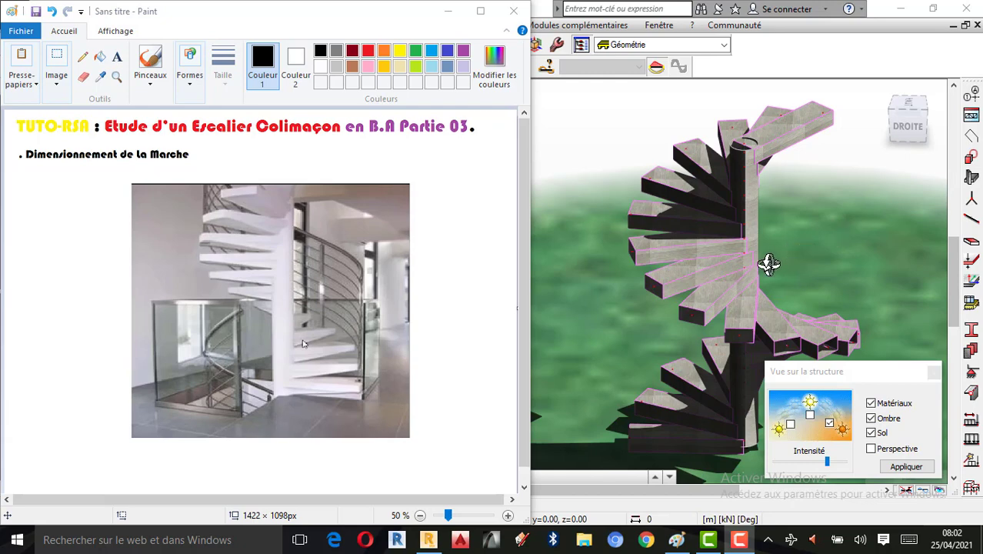
click(751, 286)
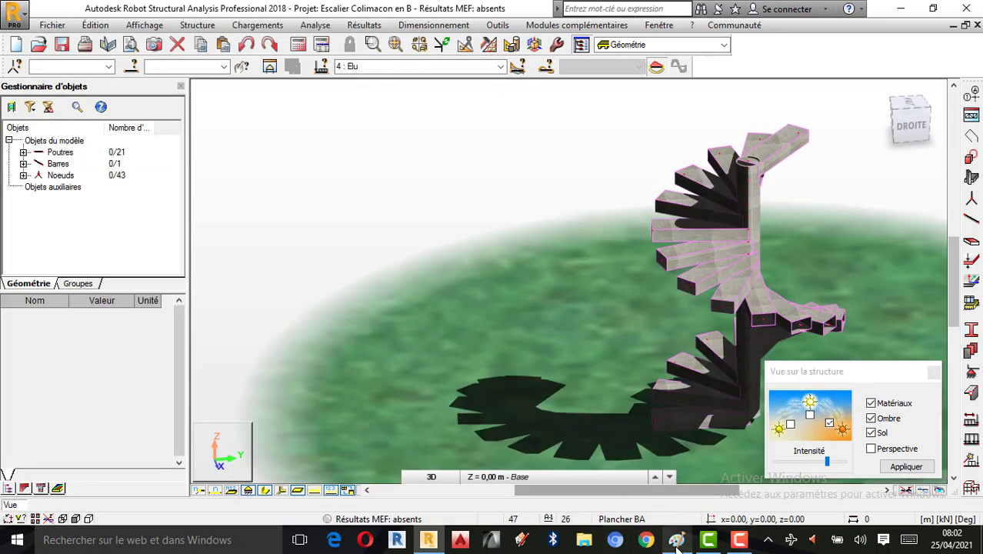
click(677, 541)
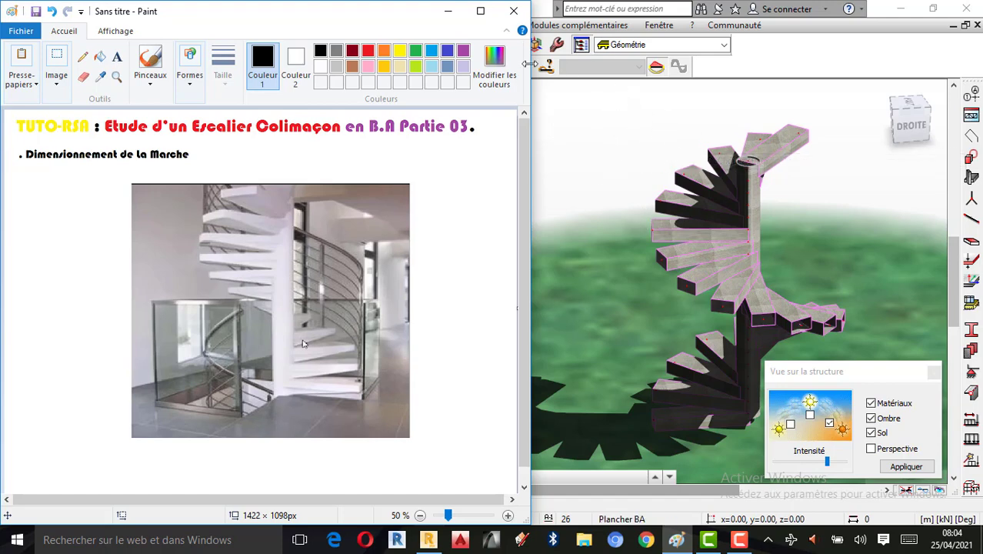
click(515, 11)
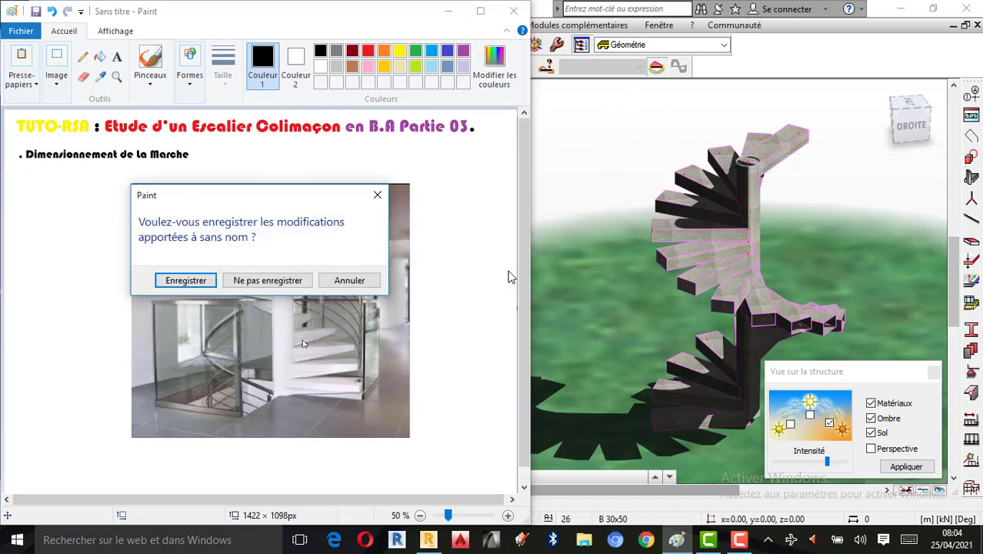
click(374, 194)
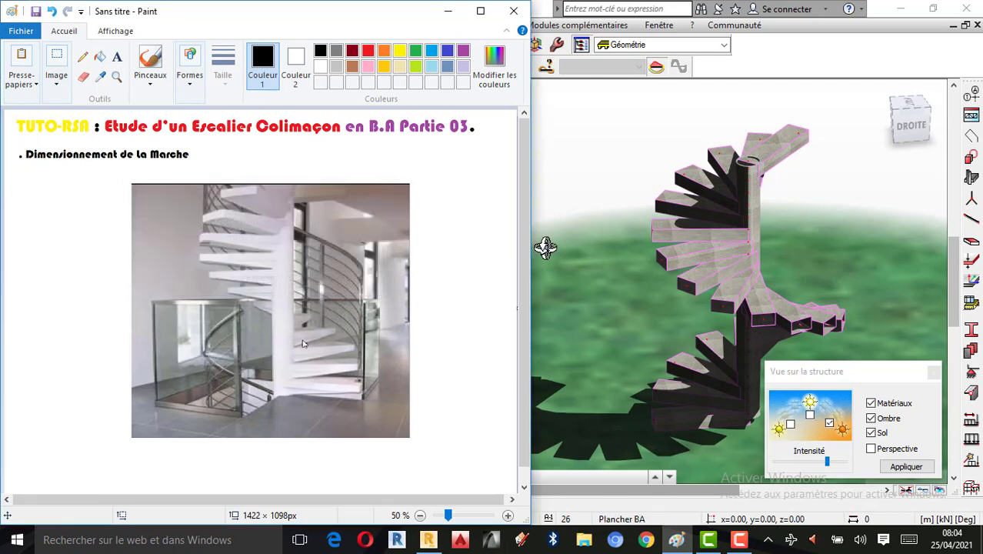
Switch to Robot Structural Analysis, apply the rendered view settings and close the "Vue sur la structure" dialog
click(647, 225)
scroll(529, 254, down, 5)
scroll(719, 246, up, 2)
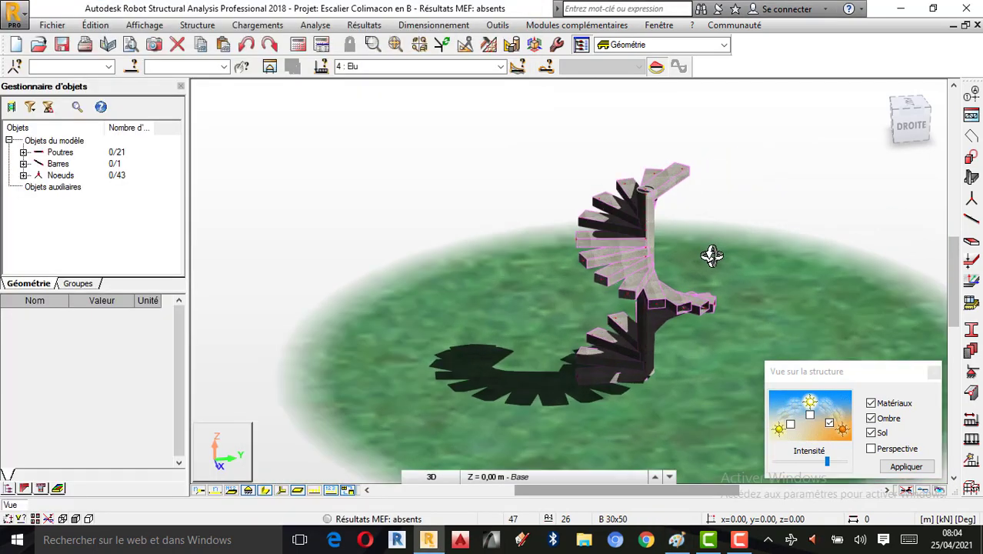
click(916, 467)
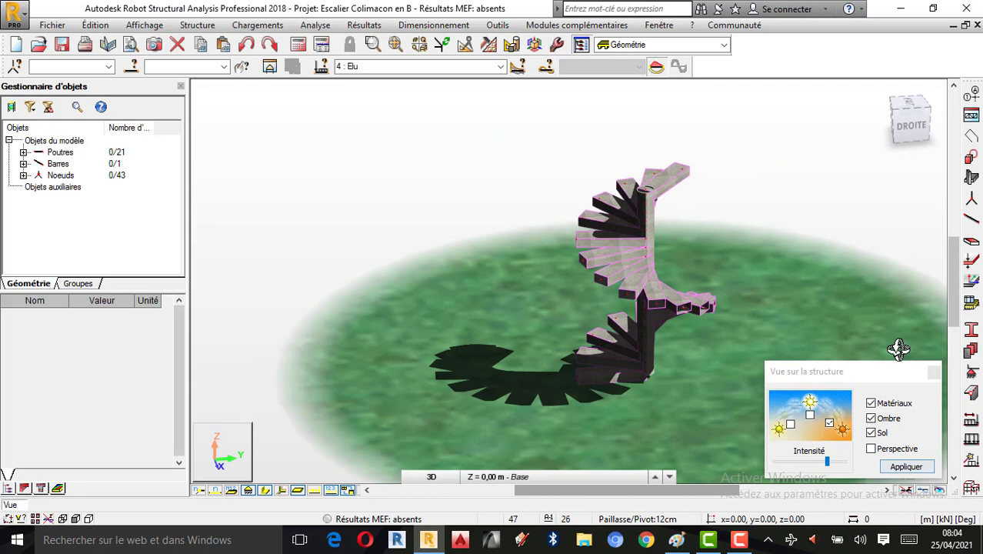
click(935, 372)
Display the load symbols and their values on the spiral staircase's steps and inspect them in 3D
scroll(689, 270, up, 3)
drag(613, 305, 580, 312)
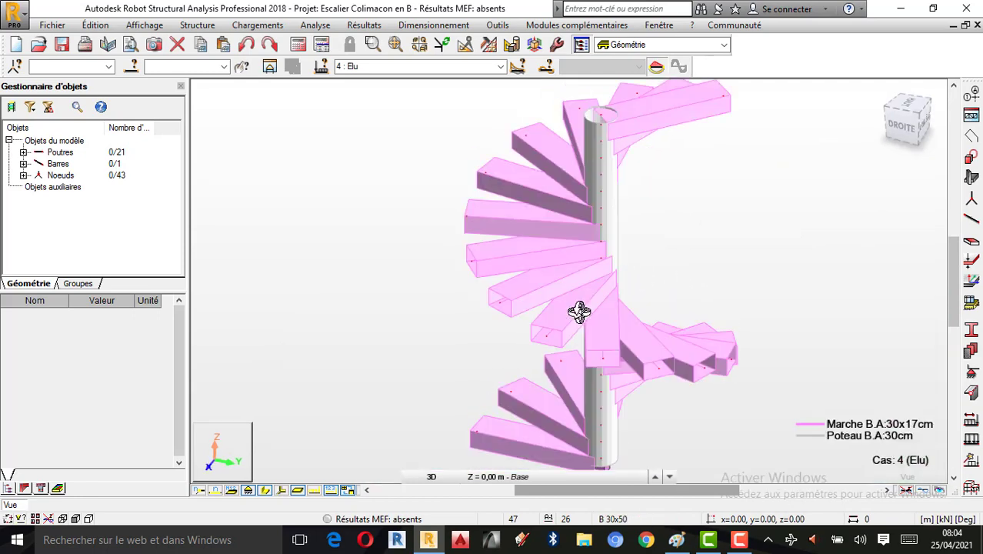
scroll(425, 340, down, 1)
scroll(621, 315, up, 1)
scroll(548, 280, down, 1)
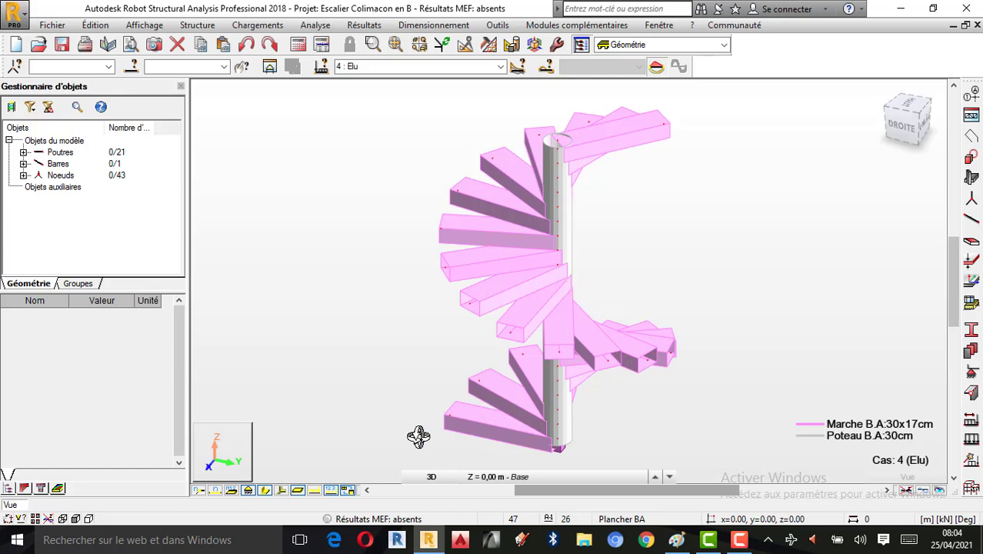
click(329, 490)
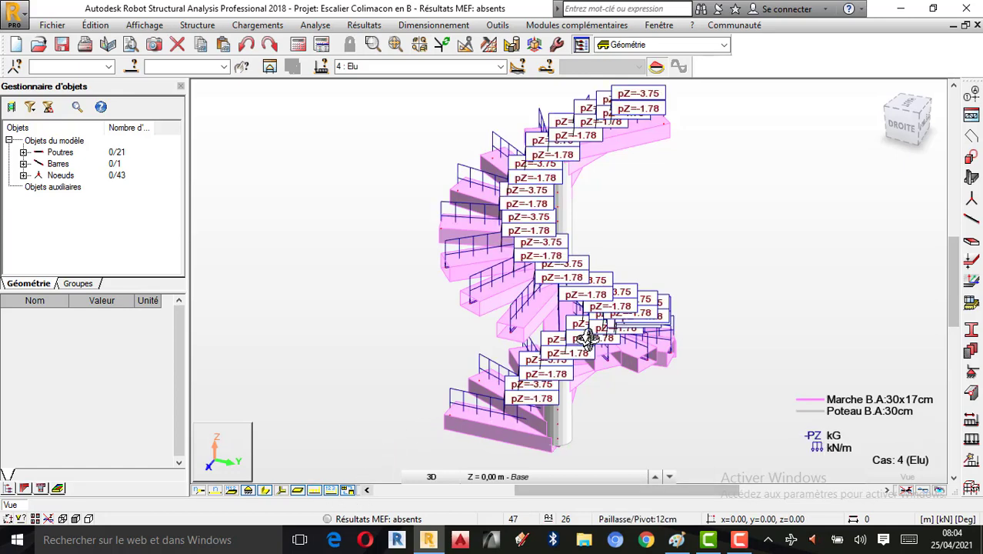
drag(617, 342, 608, 346)
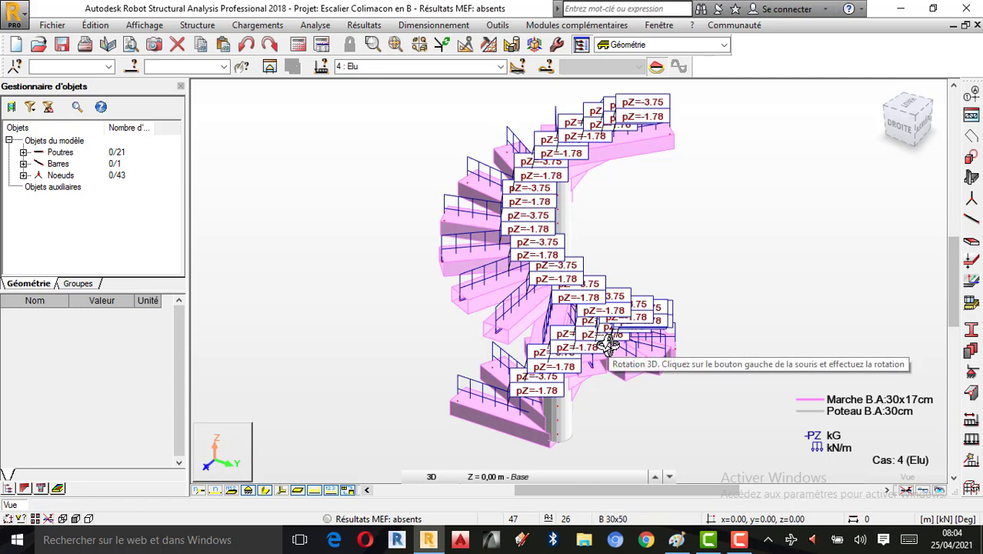
drag(591, 338, 567, 332)
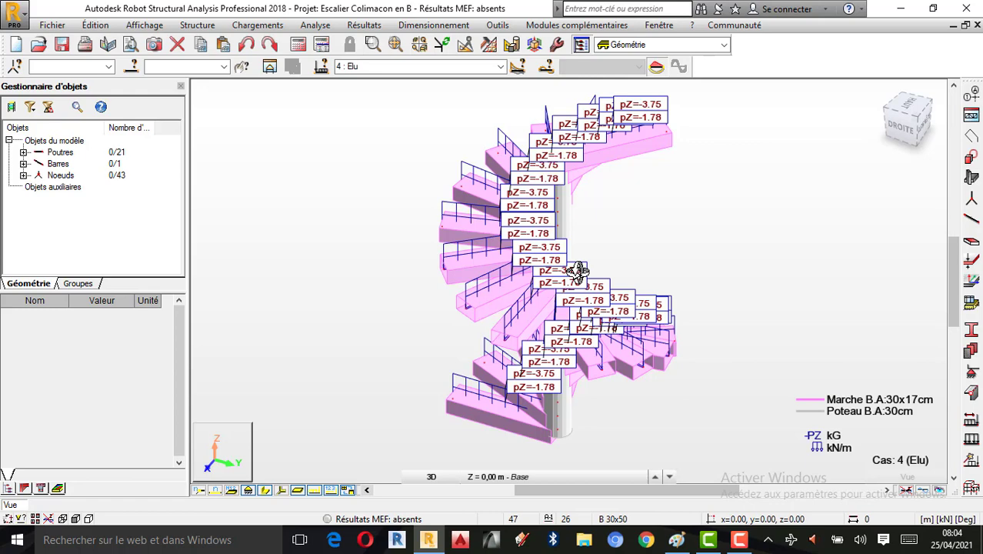
Run the structure verification to check the staircase model for errors and warnings, and close the report
click(317, 28)
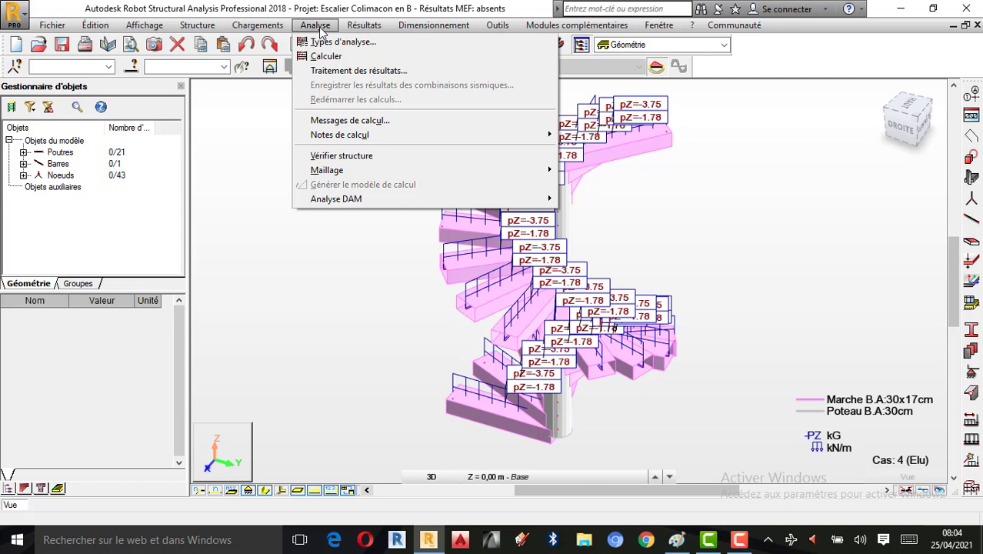
click(333, 156)
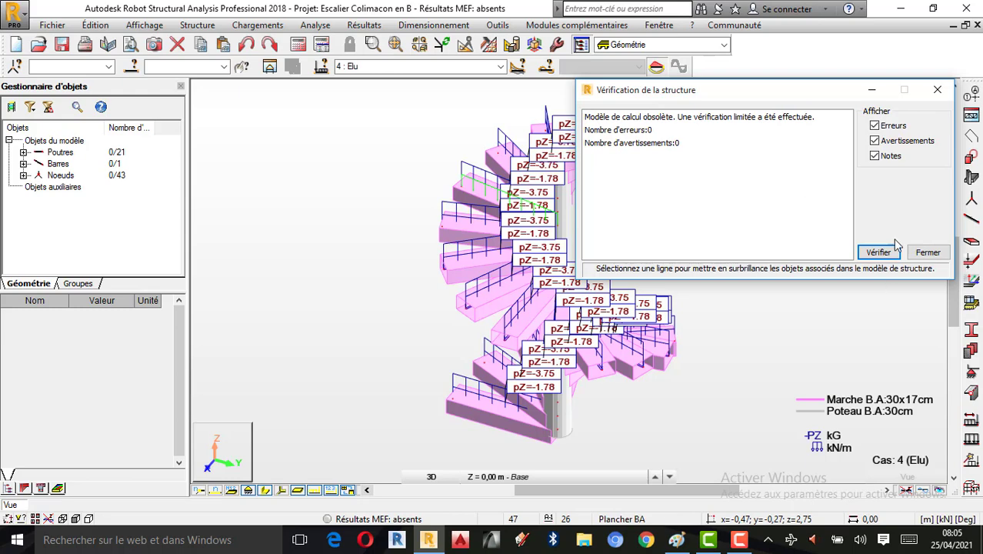
click(938, 89)
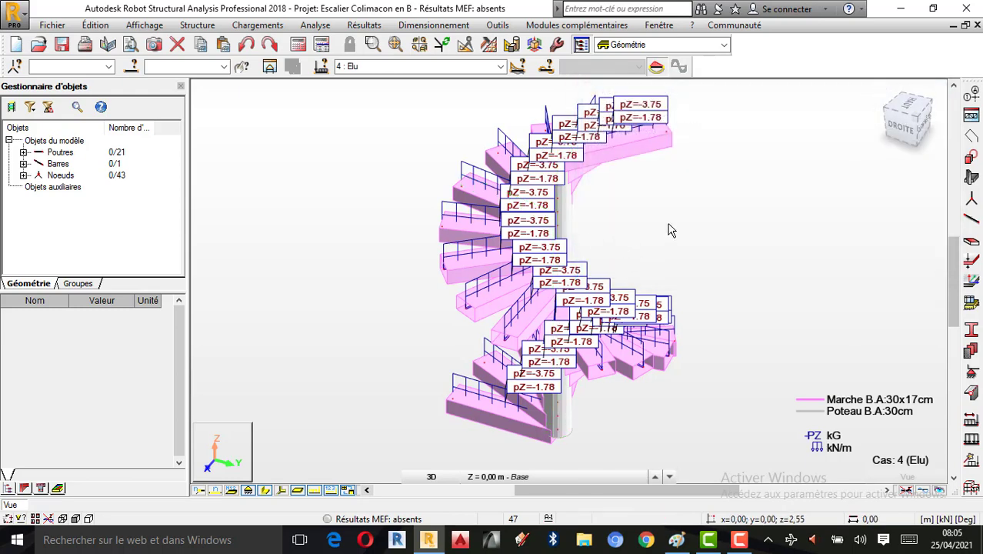
Run the structural calculation of the staircase model and hide the loads displayed on it
right_click(668, 224)
click(645, 283)
drag(615, 278, 640, 251)
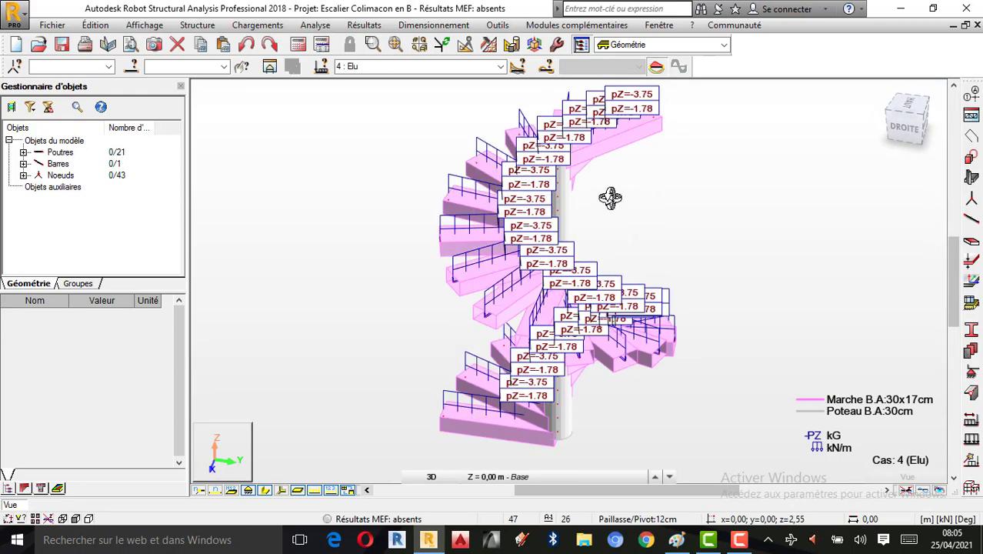
drag(610, 198, 636, 220)
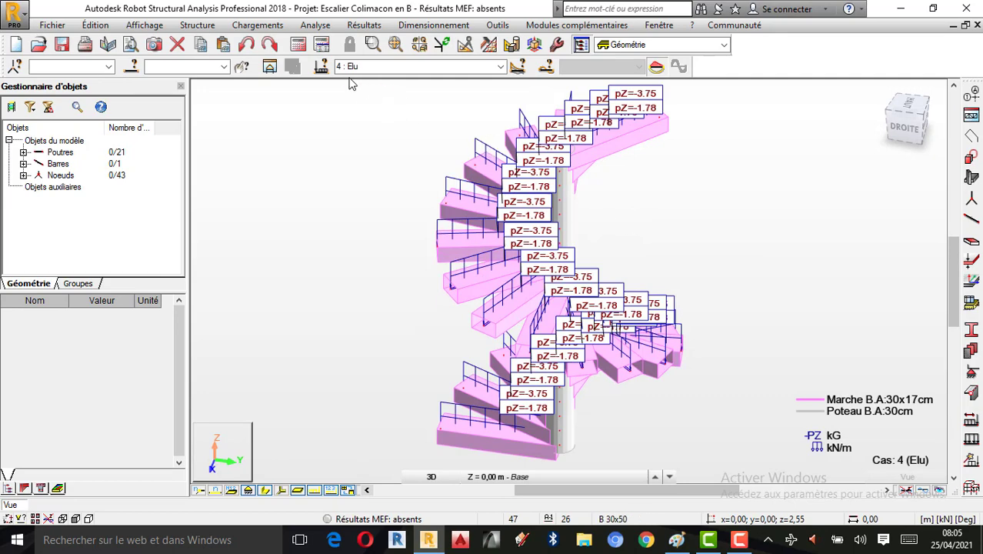
click(300, 46)
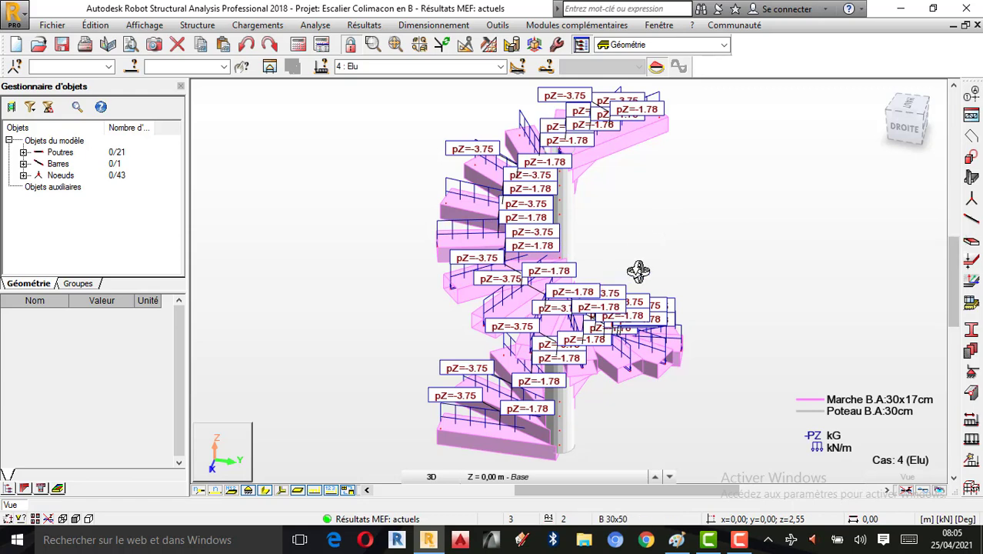
drag(638, 270, 677, 262)
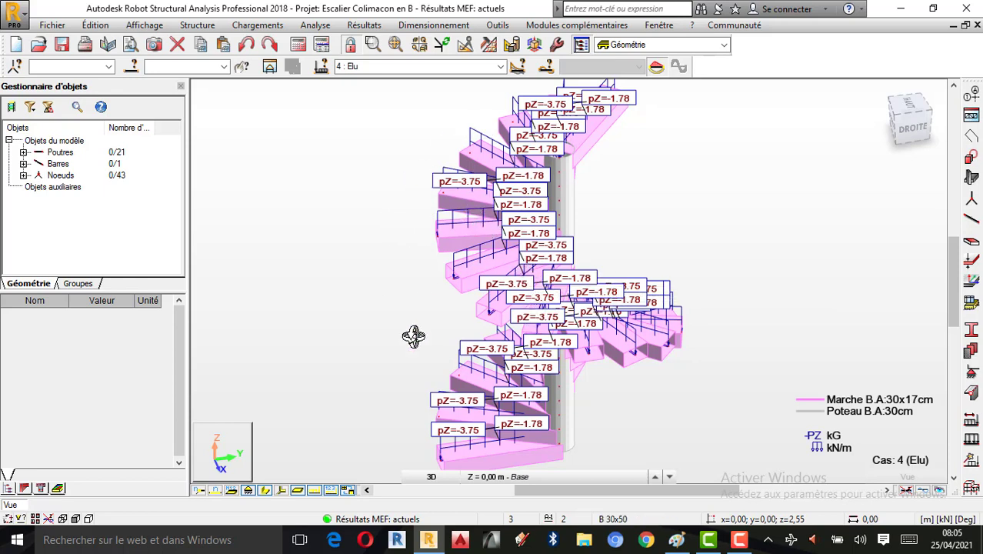
click(314, 491)
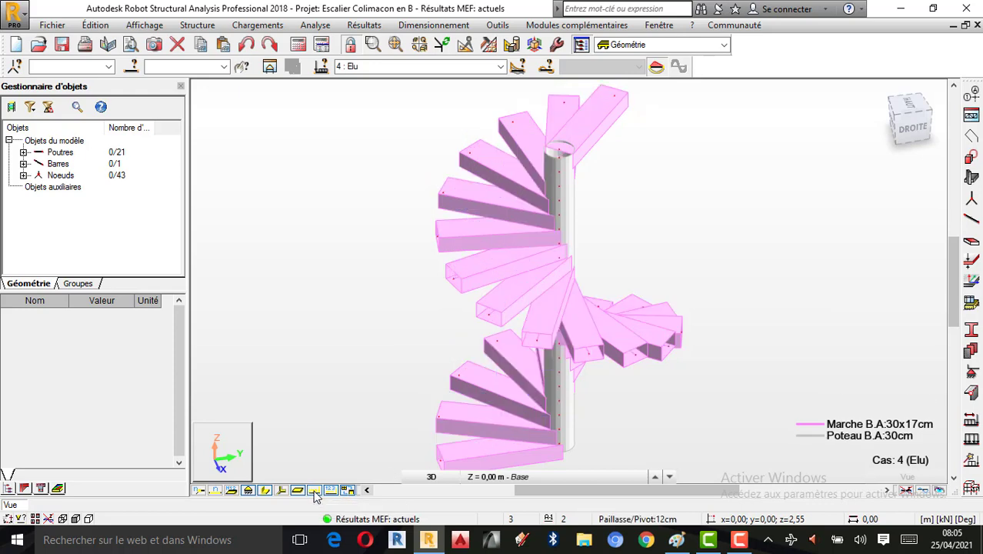
Open the bar diagrams and apply the Force Fx diagram for load case 4 (Elu)
click(365, 26)
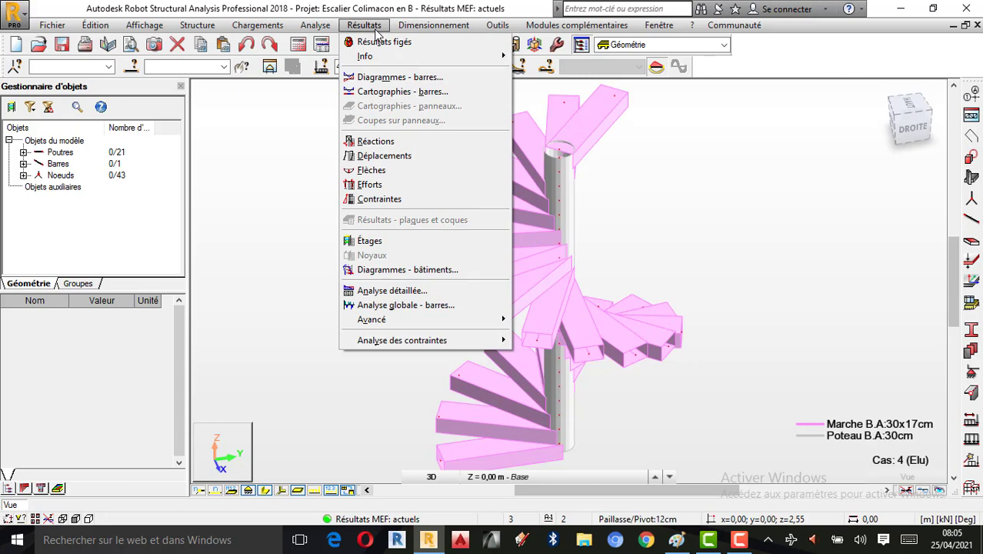
click(416, 78)
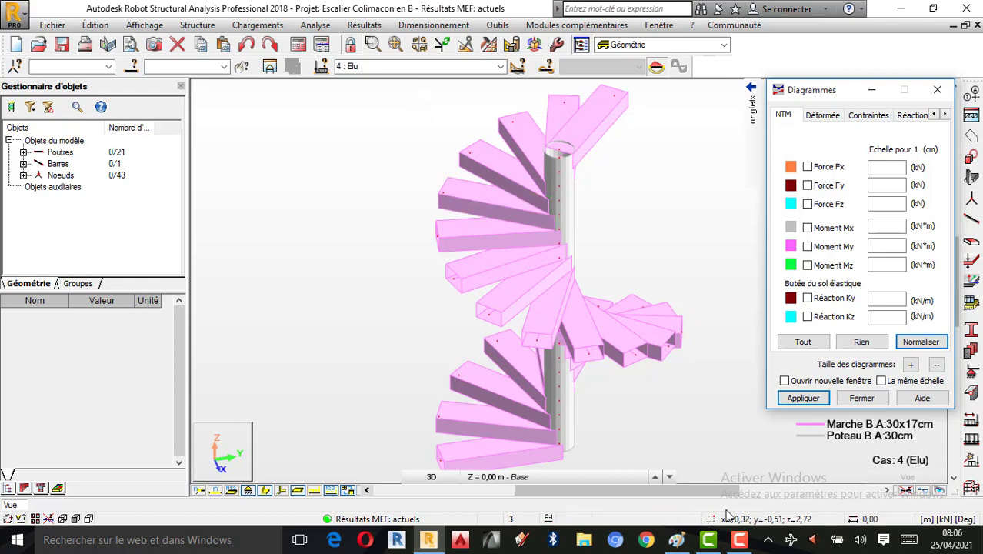
click(739, 539)
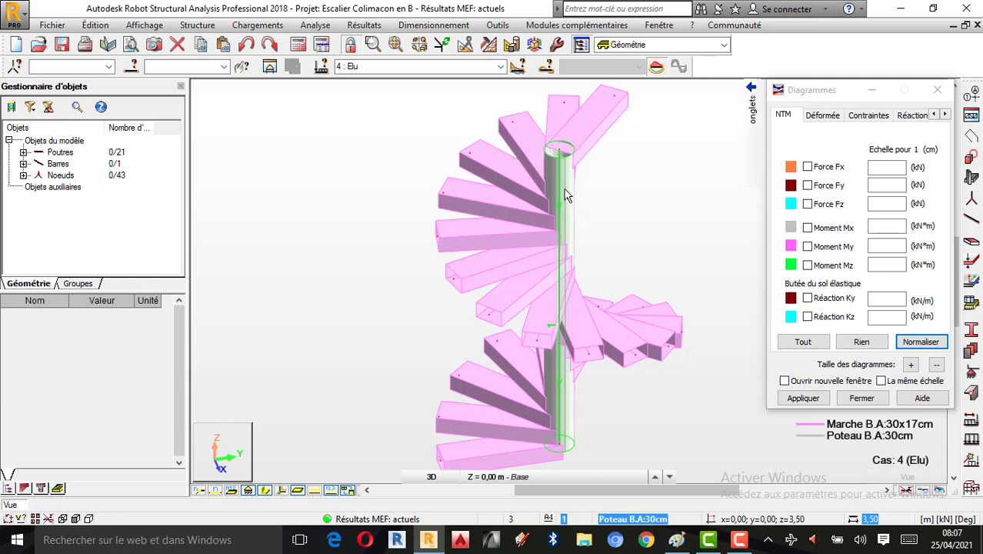
click(807, 167)
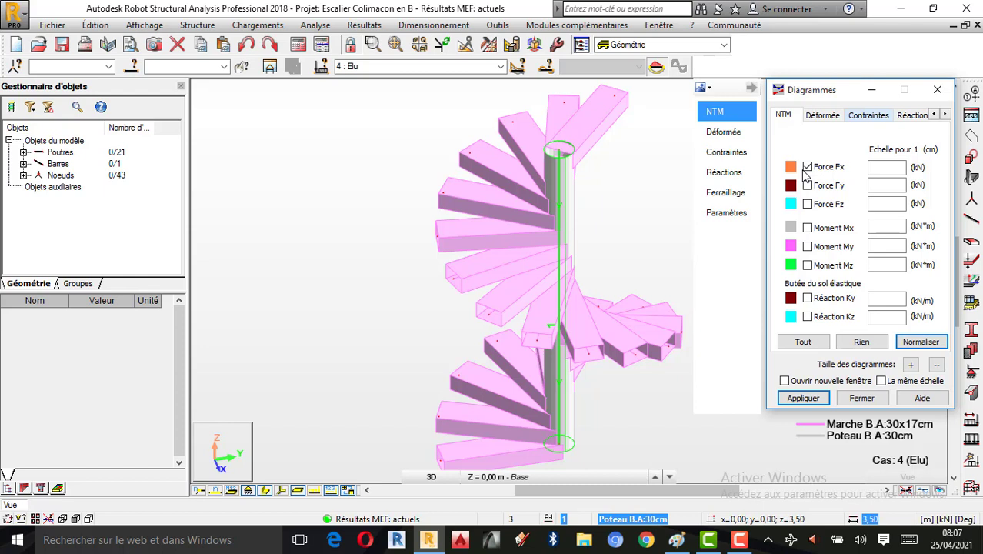
click(802, 398)
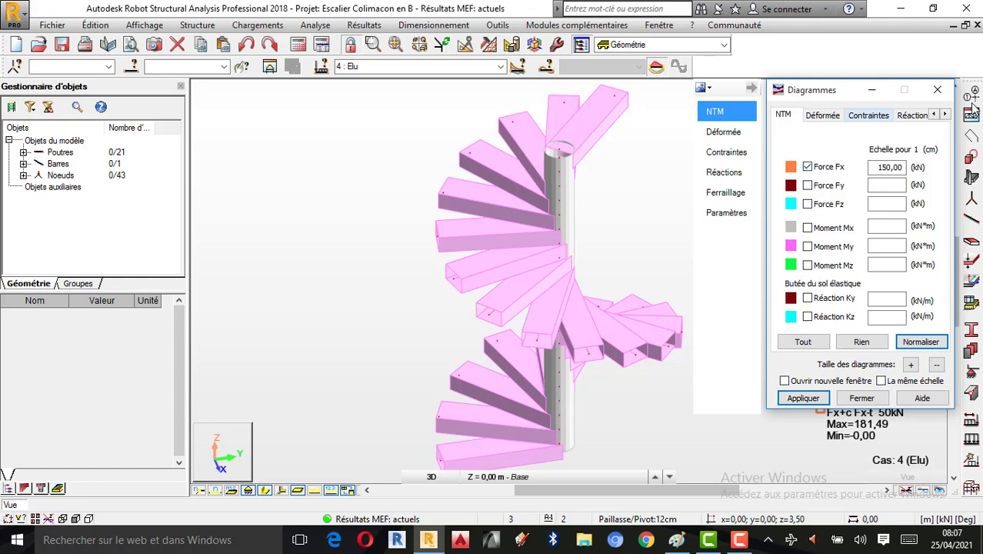
Set the diagrams to show value descriptions, differentiated positive and negative values and uniform filling, and apply the settings
click(945, 114)
click(945, 114)
click(945, 114)
click(877, 116)
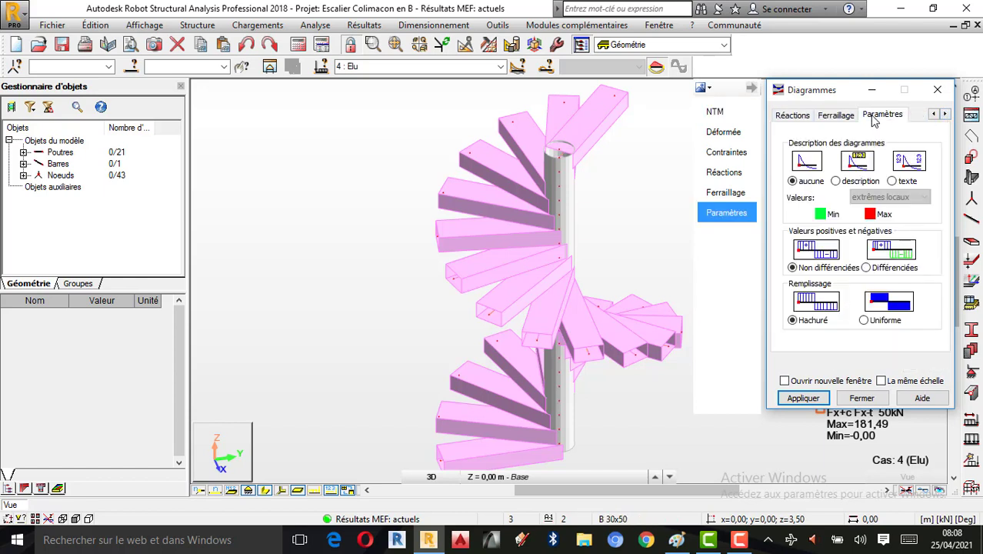
click(847, 183)
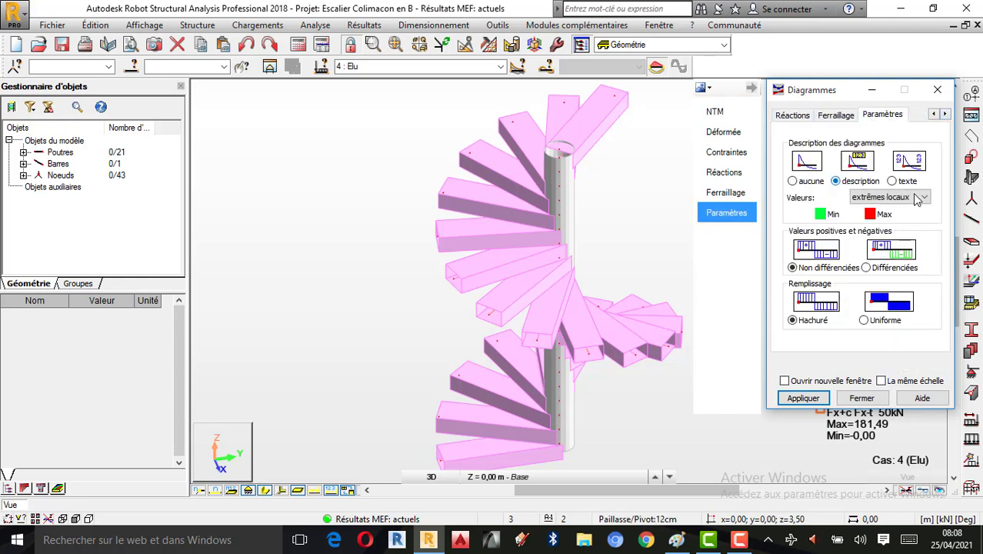
click(867, 267)
click(863, 320)
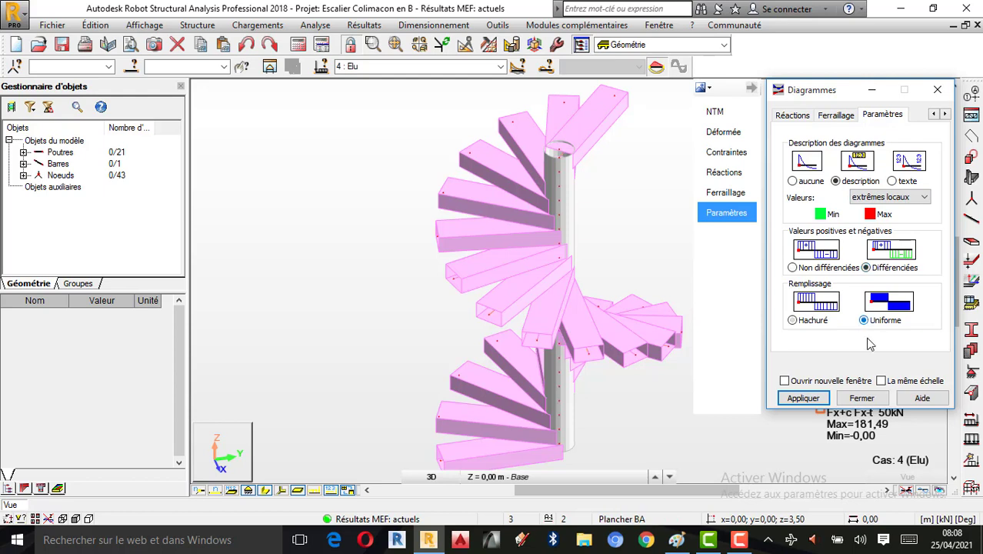
click(816, 401)
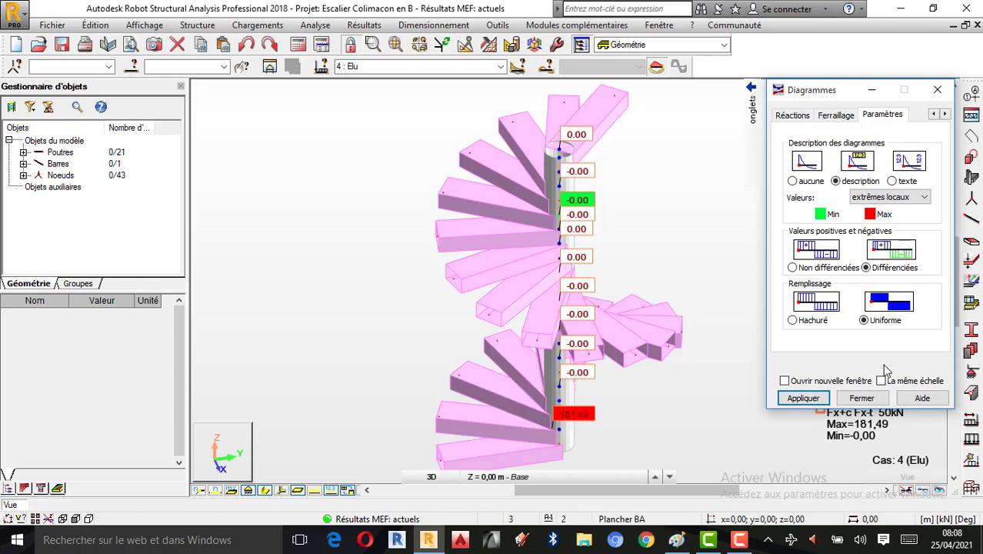
Limit the diagram labels to global extremes (extrêmes globaux) and apply the change
click(877, 197)
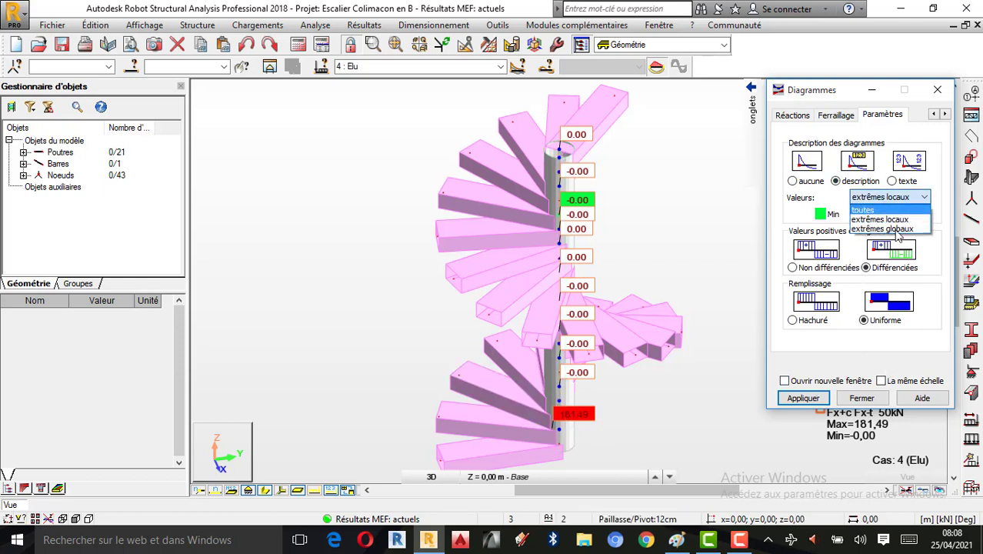
click(894, 229)
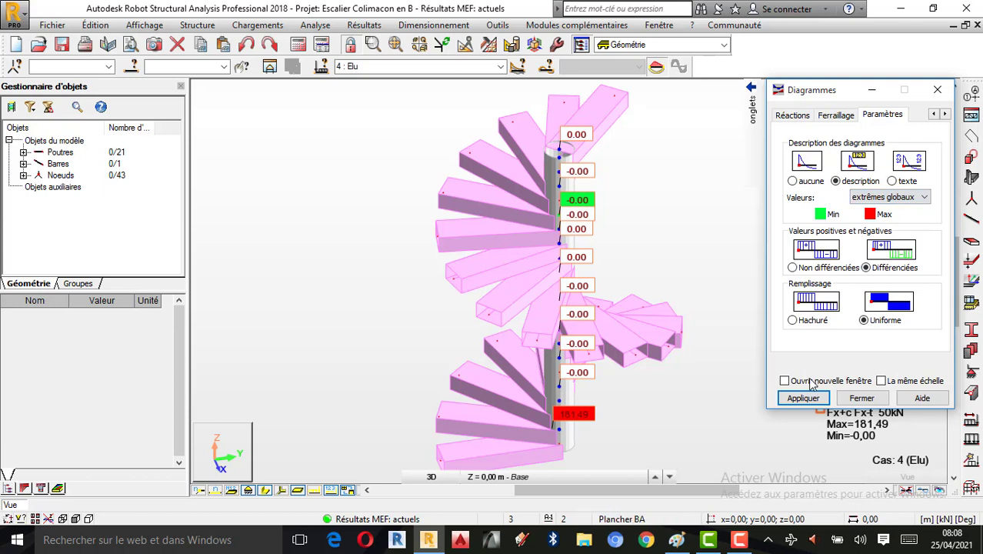
click(805, 398)
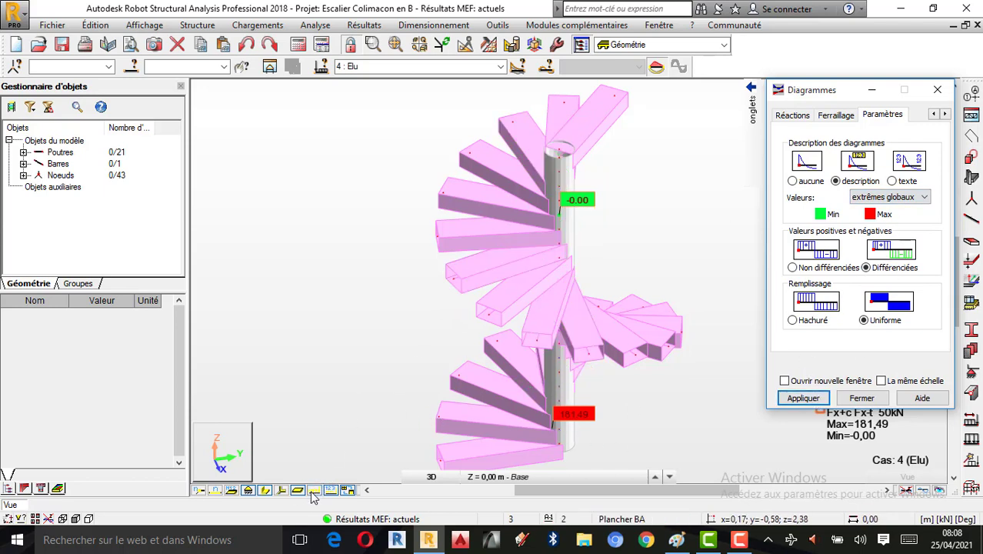
Temporarily hide the section profile sketches to examine the central column's Fx diagram in 3D
click(265, 491)
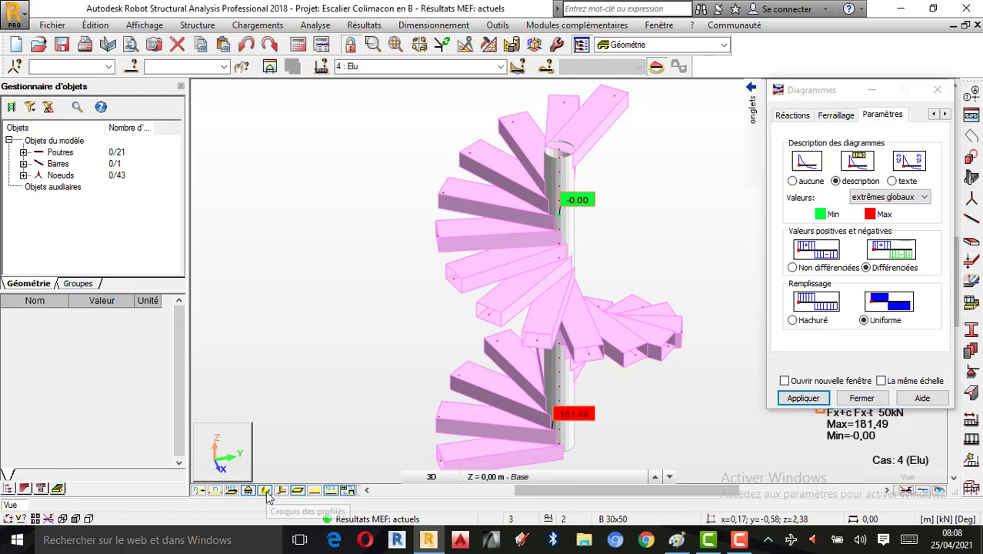
right_click(568, 222)
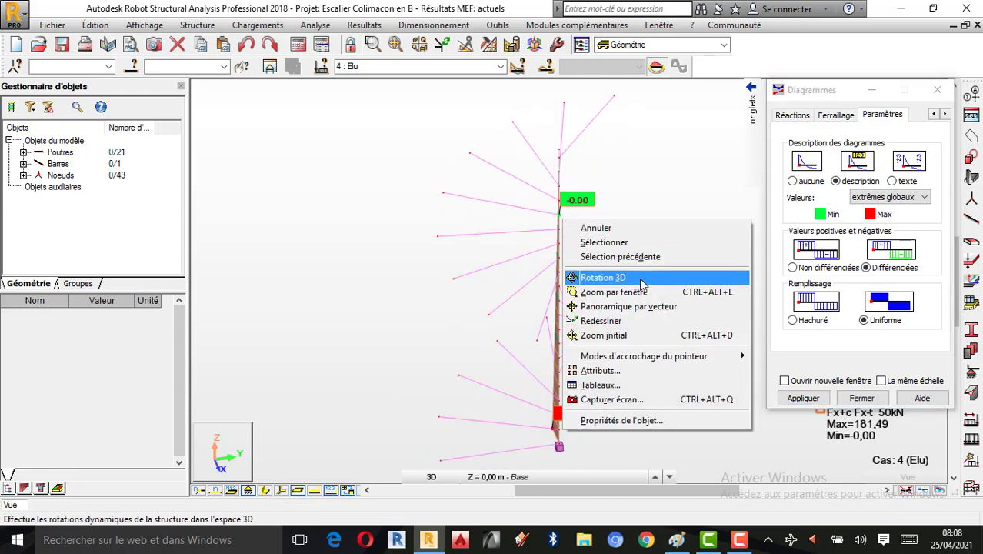
click(644, 279)
drag(651, 300, 558, 378)
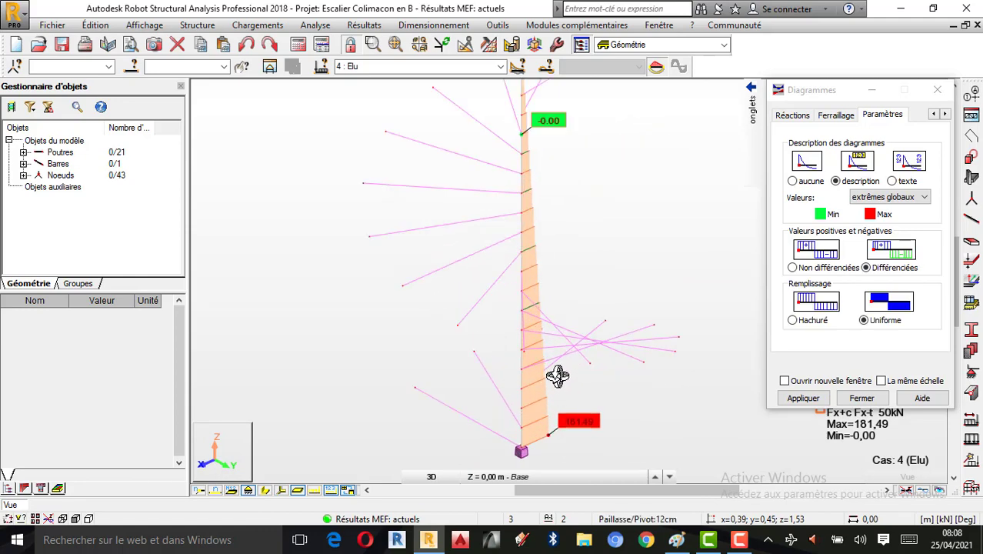
click(265, 490)
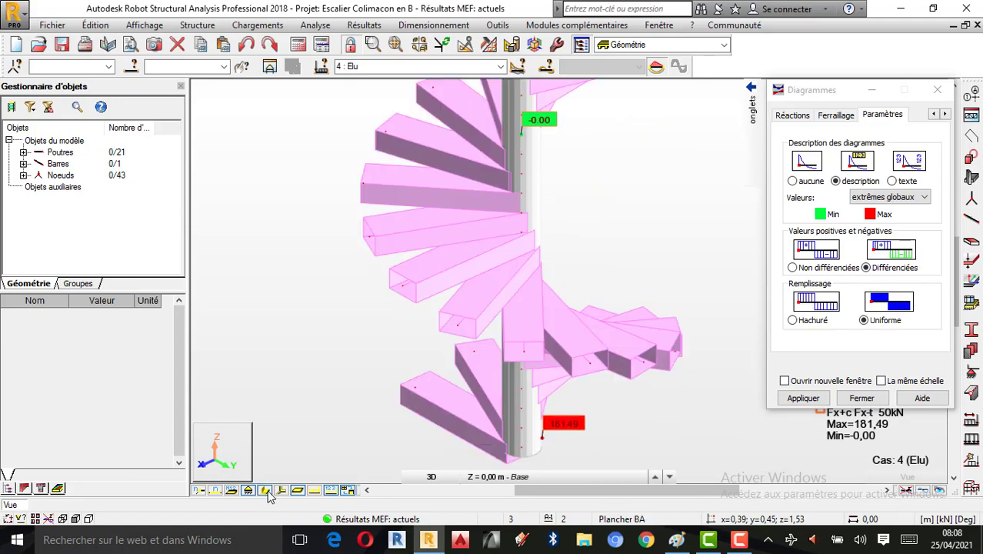
Isolate the central column (bar 1) in a separate view and hide its section sketch to examine its Fx diagram
right_click(533, 259)
click(566, 266)
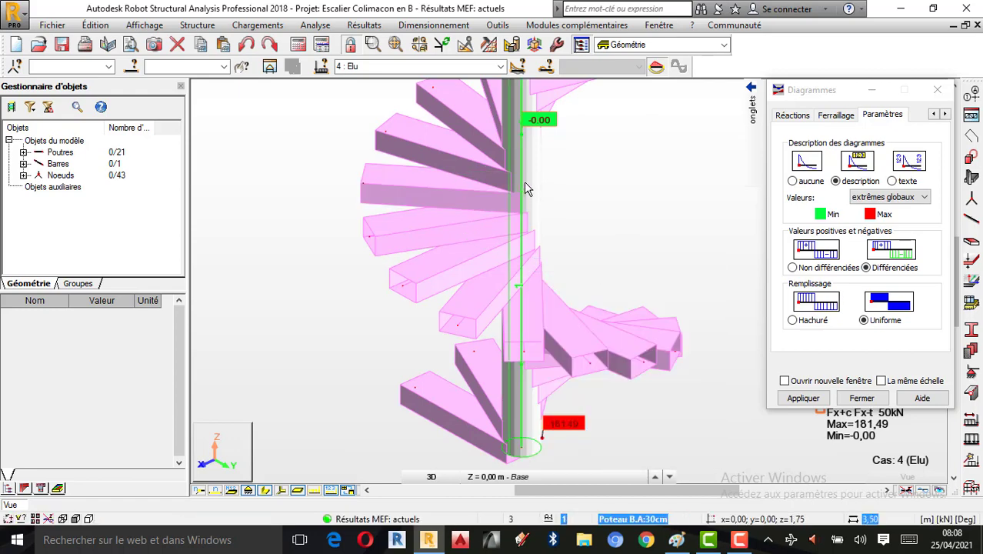
click(524, 181)
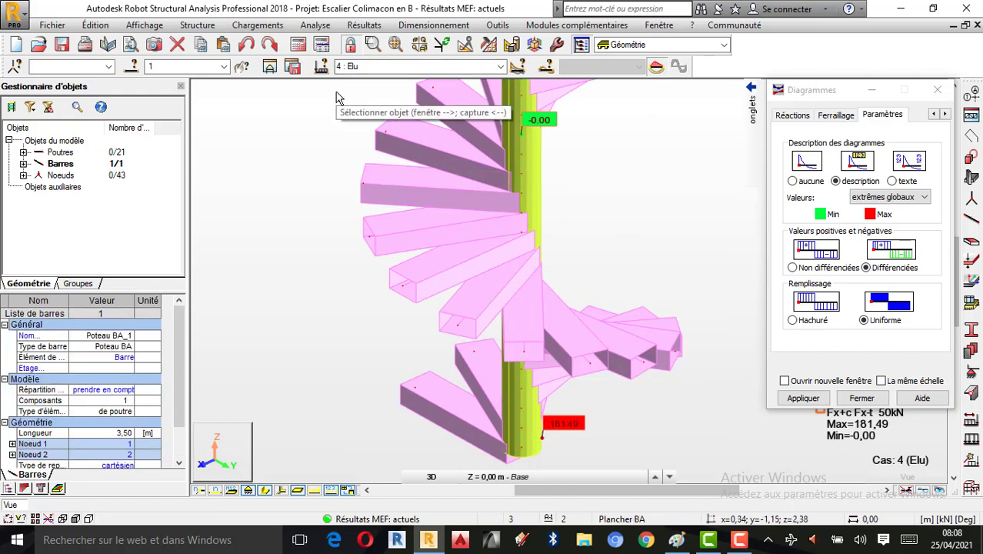
click(270, 67)
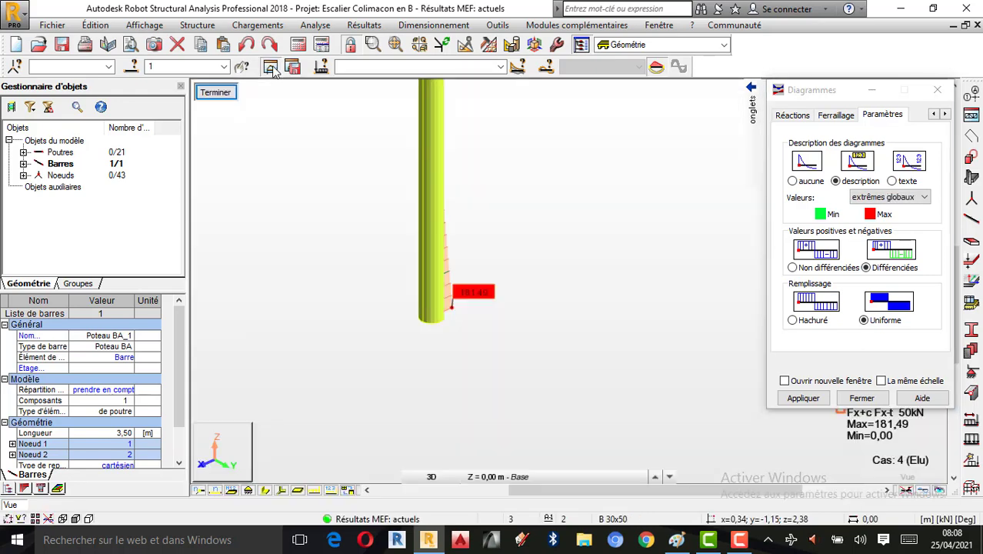
click(268, 489)
scroll(491, 460, down, 1)
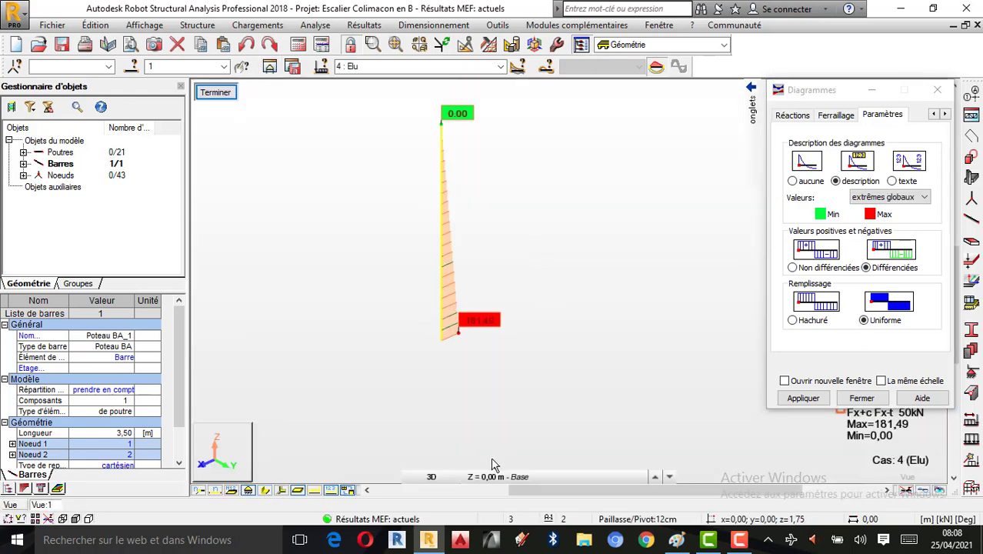
scroll(418, 207, up, 1)
scroll(420, 281, up, 1)
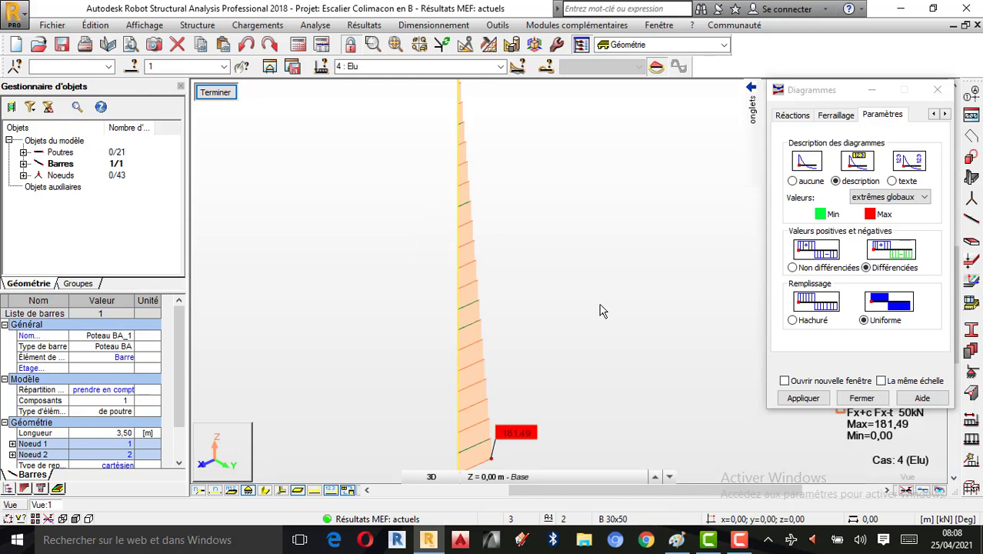
In the main structure view, replace the Force Fx diagram with the Mx, My and Mz moment diagrams and apply
click(20, 506)
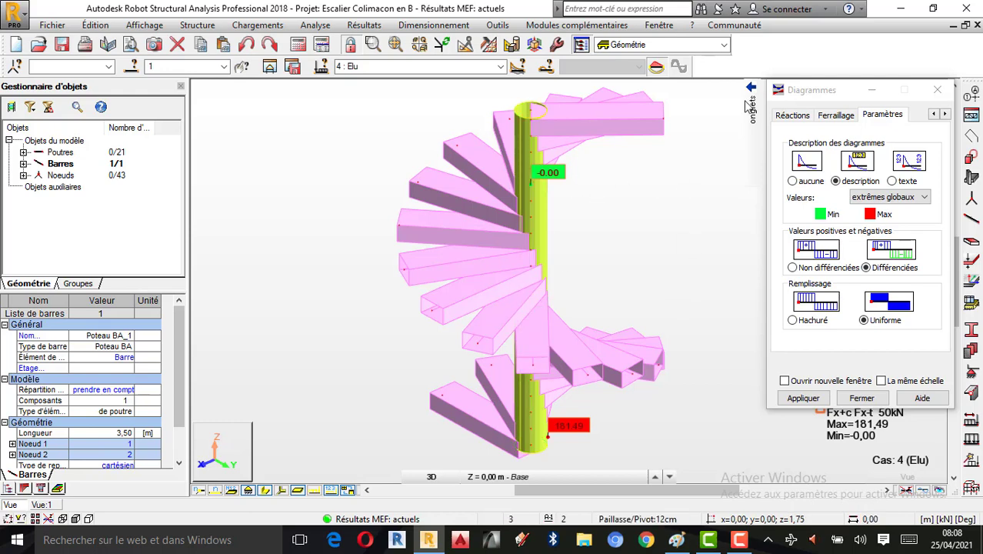
mouse_move(751, 104)
click(719, 112)
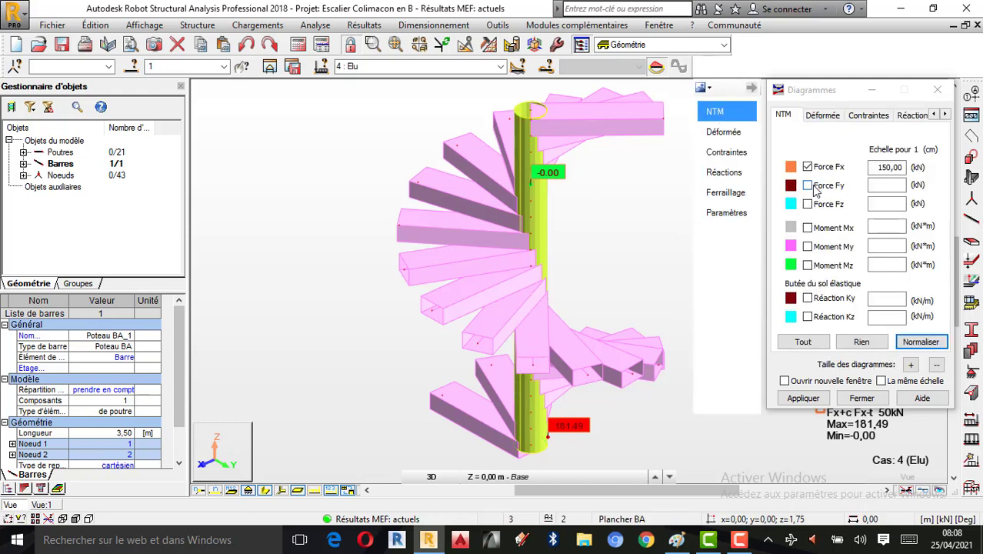
click(807, 228)
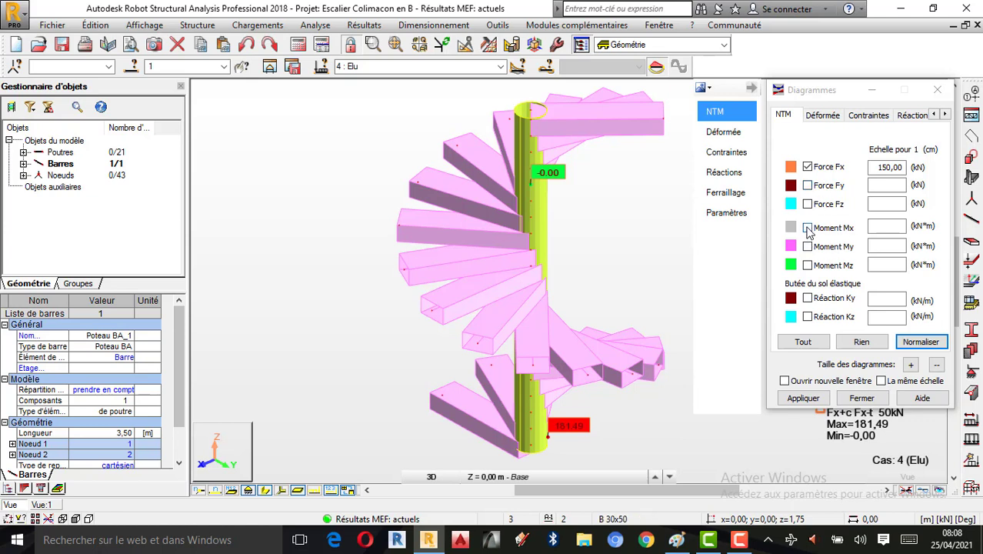
click(810, 169)
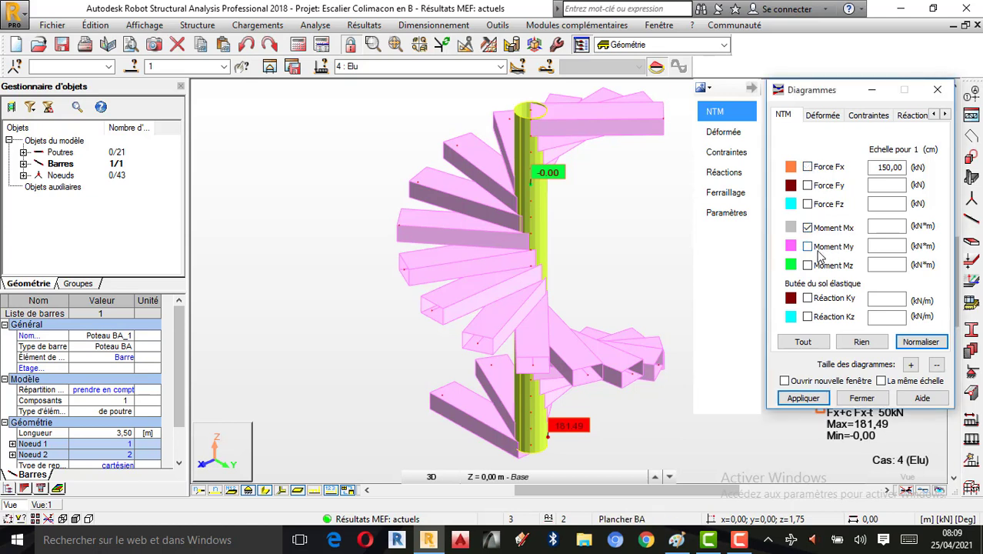
click(814, 247)
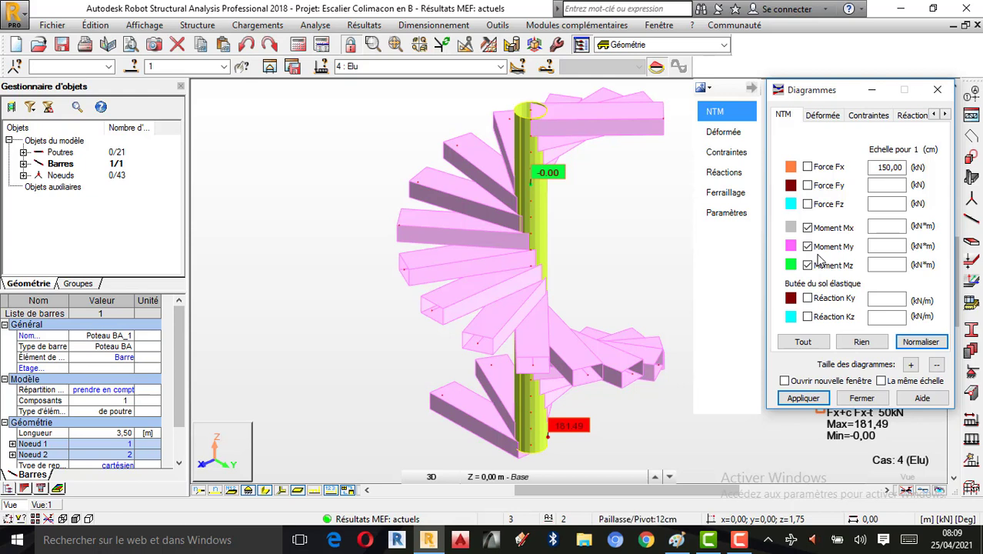
click(816, 396)
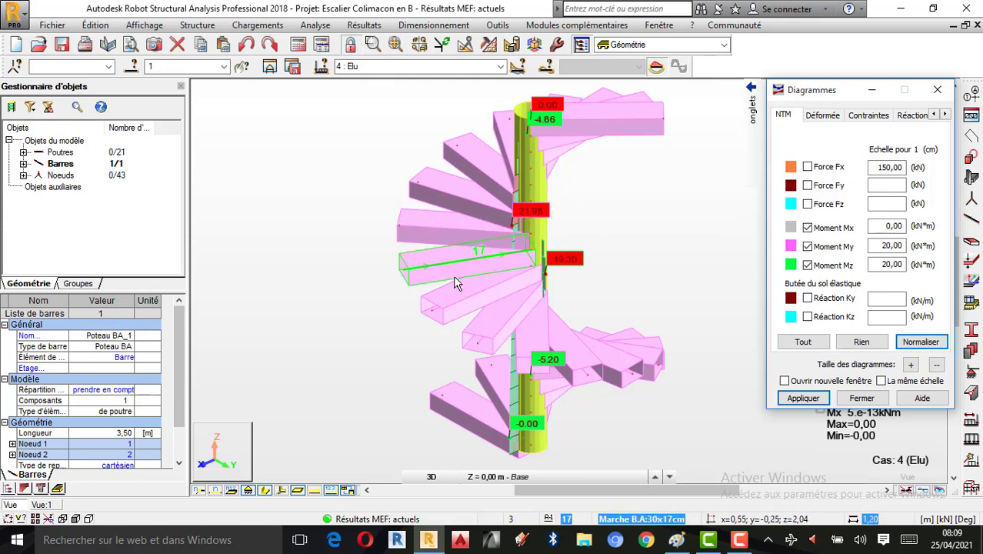
Remove all force and moment diagrams from the structure, close the diagram settings and deselect the central column
click(853, 347)
click(793, 397)
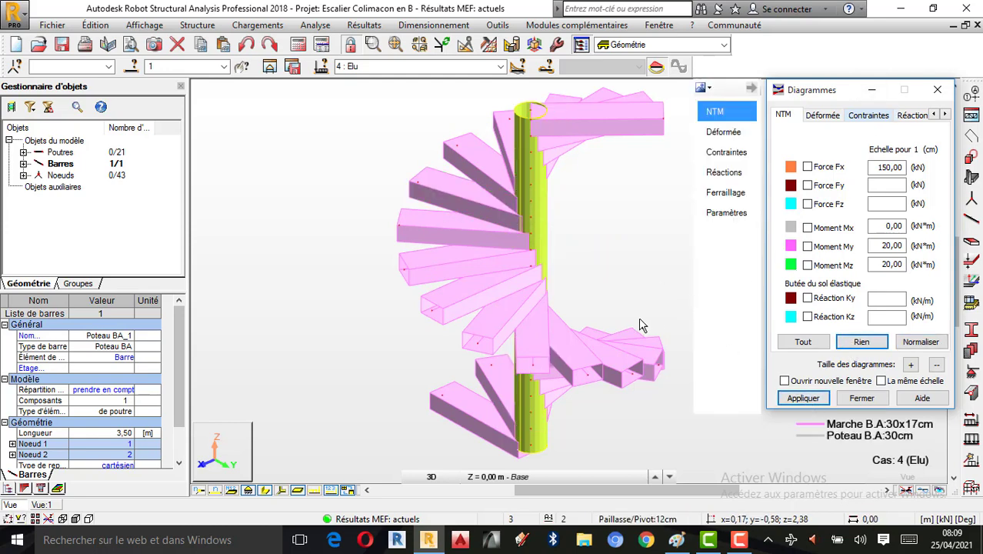
click(862, 397)
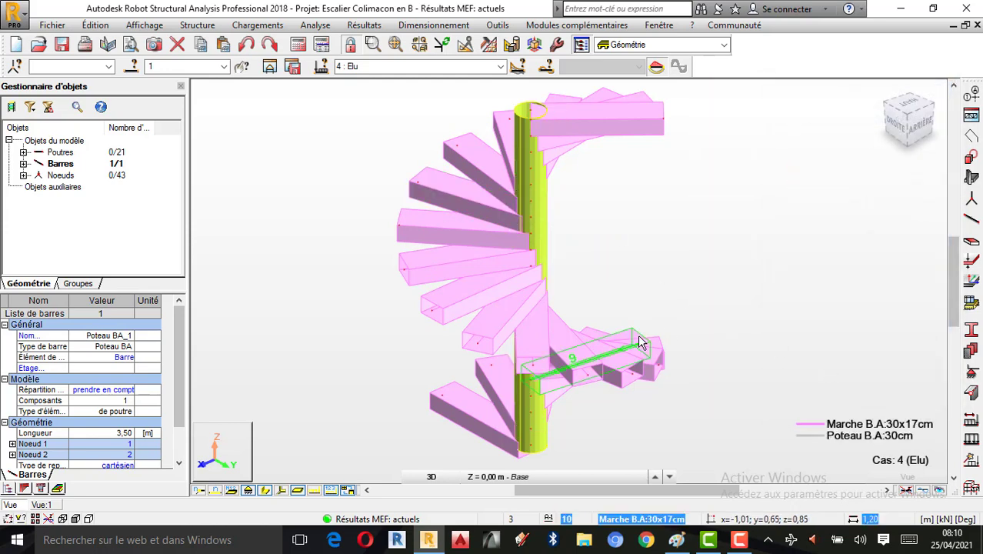
click(669, 291)
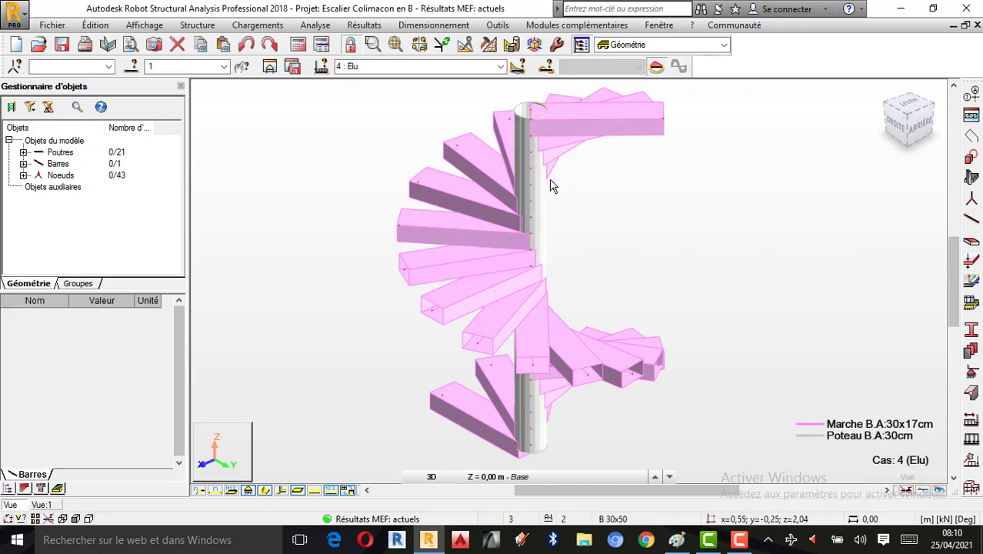
Open the bar forces (Efforts) results table and show its global extremes (Extrêmes globaux)
click(365, 25)
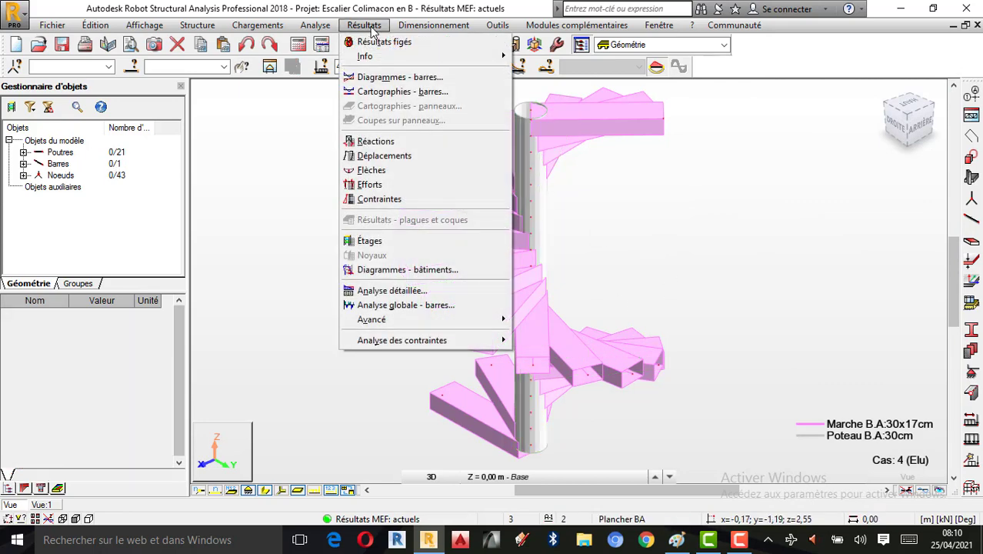
click(384, 185)
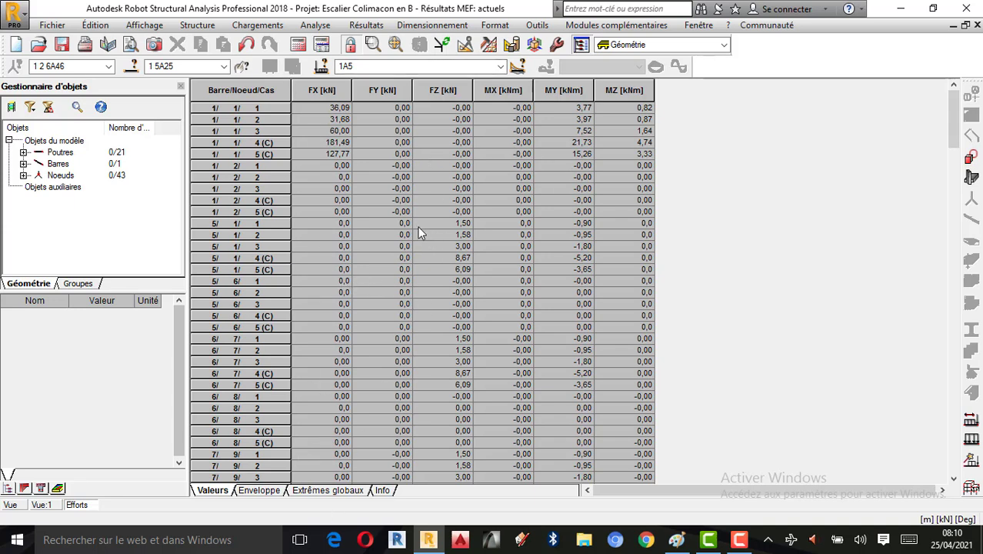
click(328, 491)
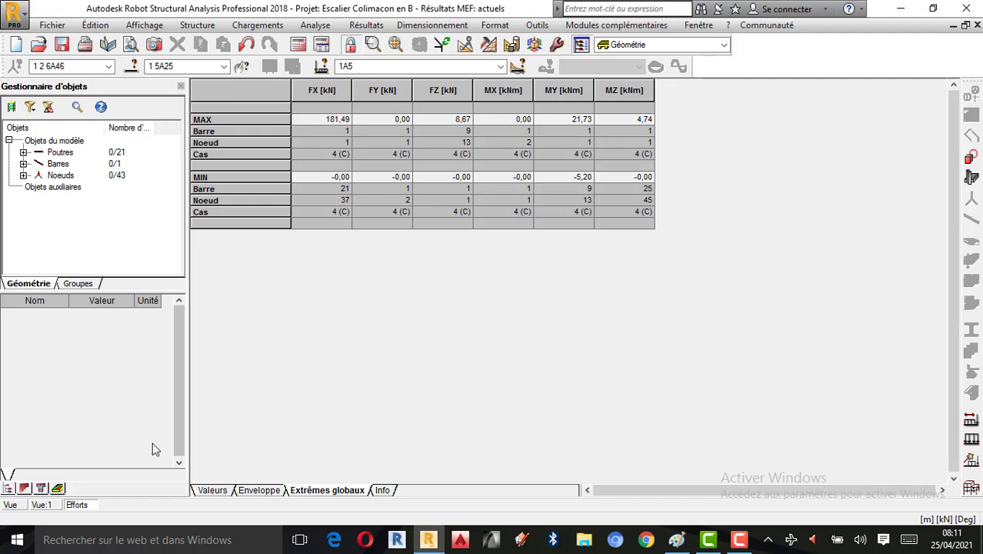
Return to the 3D structure view and select bar 1 by number to locate it on the staircase
click(16, 505)
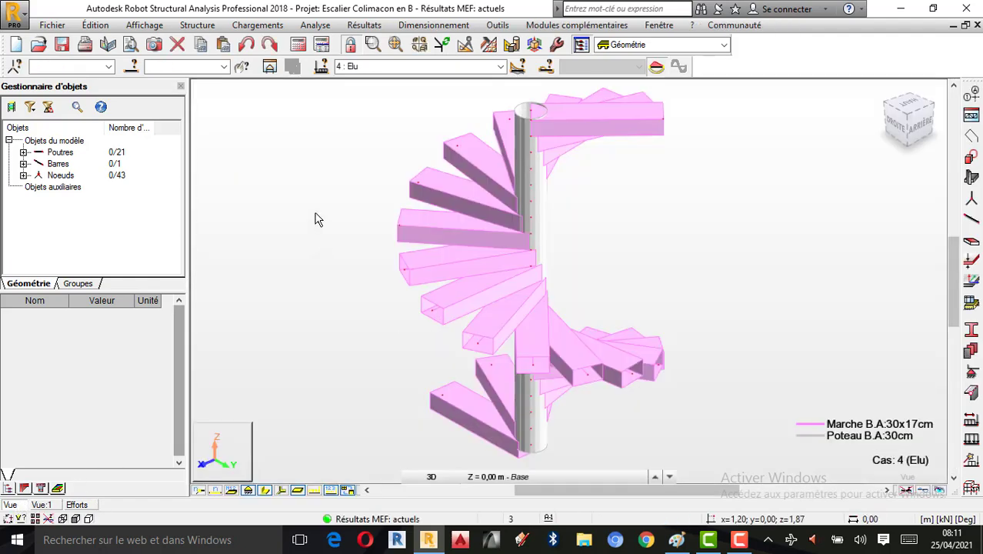
right_click(540, 219)
click(631, 274)
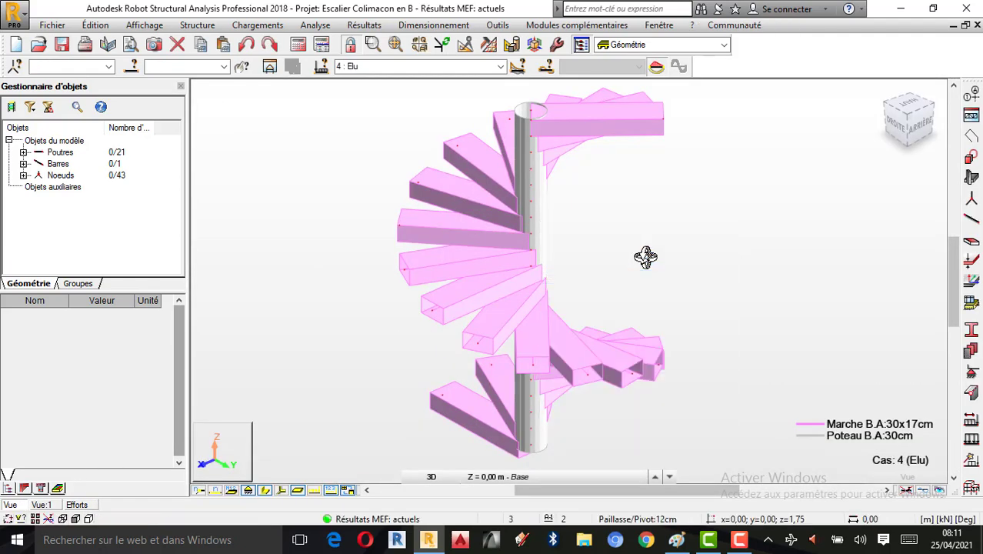
drag(646, 257, 558, 268)
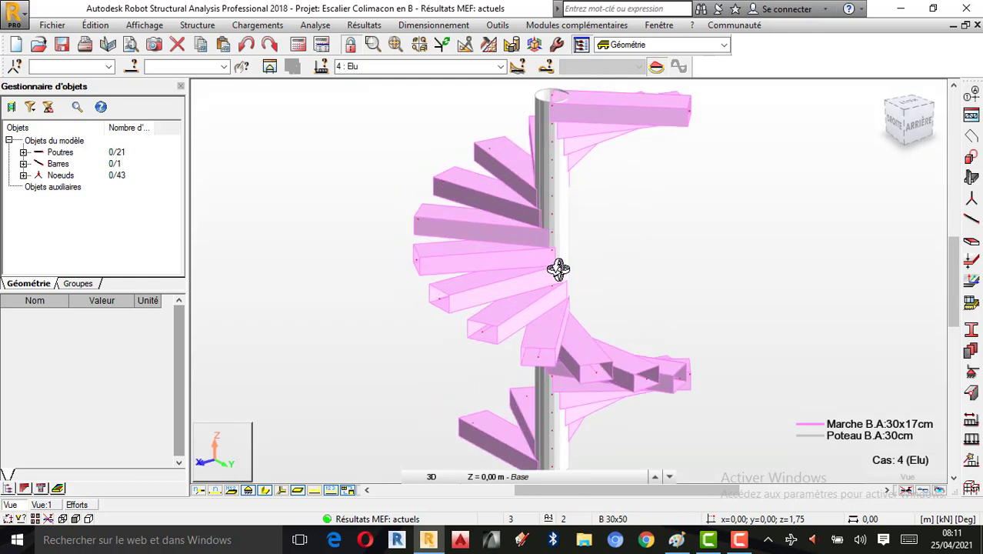
right_click(607, 247)
click(627, 253)
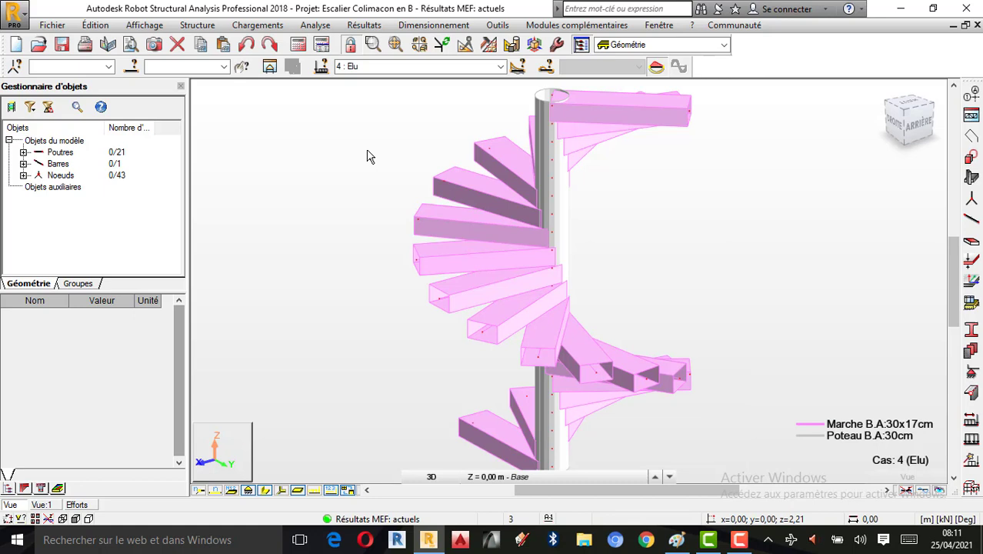
click(203, 66)
text(1)
key(Return)
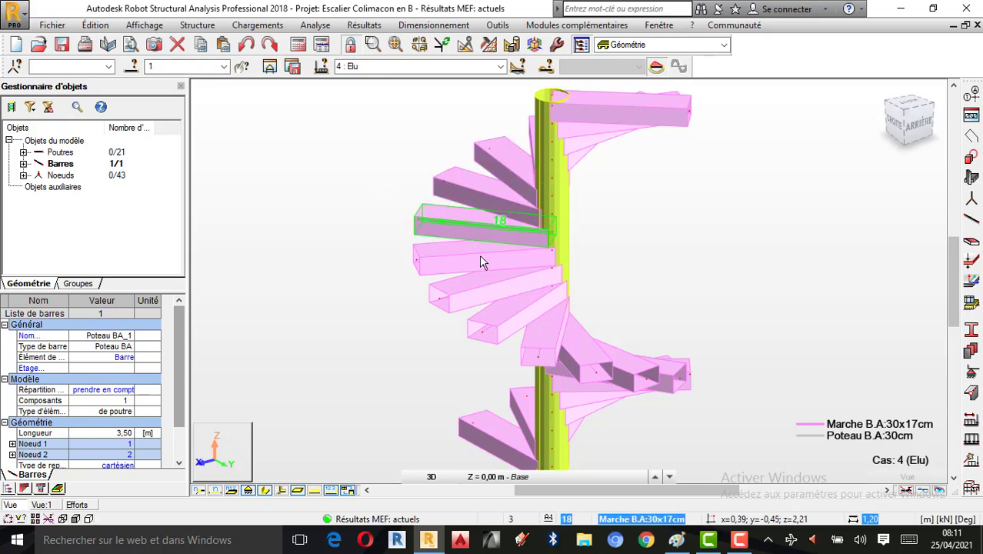
Examine the highlighted bar 1 from another angle, and clear the selection
right_click(566, 254)
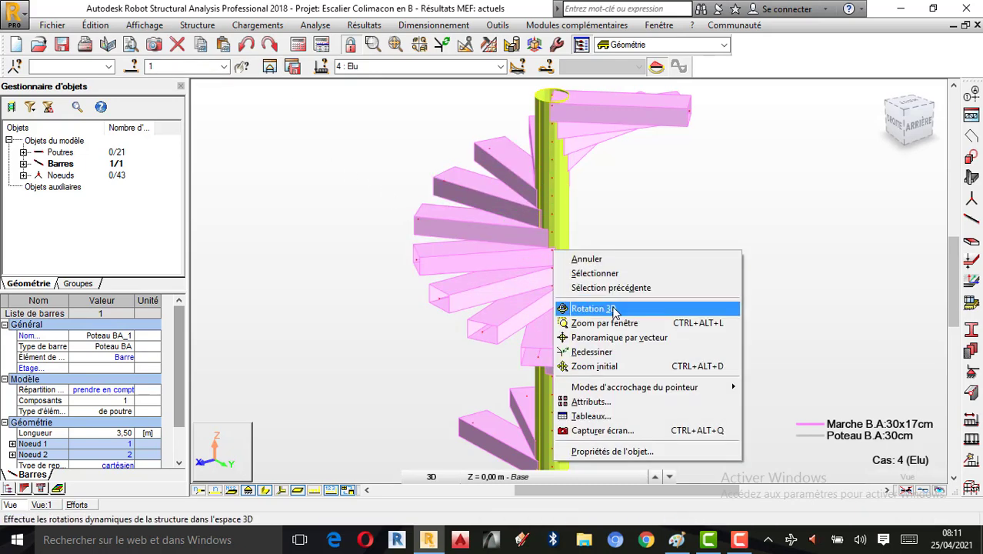
click(593, 306)
drag(659, 272, 632, 270)
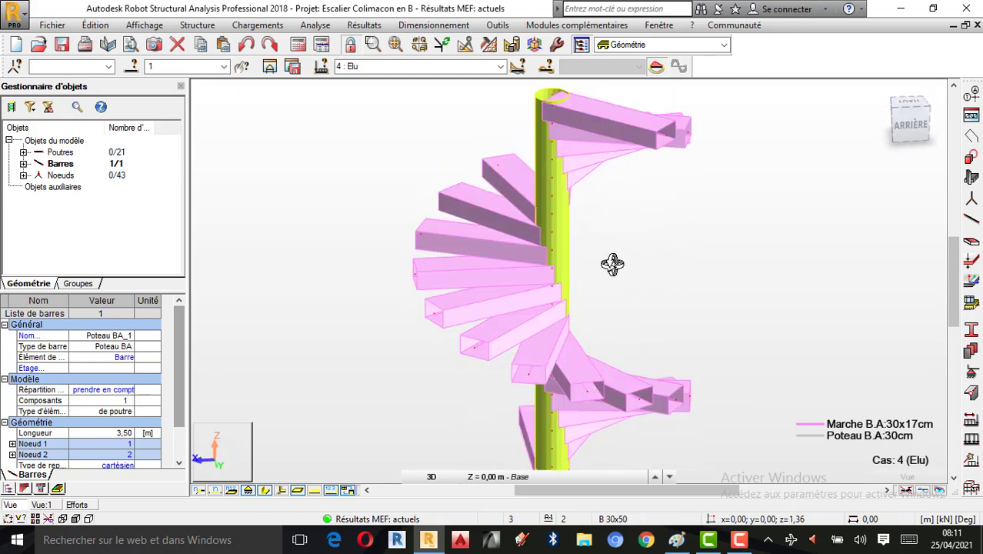
right_click(276, 144)
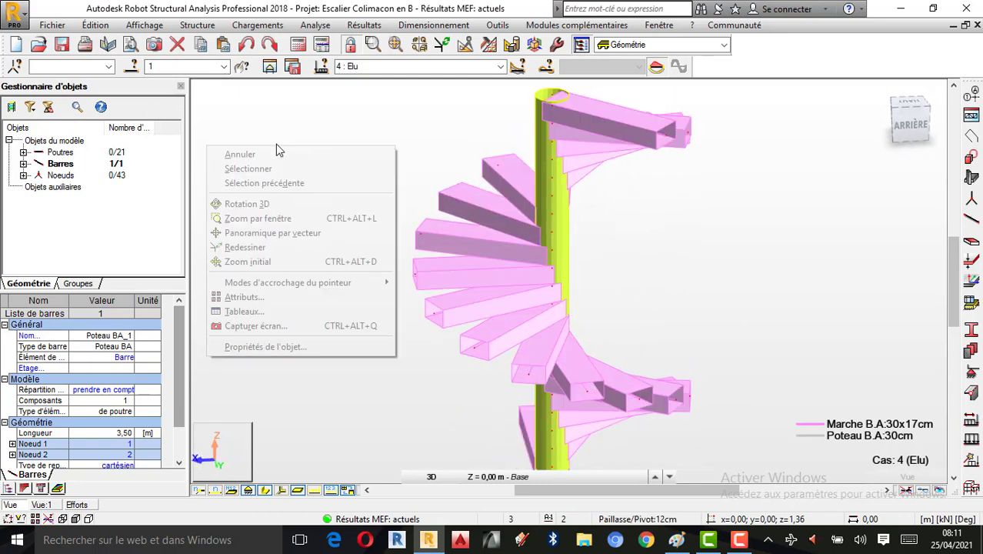
click(347, 150)
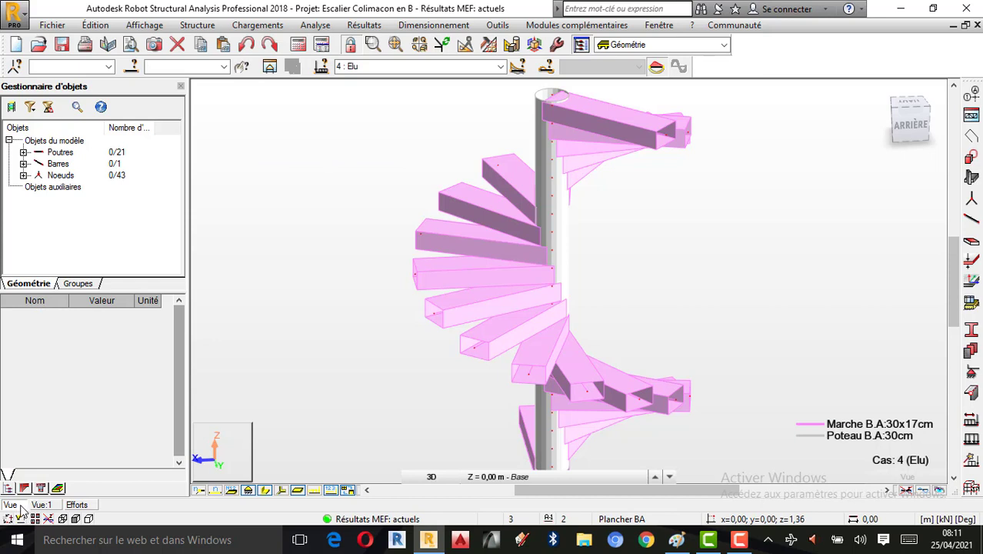
Consult the global extremes of the forces, and select bar 9 in the 3D view to locate that step
click(73, 504)
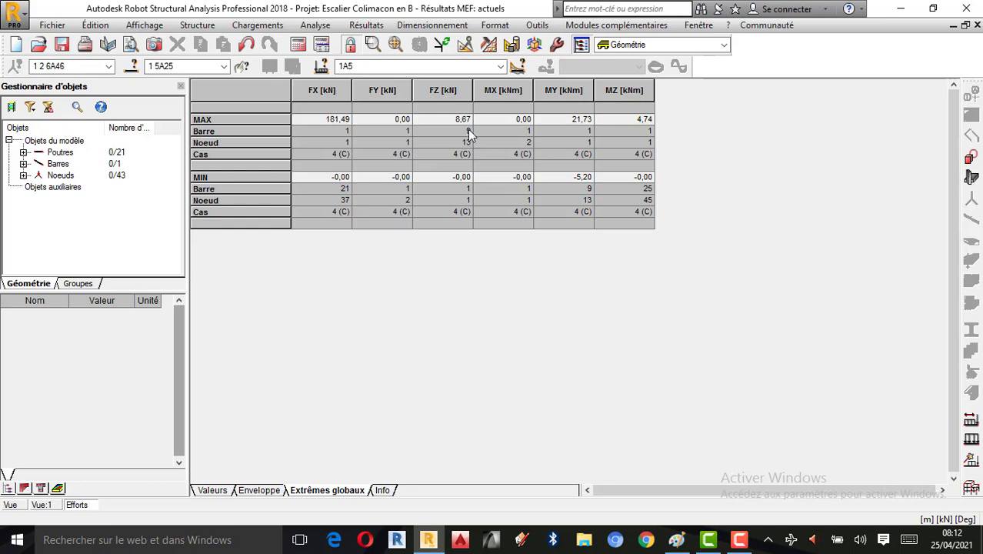
click(17, 505)
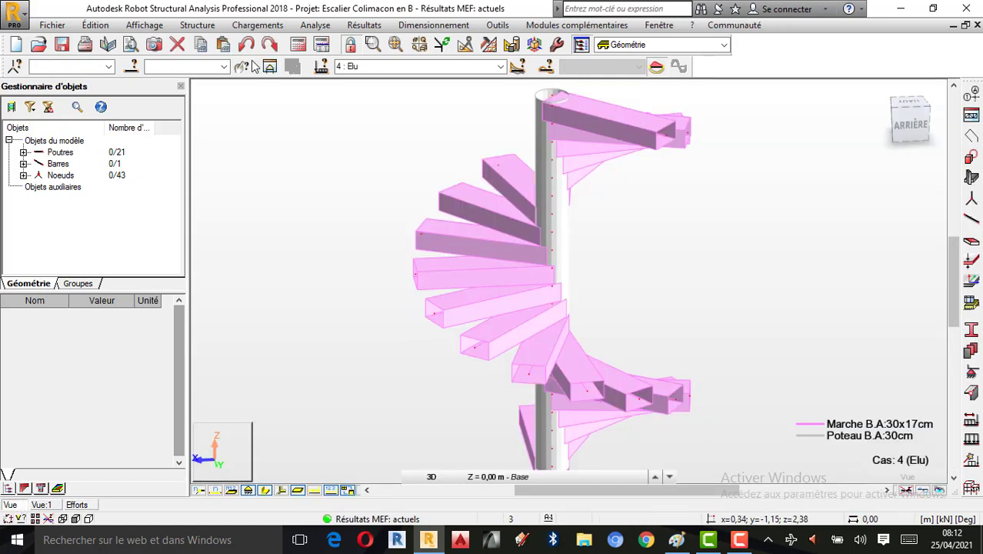
click(205, 67)
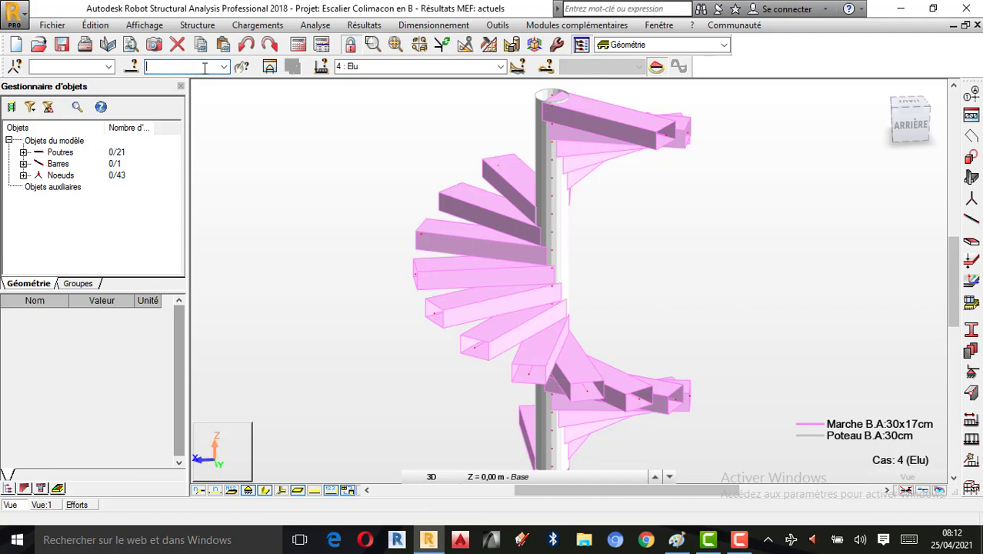
text(9)
key(Return)
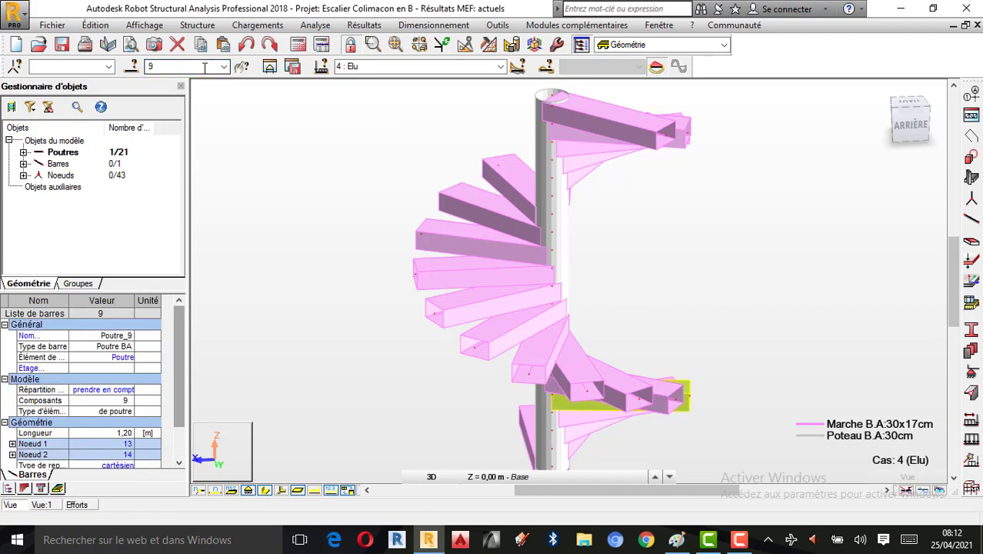
right_click(627, 210)
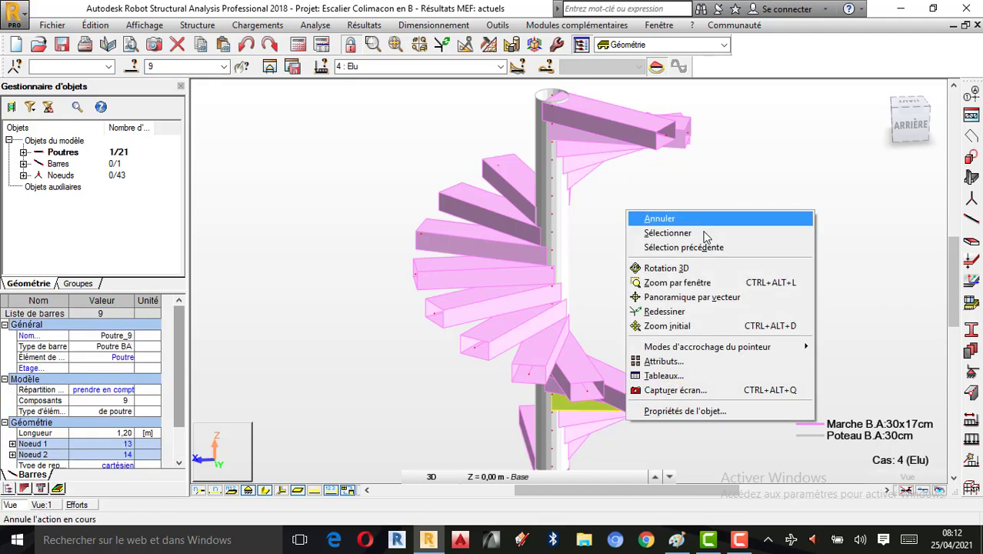
click(682, 269)
drag(682, 271, 640, 337)
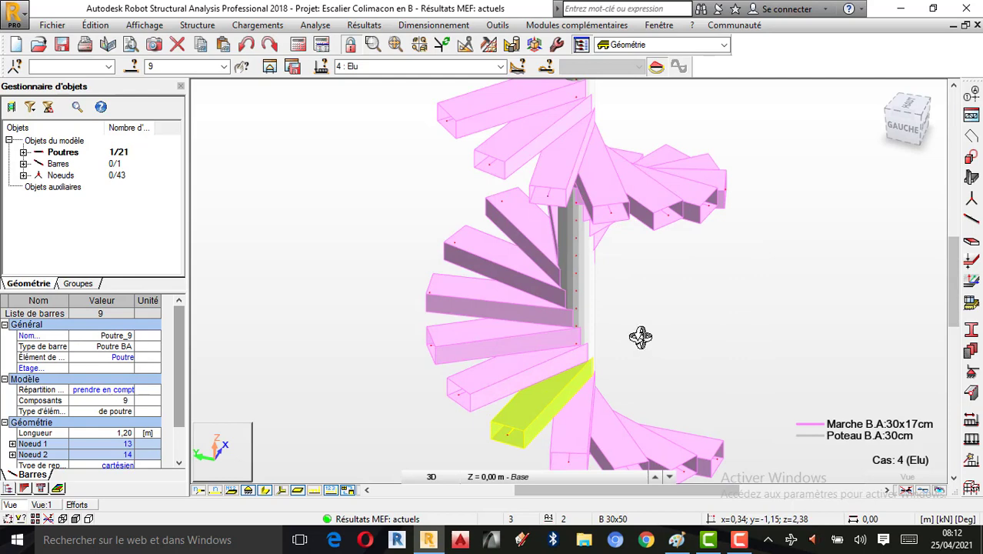
Recheck the global force extremes, and open the NTM force data in the properties of stair bar 7
click(80, 506)
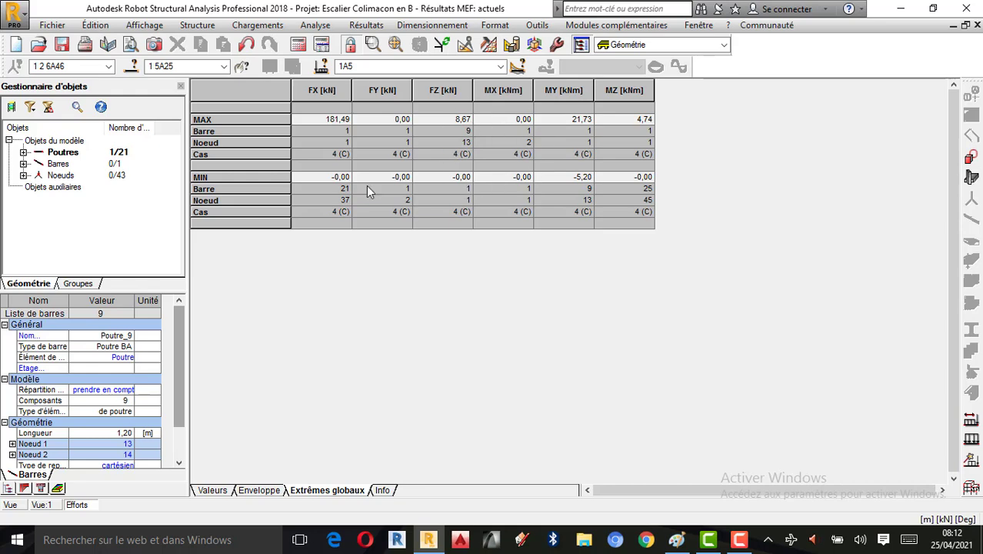
click(14, 505)
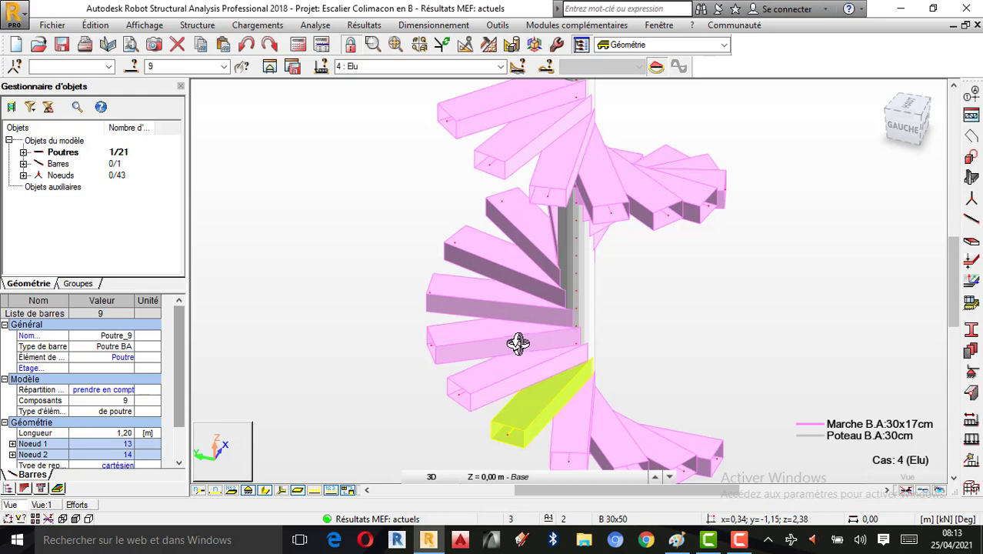
scroll(518, 344, down, 1)
right_click(682, 300)
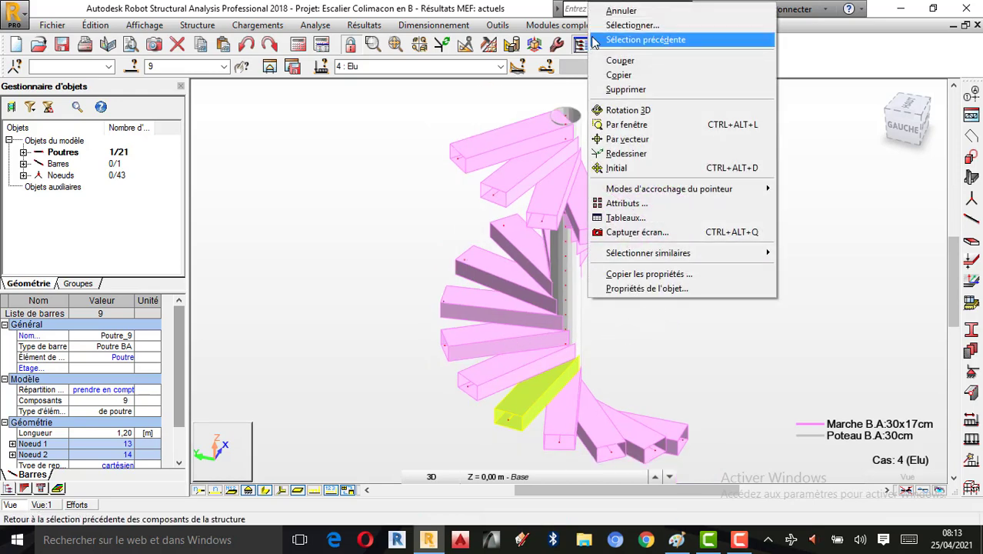
click(639, 290)
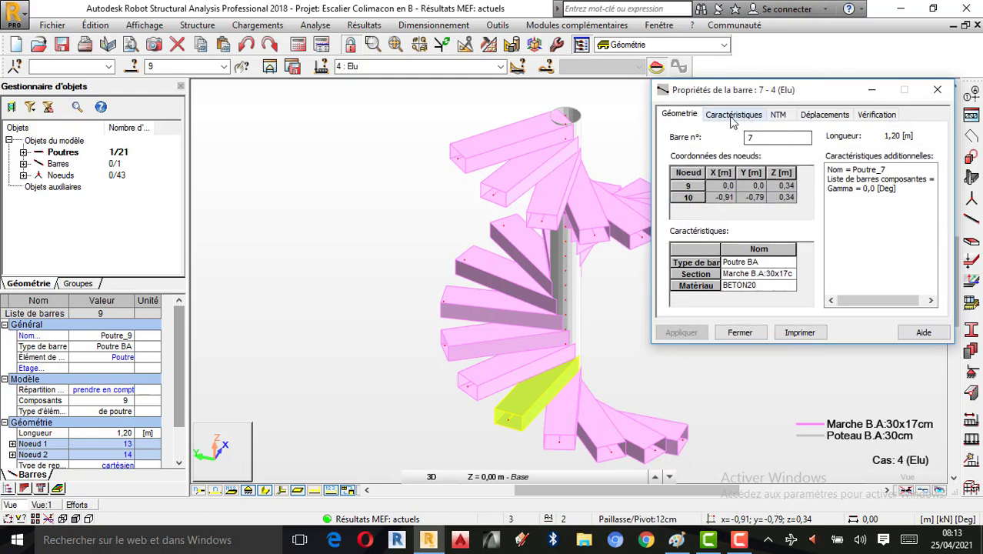
click(784, 121)
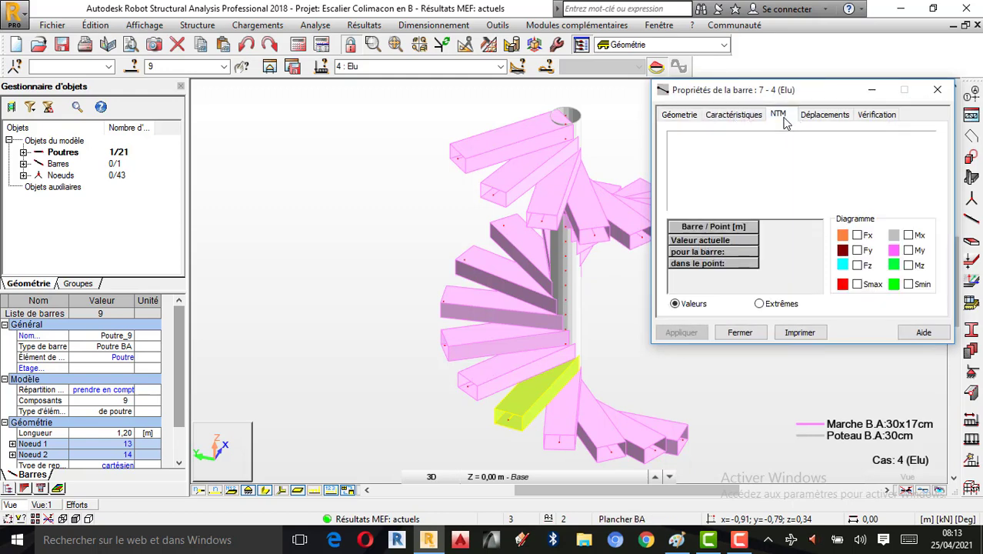
Display bar 7's My diagram and its extremes (Extrêmes), and show the Fz diagram with its extremes
click(759, 304)
click(675, 304)
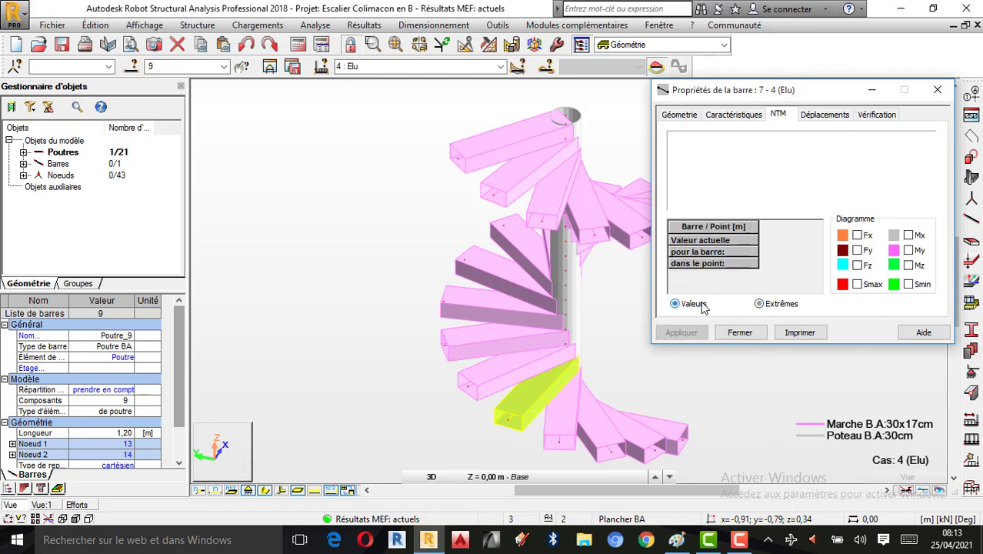
click(909, 250)
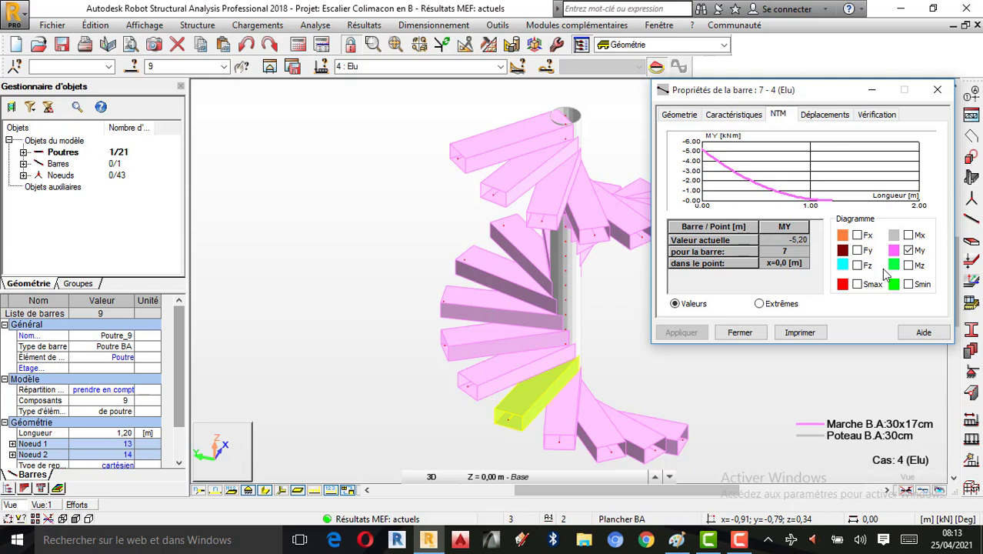
click(759, 305)
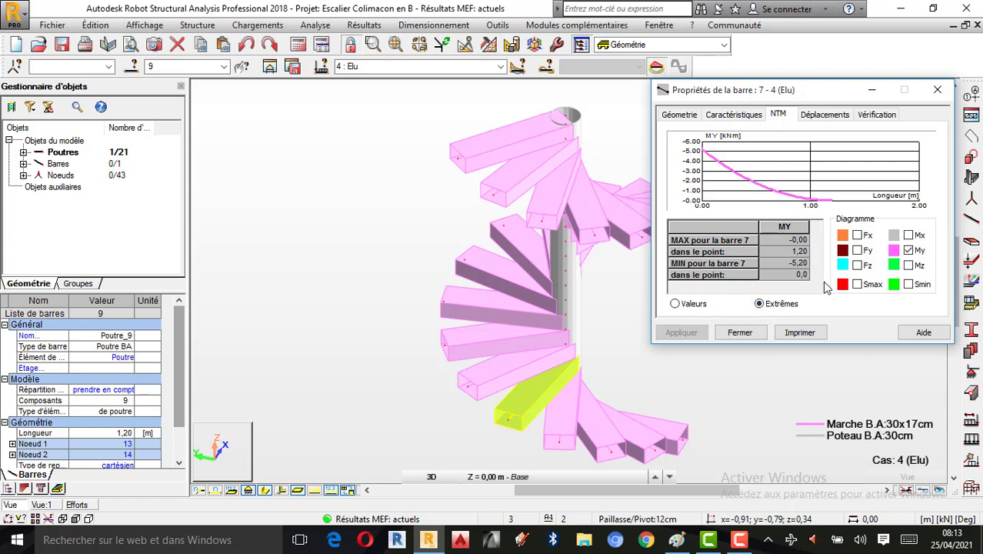
click(858, 265)
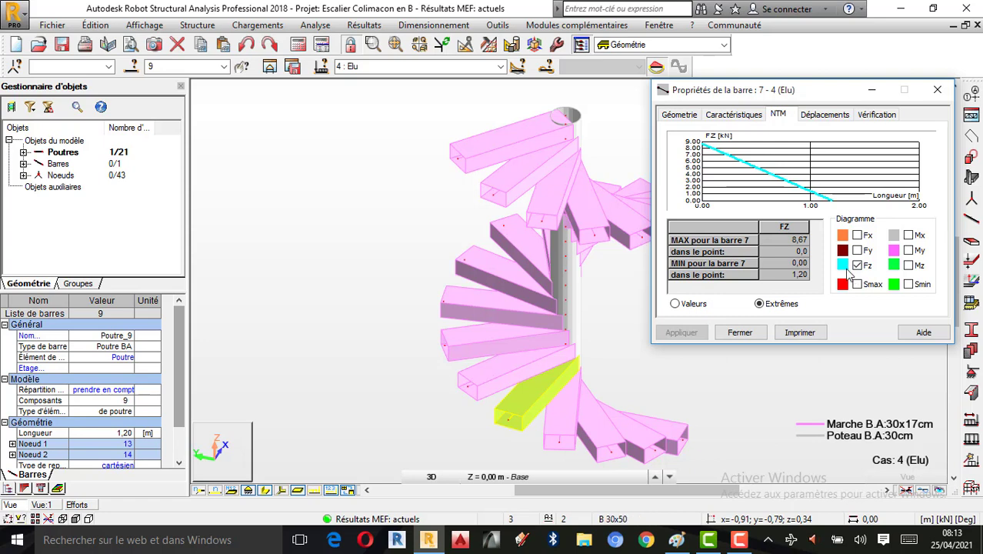
Compare bar 7's Fz extremes with the global extremes table, and close the bar properties back in the 3D view
click(80, 505)
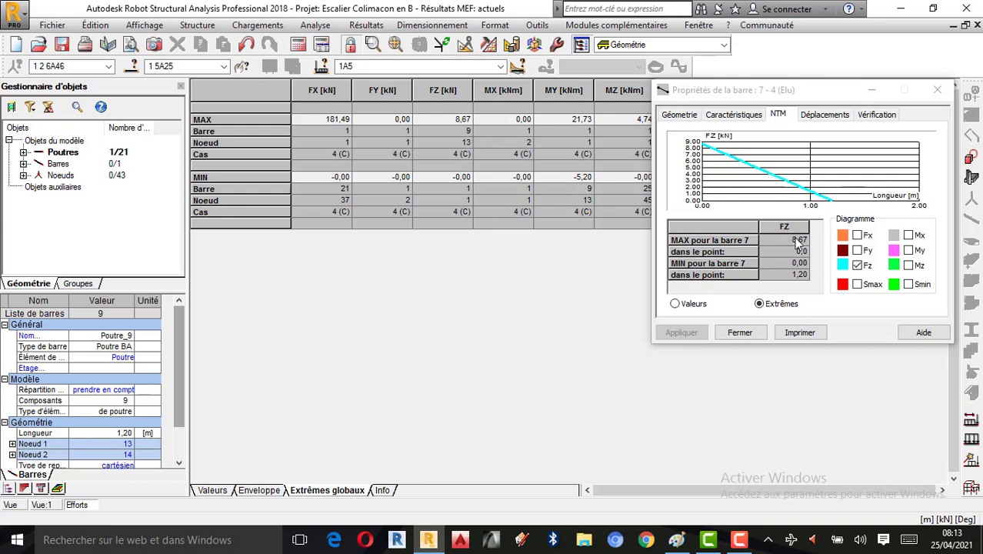
click(32, 505)
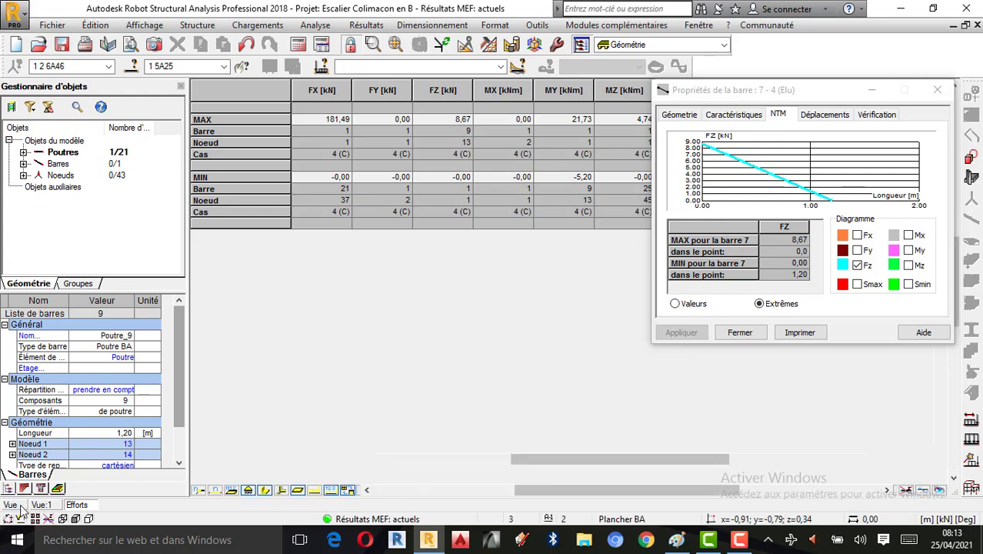
click(938, 90)
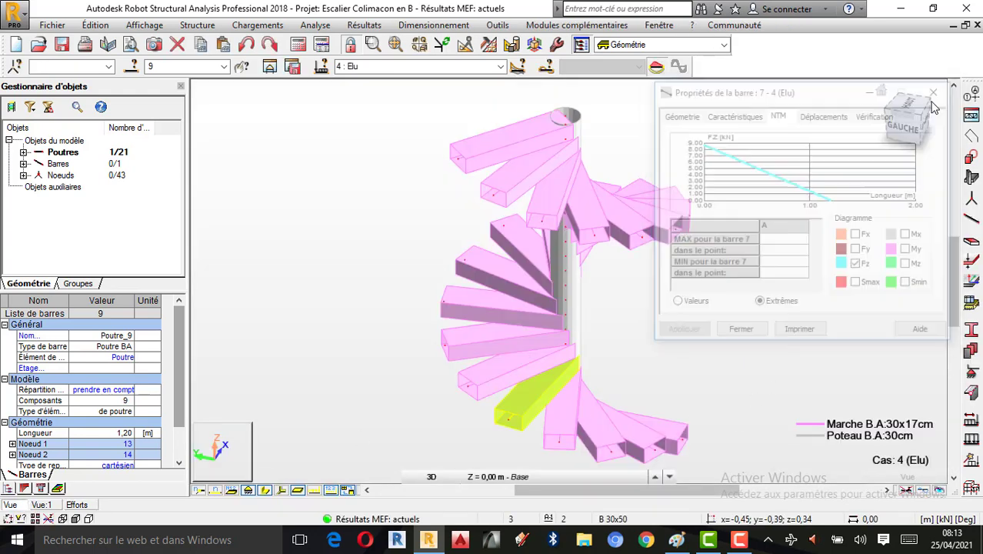
Isolate the selected bar 9 in its own view to inspect it, and return to the full staircase
right_click(681, 254)
click(731, 312)
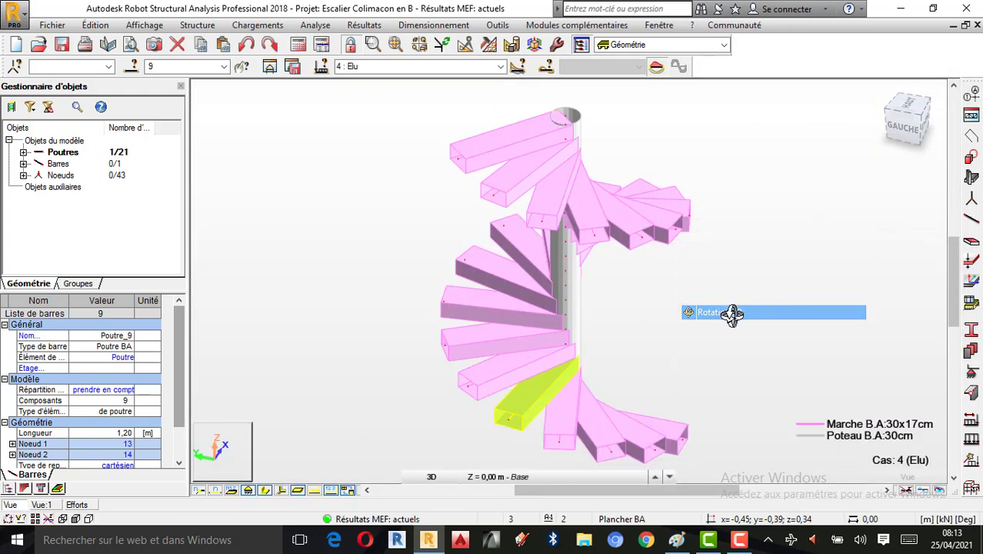
drag(731, 311, 718, 321)
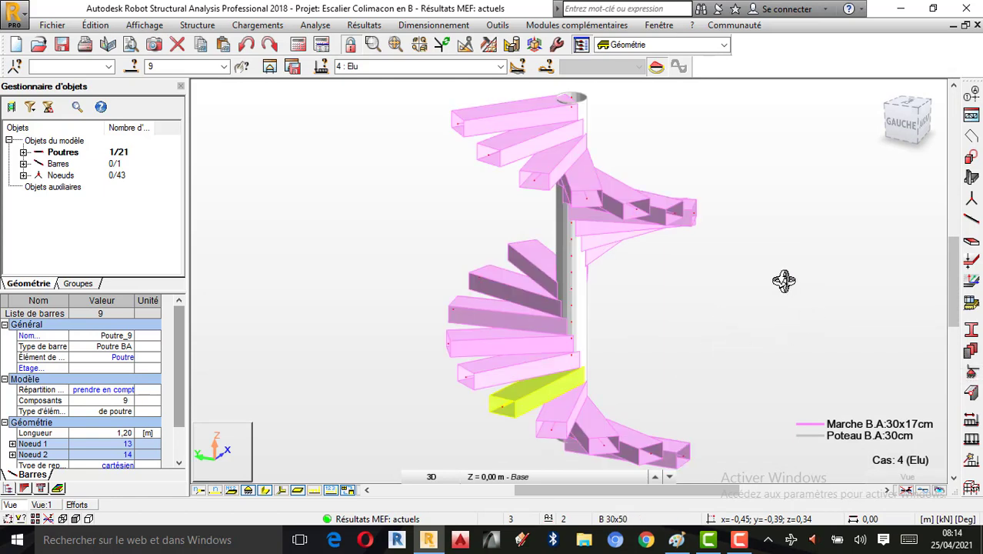
click(270, 66)
scroll(387, 287, up, 5)
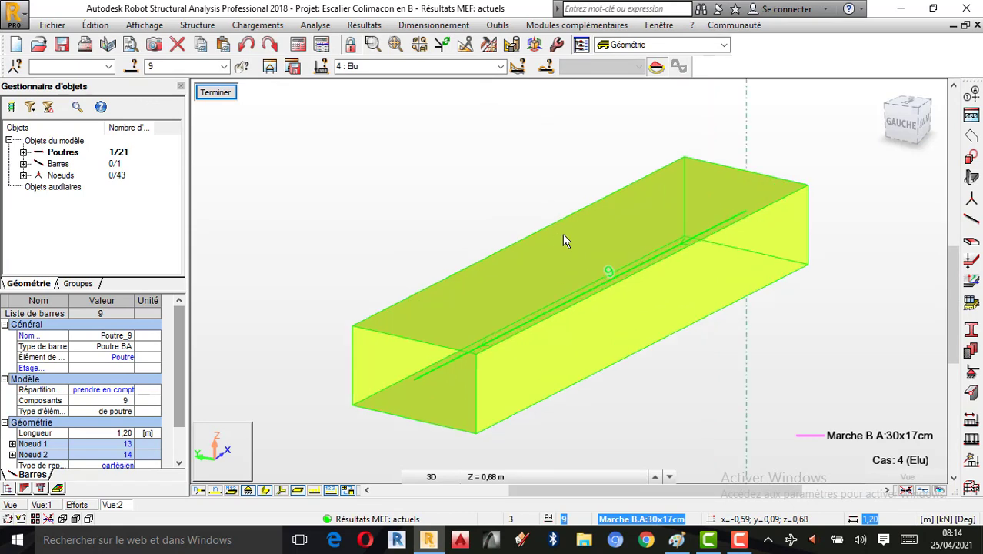
scroll(561, 234, up, 1)
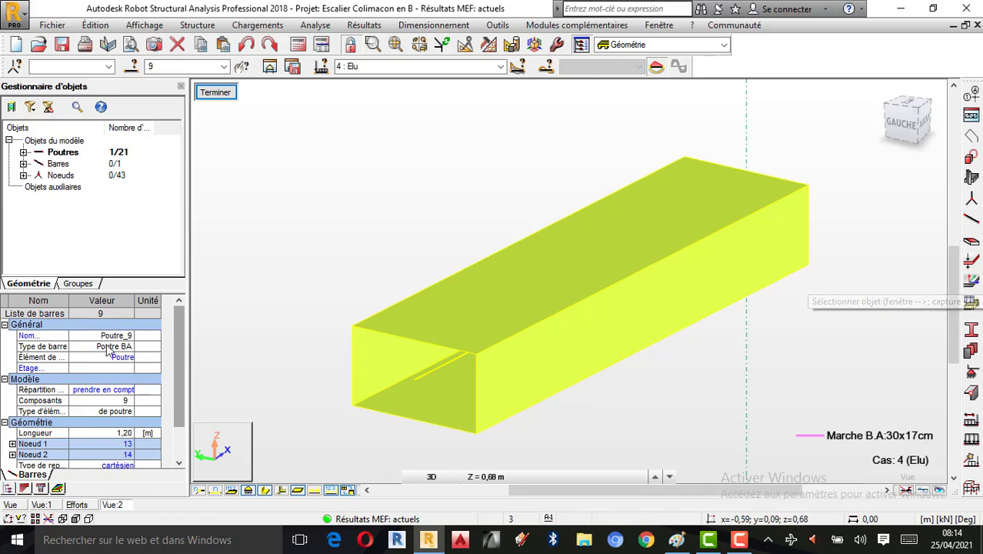
click(214, 93)
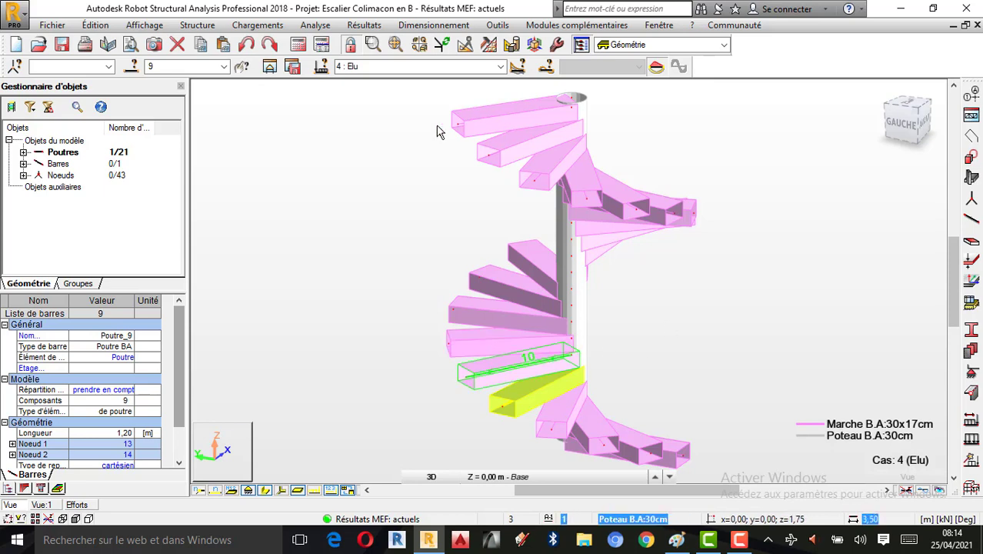
Launch the real reinforcement design (Ferraillage réel éléments BA) for bar 9 with manual combinations, toggling combination 5 (Els)
click(445, 27)
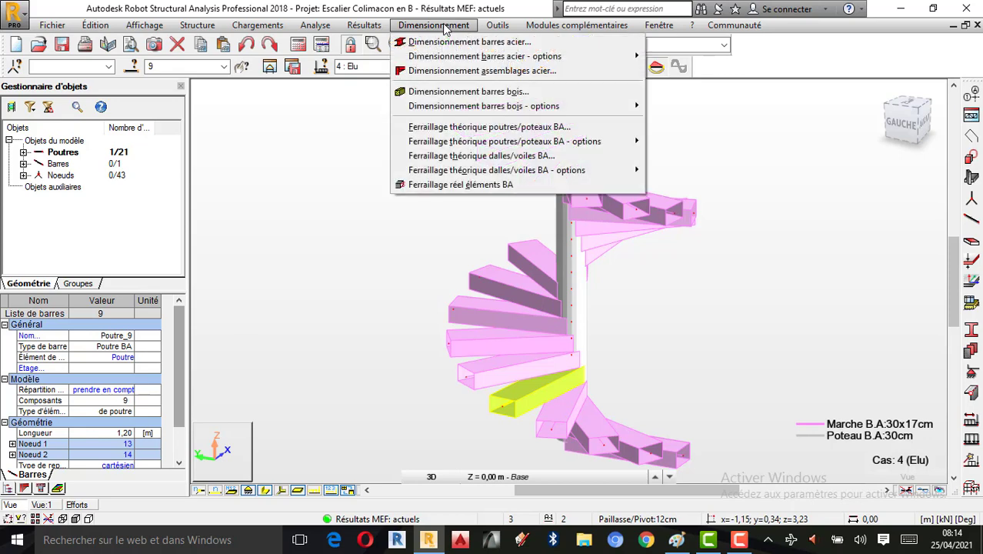
click(475, 184)
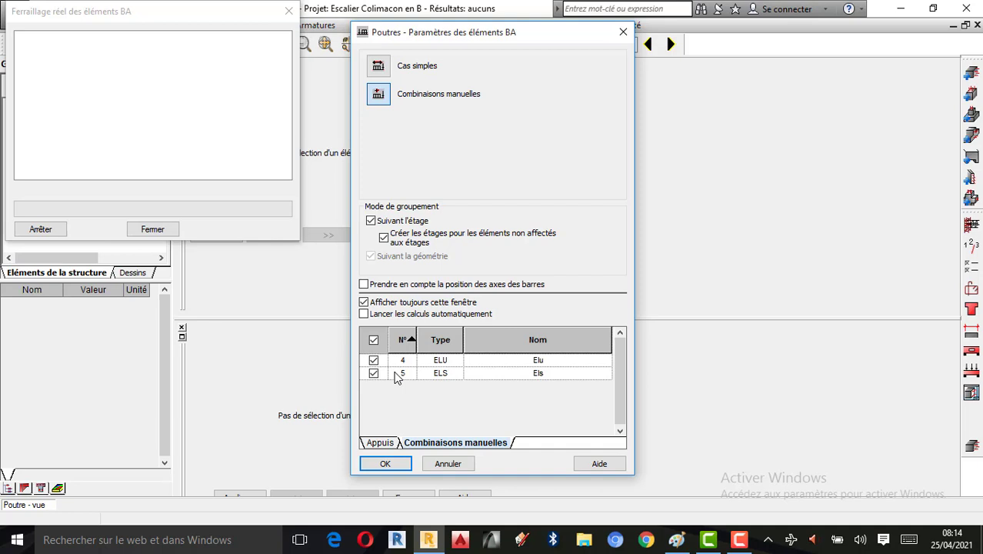
click(374, 373)
click(386, 464)
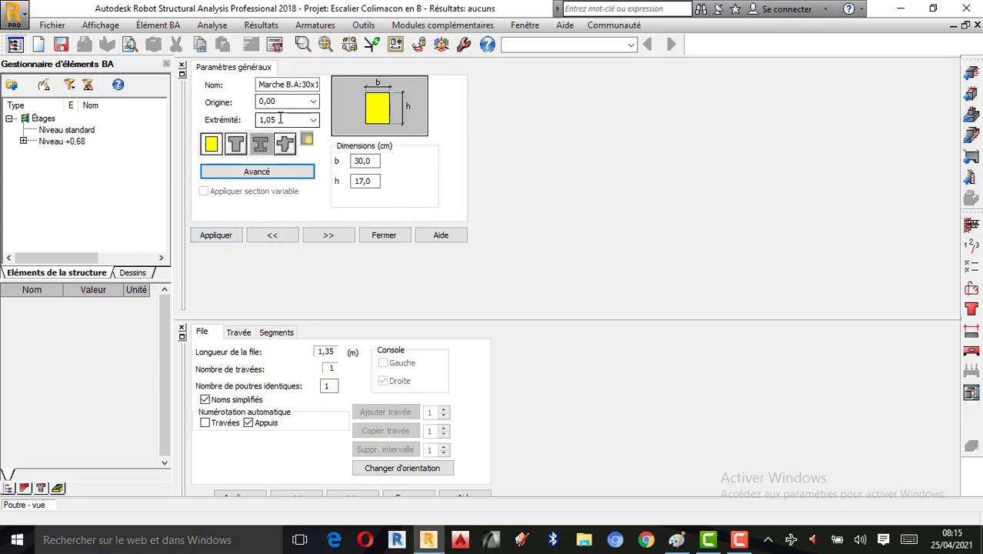
Close the general section parameters and examine the cantilever beam and its support in the elevation view
click(377, 234)
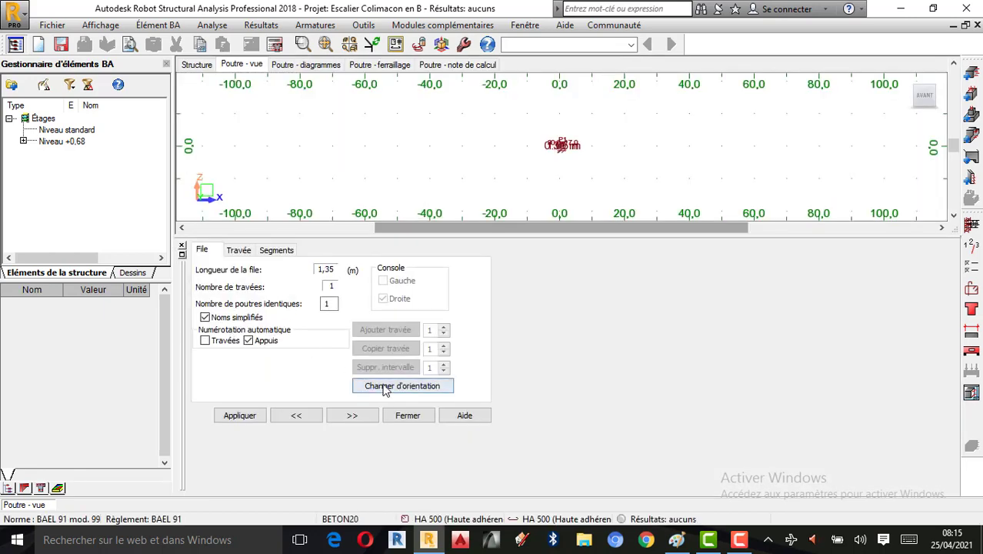
scroll(589, 154, up, 1)
scroll(588, 154, up, 5)
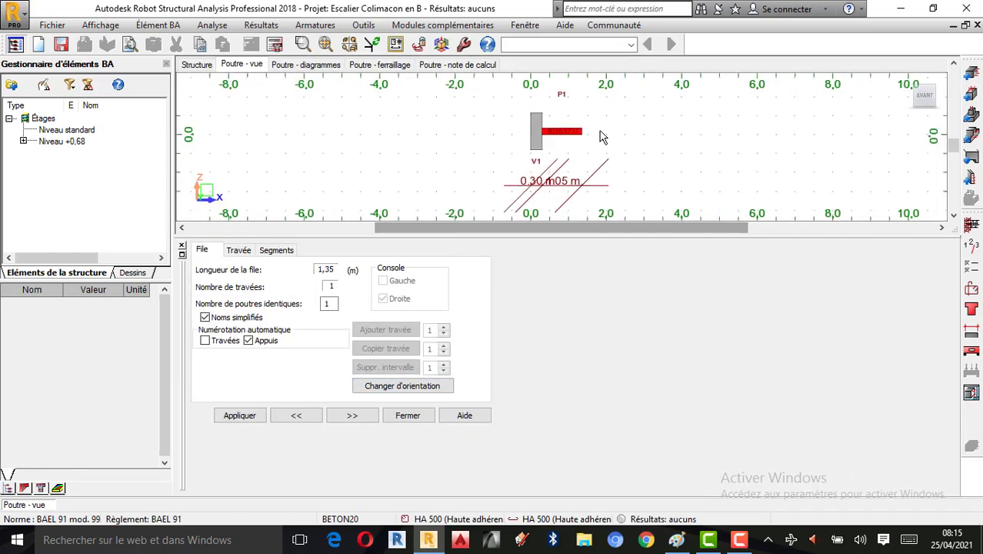
scroll(585, 127, up, 1)
scroll(498, 131, down, 1)
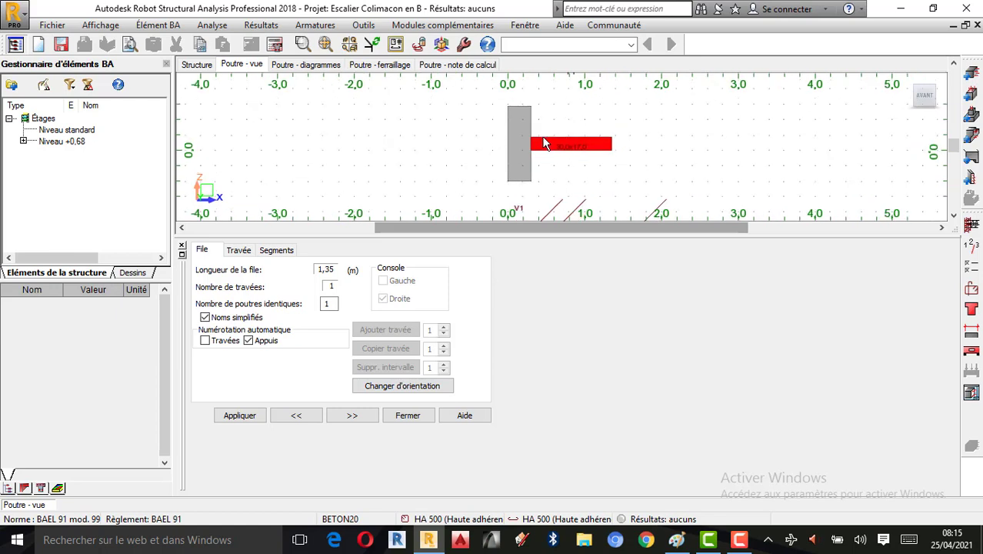
scroll(541, 135, down, 1)
scroll(553, 151, up, 1)
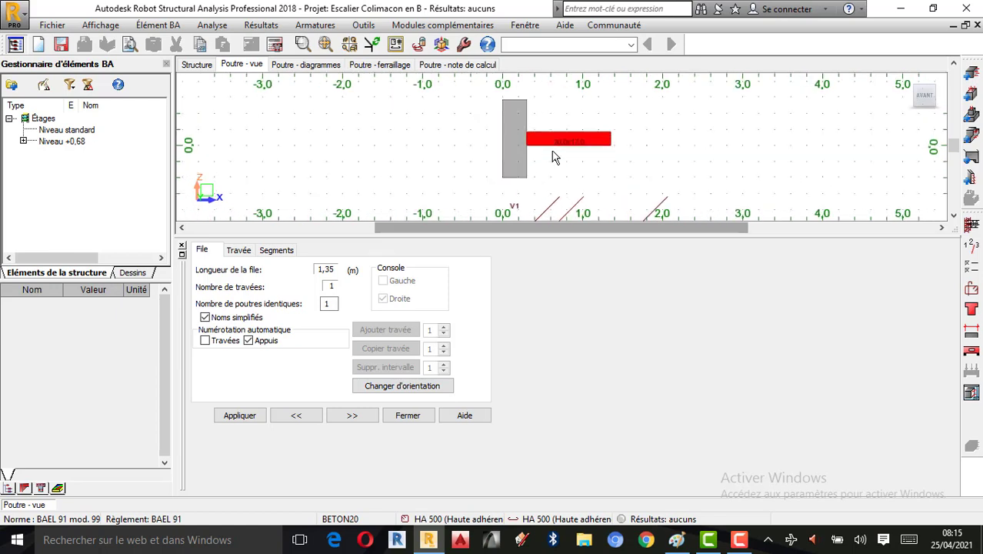
click(734, 538)
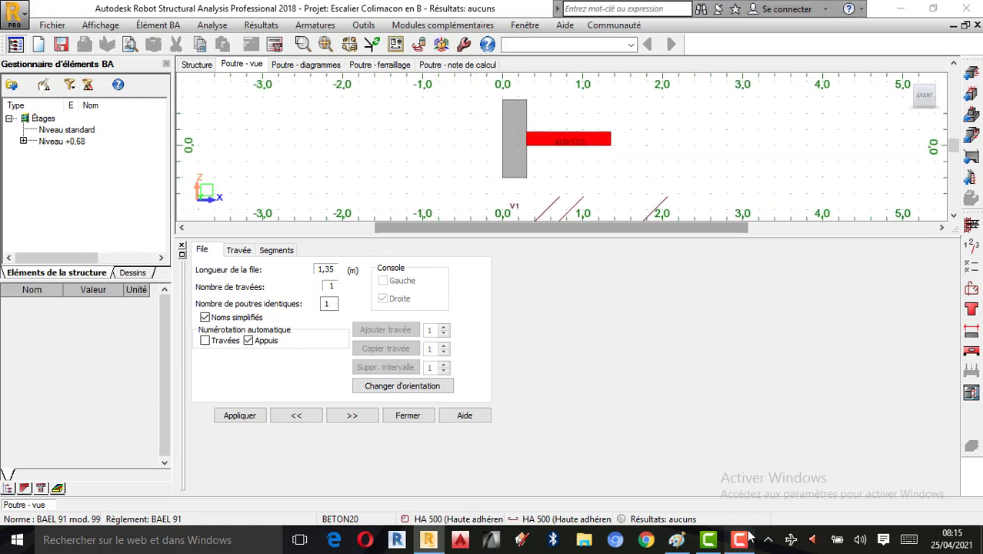
click(911, 465)
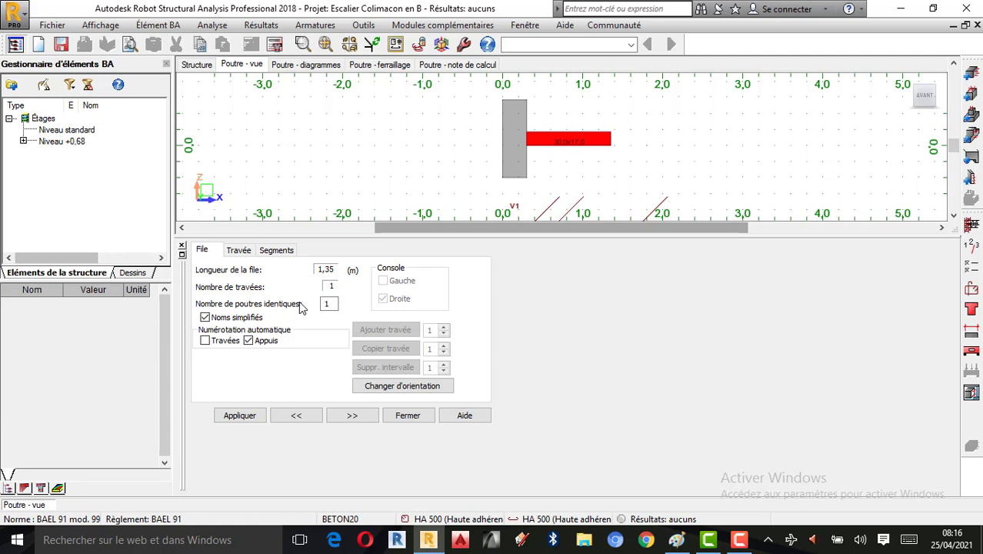
Check the span's left-support type options and segment coordinates, and close the beam geometry settings to examine the enlarged elevation
click(236, 252)
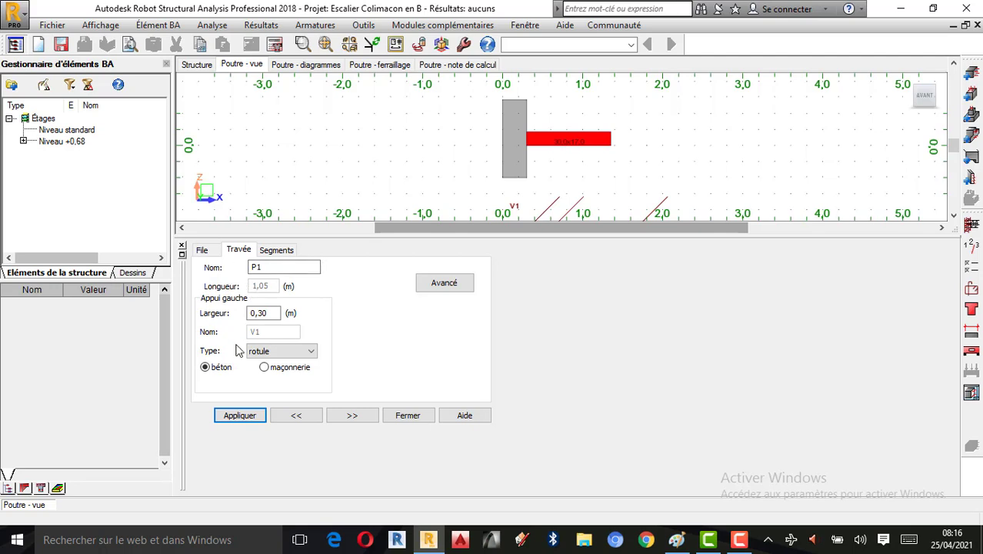
click(310, 352)
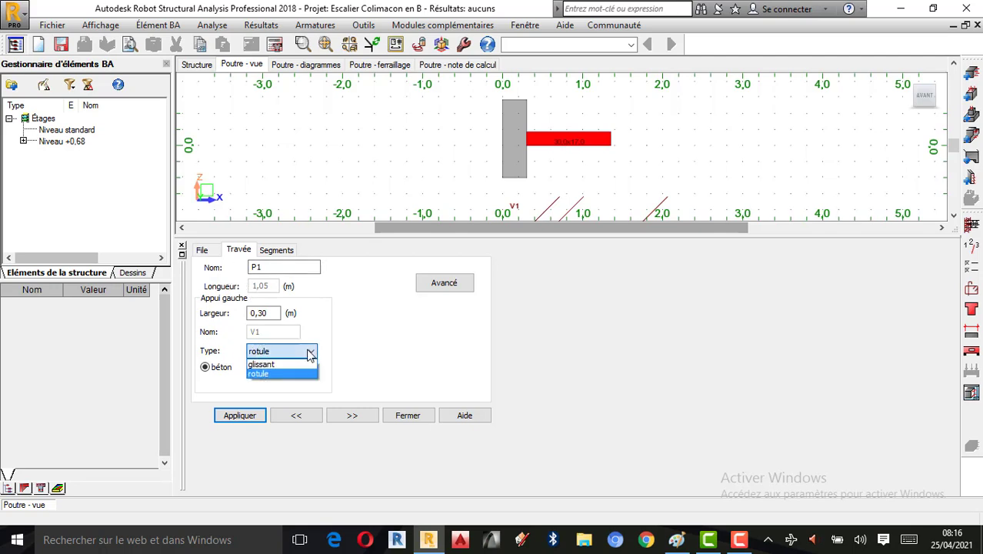
click(310, 353)
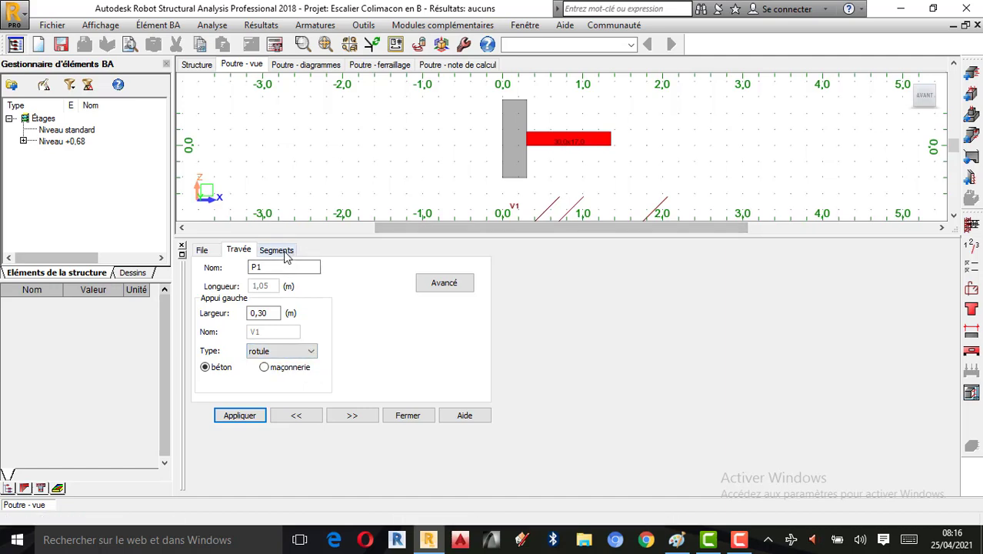
click(287, 253)
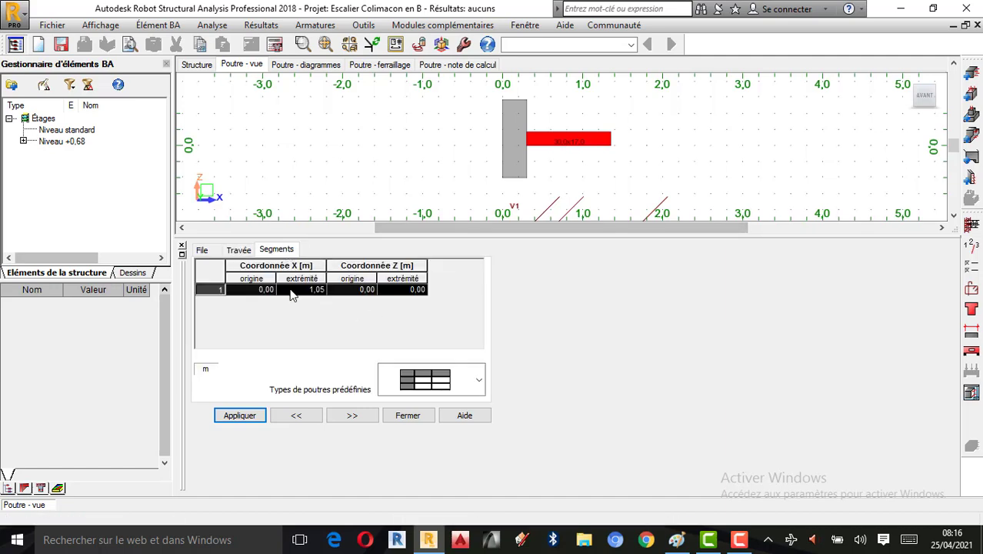
click(407, 416)
scroll(533, 284, up, 3)
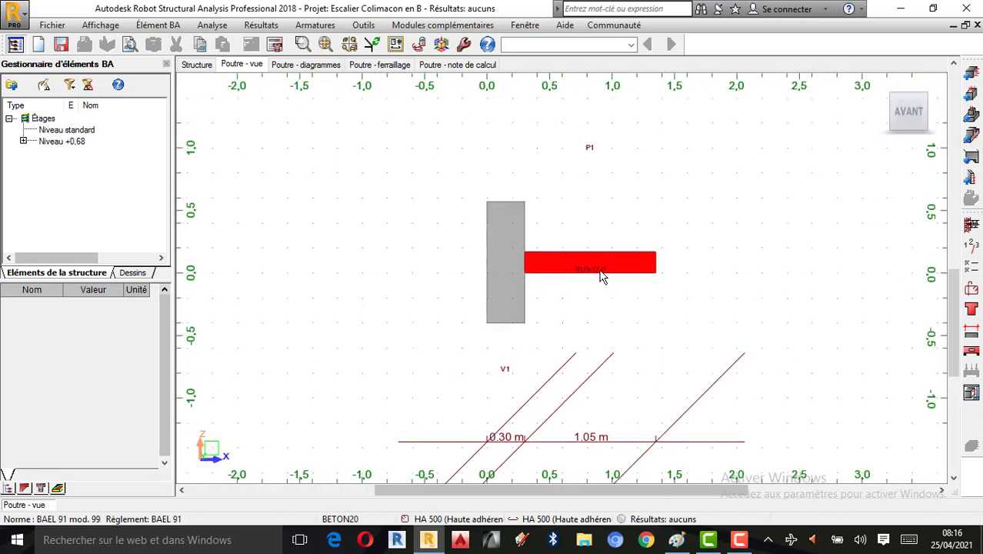
scroll(567, 267, up, 2)
scroll(453, 231, down, 1)
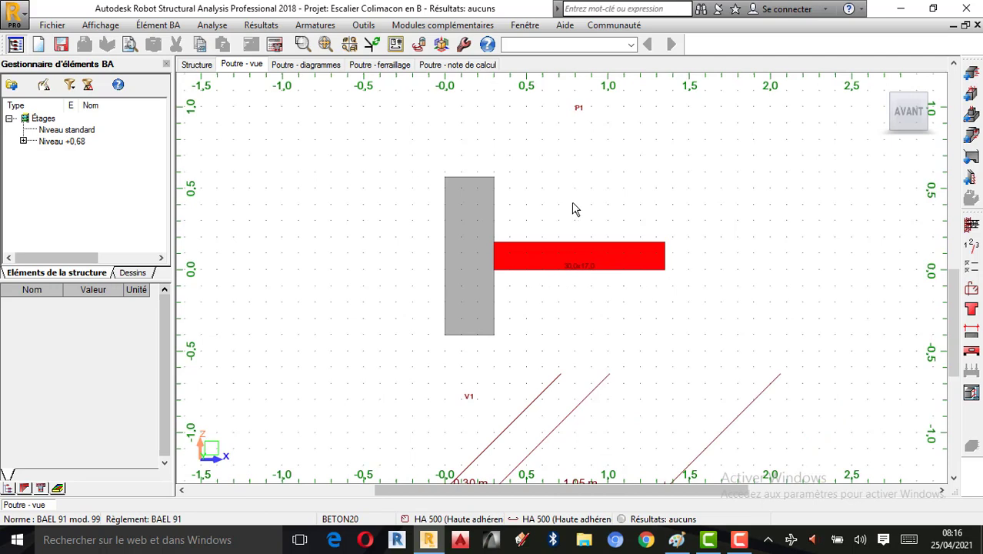
scroll(573, 208, up, 1)
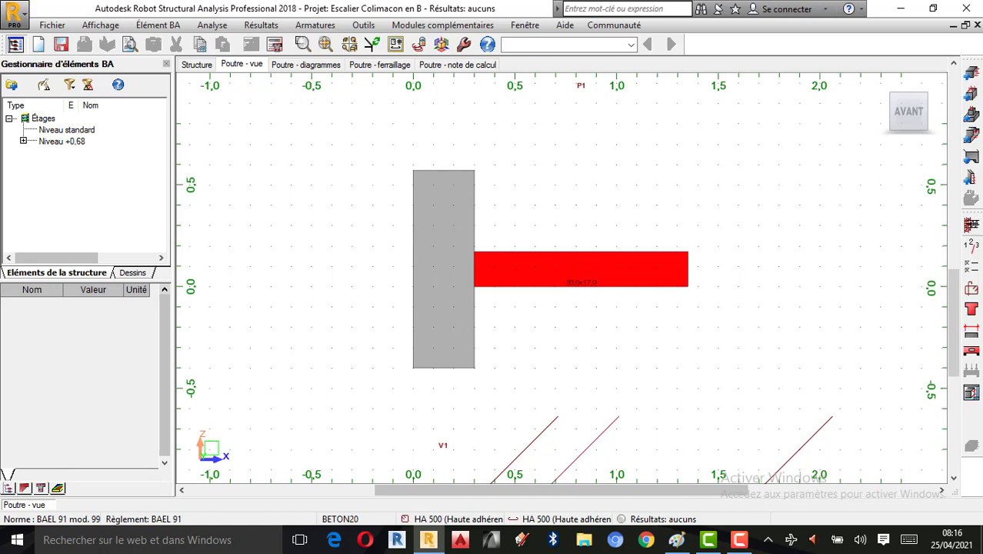
Open the storey parameters (Paramètres de l'étage) to check the level, cracking, exposure and fire settings, and close them without applying
click(971, 246)
drag(493, 179, 261, 146)
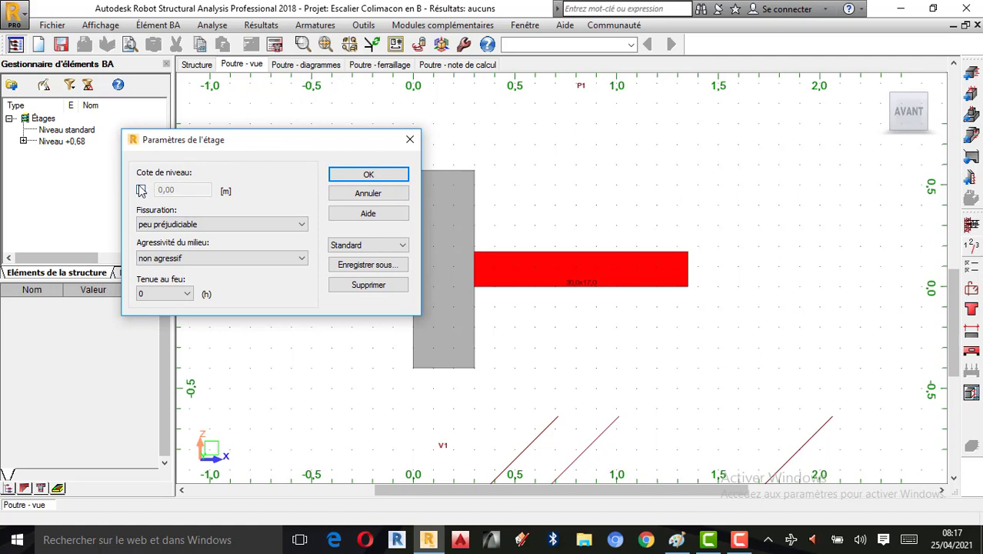
click(410, 139)
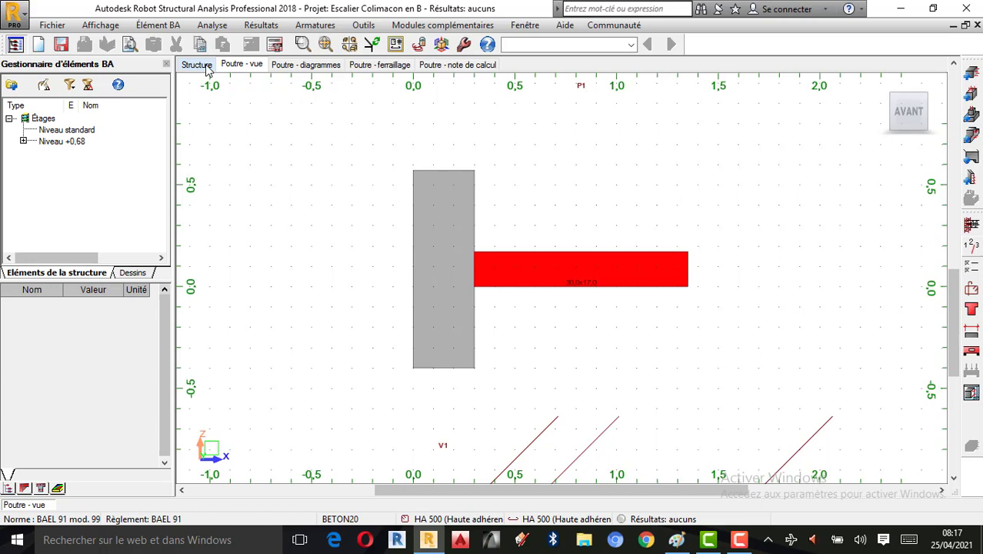
Review the staircase structure view, and check the beam's storey parameters for cracking (Fissuration) and environment aggressiveness, accepting the current choices
click(197, 65)
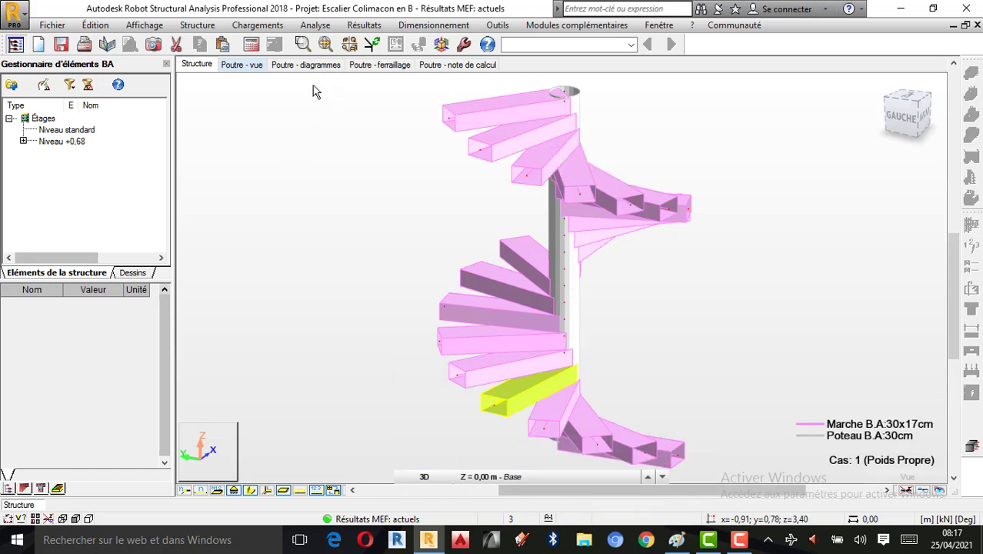
click(254, 65)
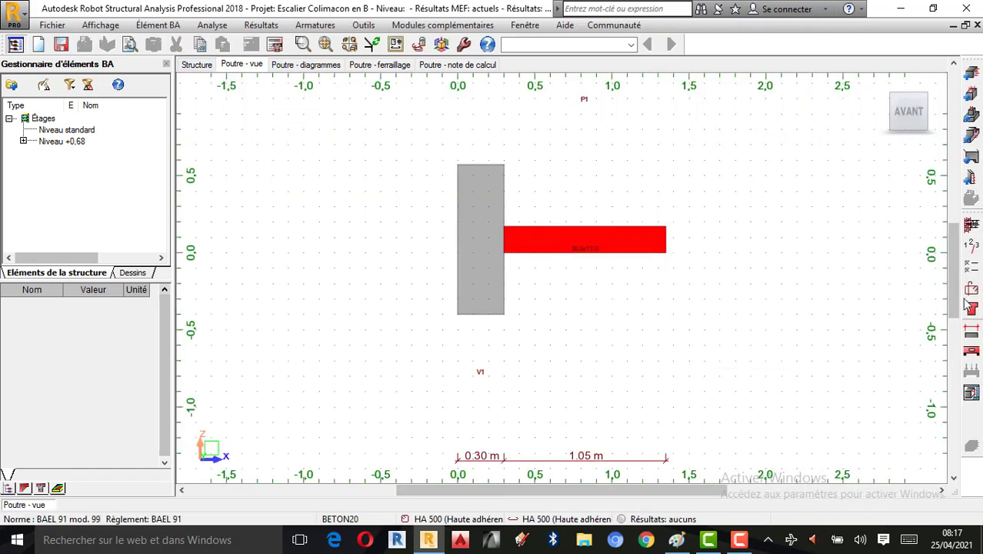
click(971, 253)
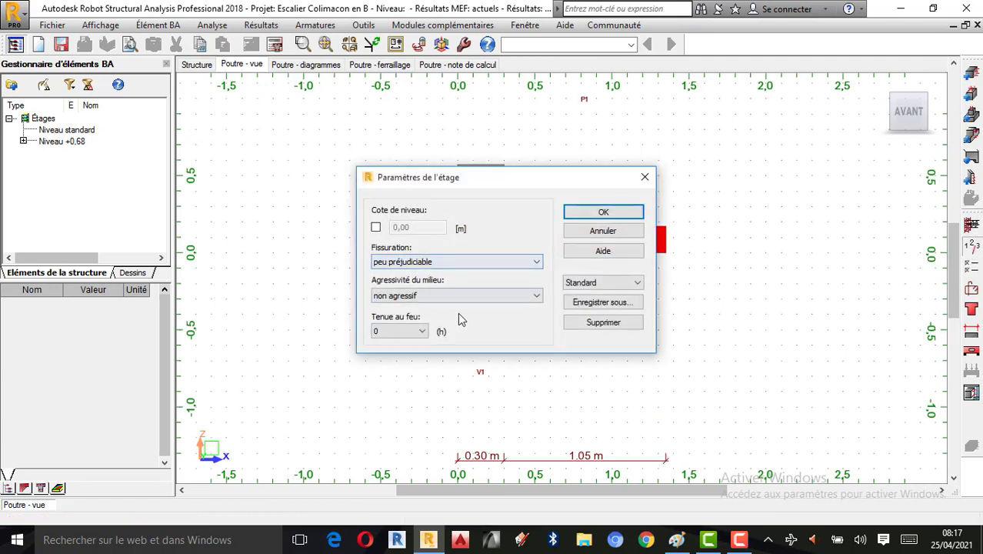
click(530, 265)
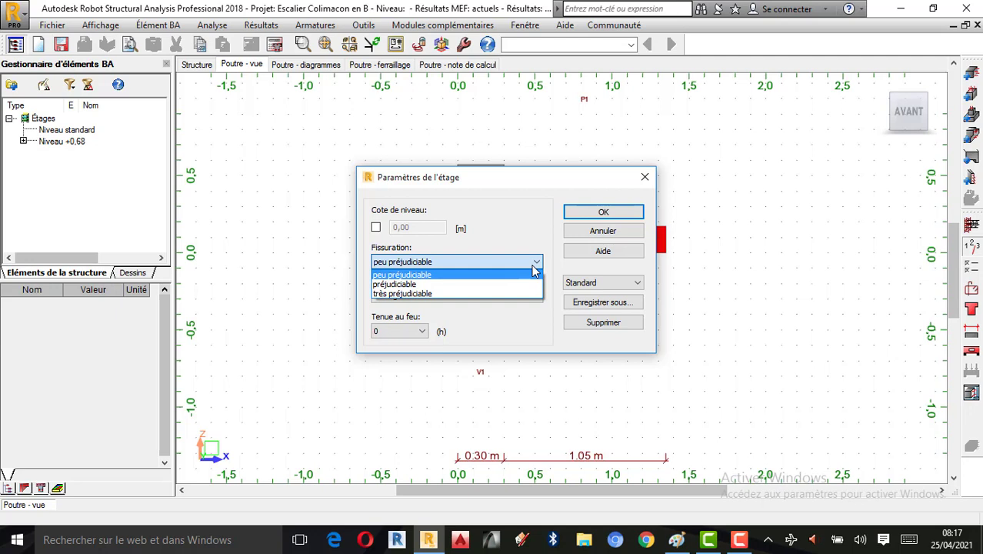
click(533, 265)
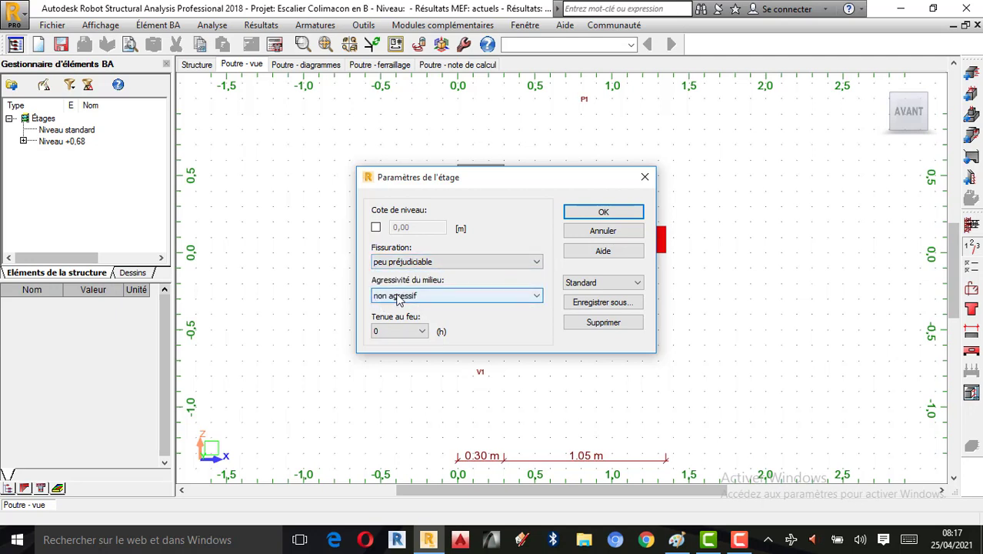
click(475, 302)
click(476, 302)
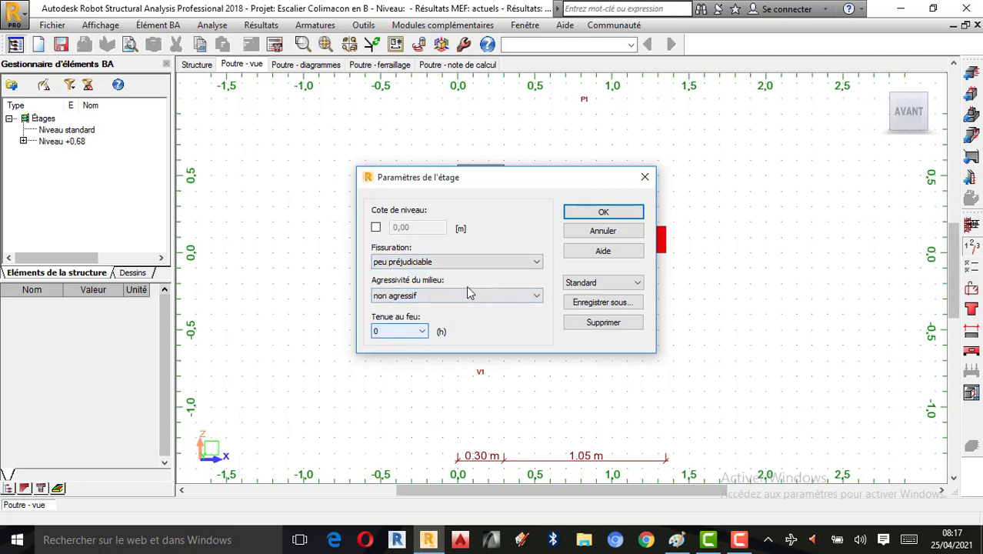
click(613, 213)
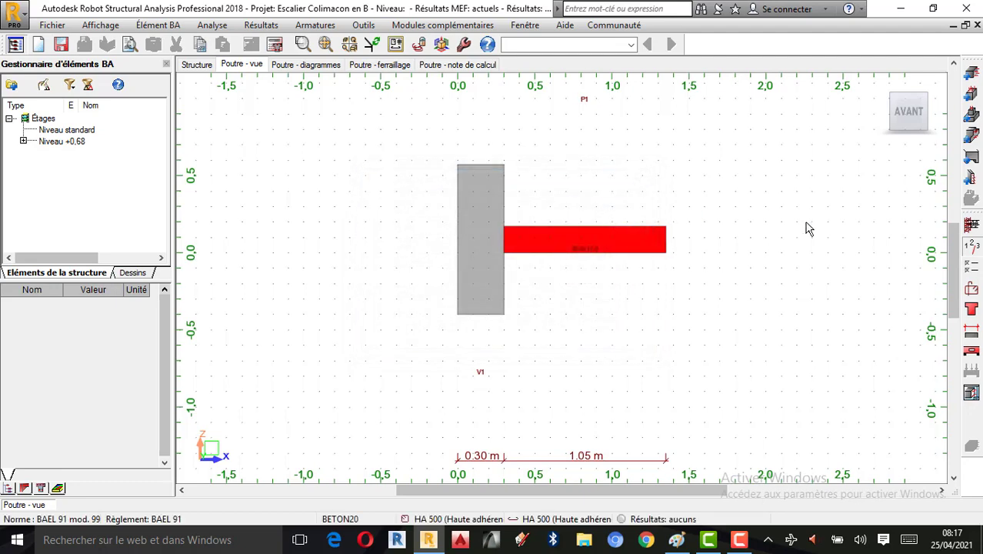
Reopen the storey parameters to examine the fire resistance (Tenue au feu) durations, and close the dialog without changing them
click(968, 246)
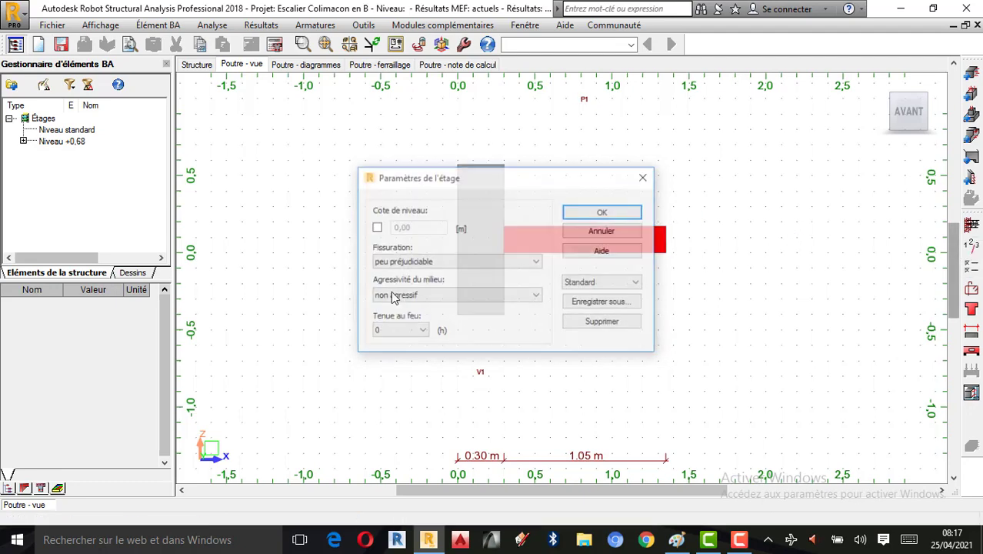
click(422, 332)
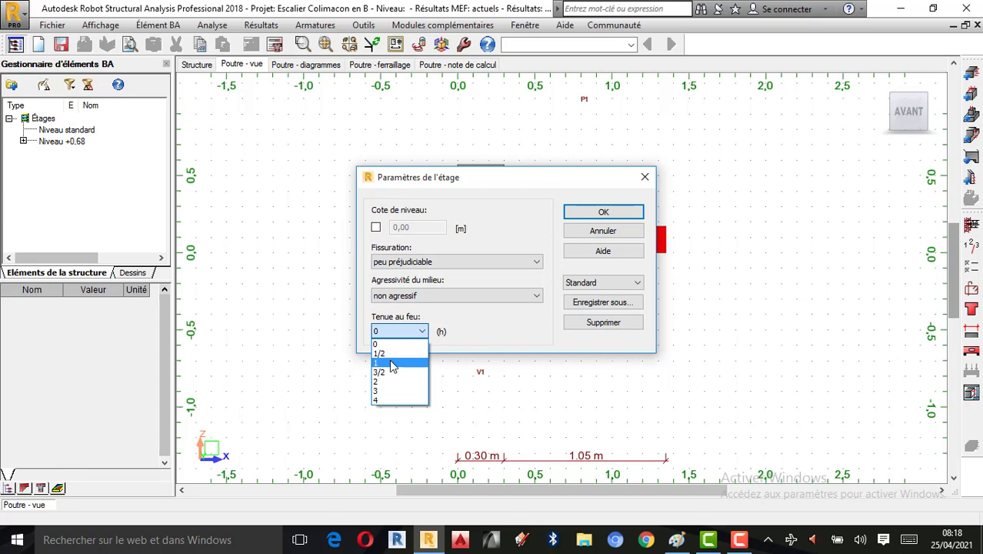
click(646, 179)
click(621, 214)
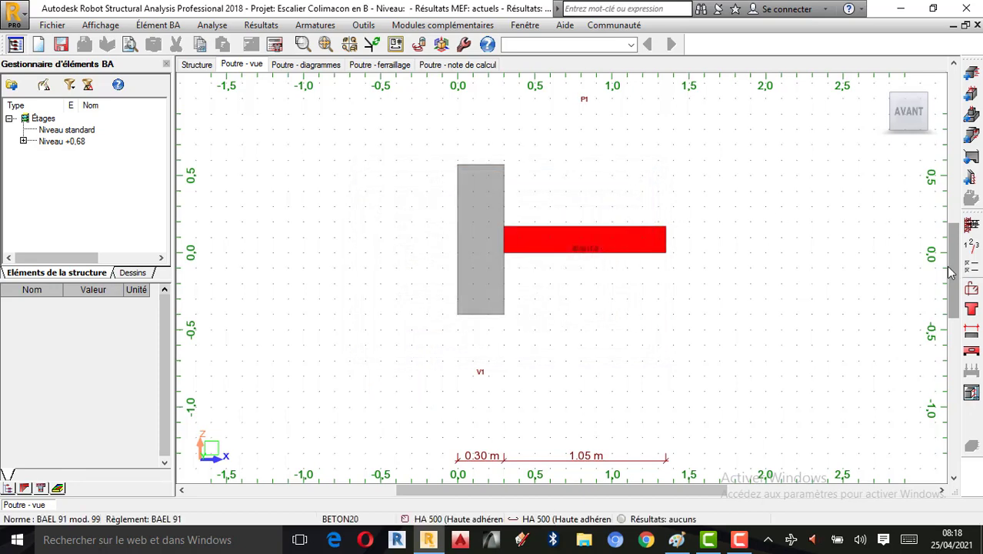
Open the BAEL 91 calculation options and review the geometry optimisation and advanced option settings, accepting both as they are
click(971, 288)
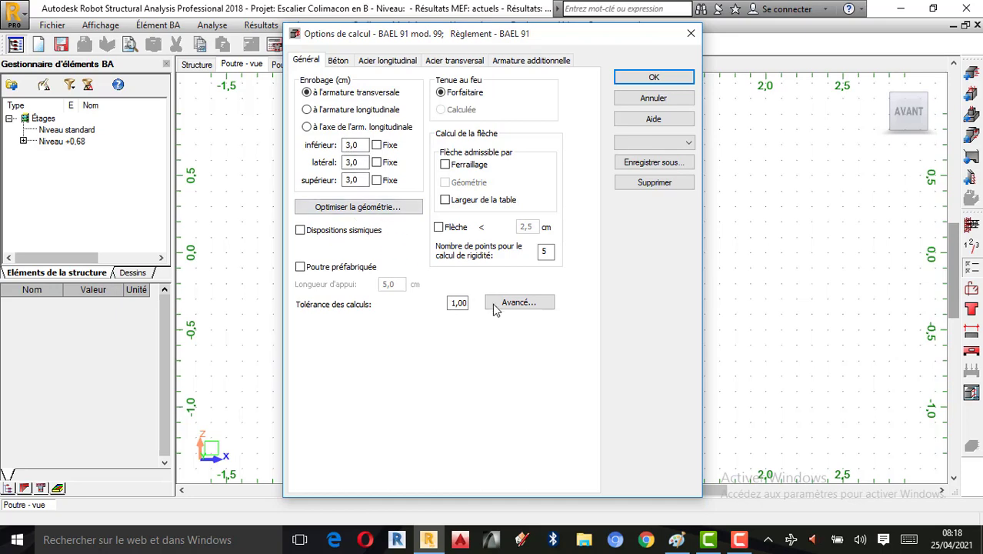
click(374, 208)
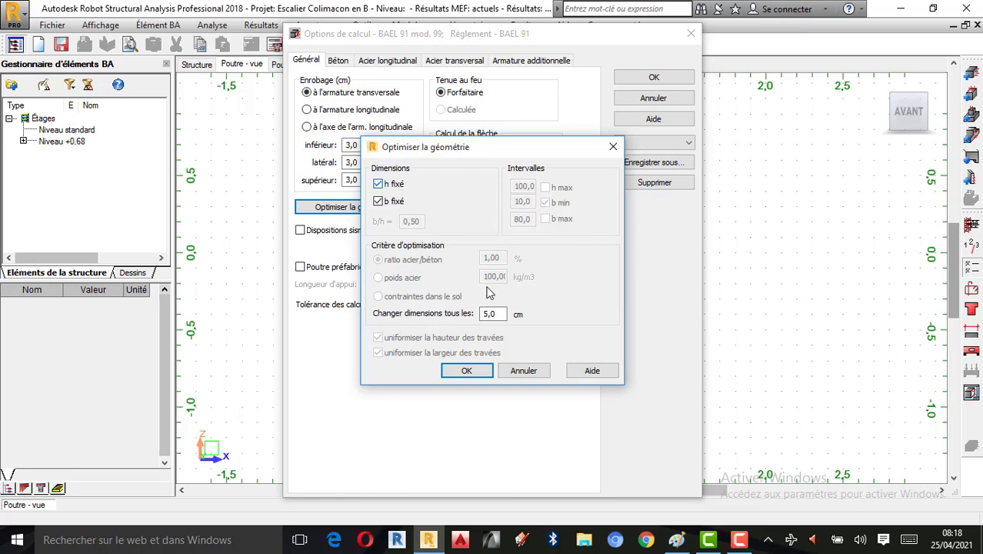
click(475, 374)
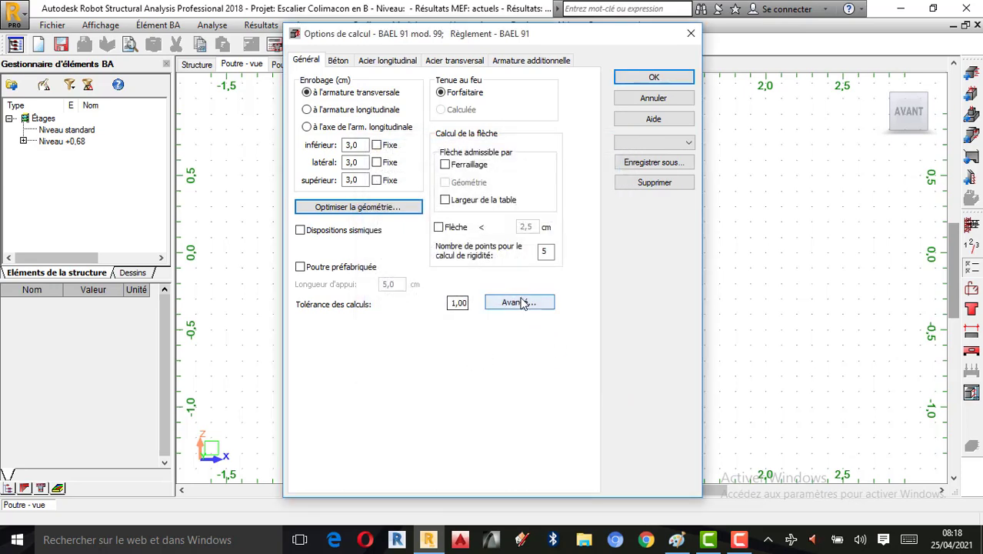
click(521, 302)
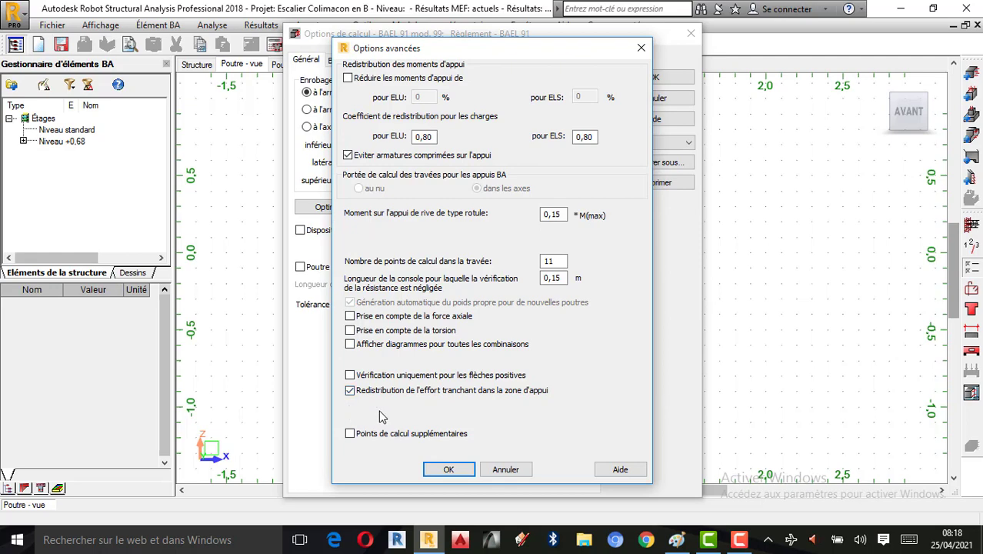
click(446, 470)
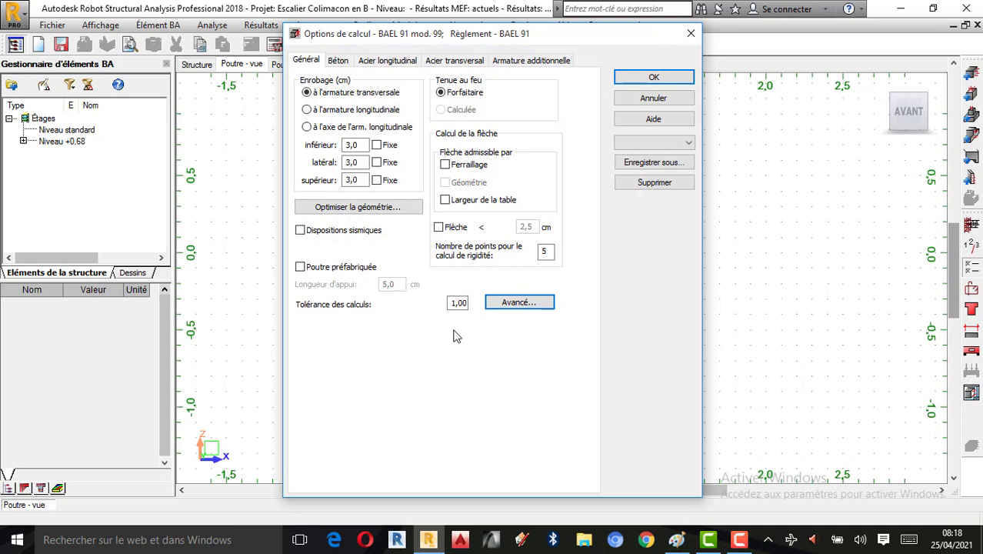
Keep BETON20 as the concrete, set its unit weight to 2500 kG/m3 and choose the aggregate diameter
click(334, 63)
click(491, 108)
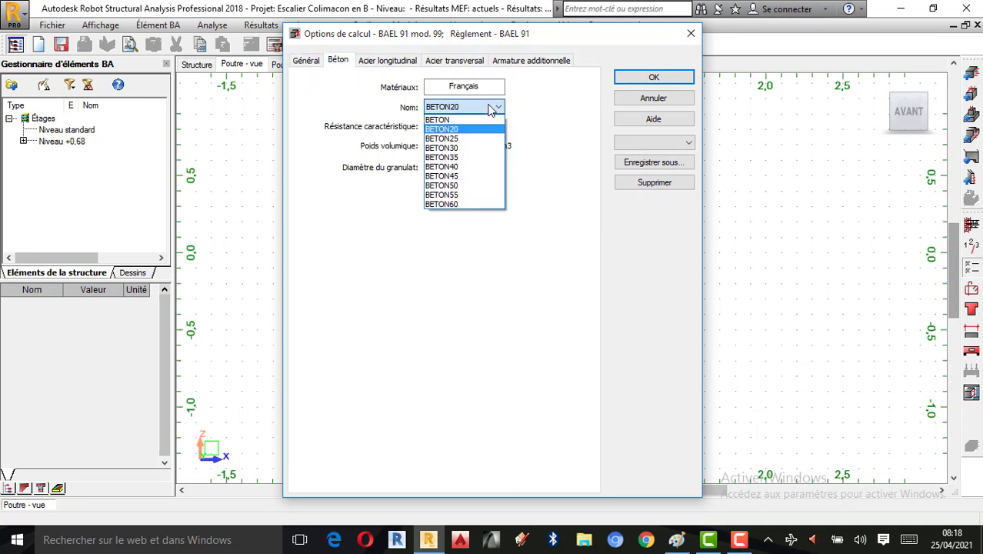
click(472, 129)
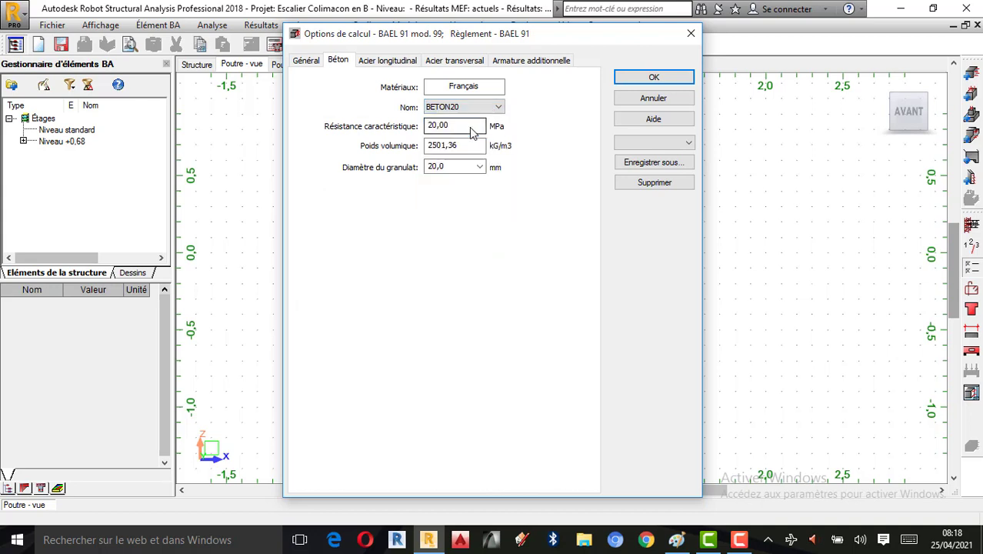
double_click(446, 145)
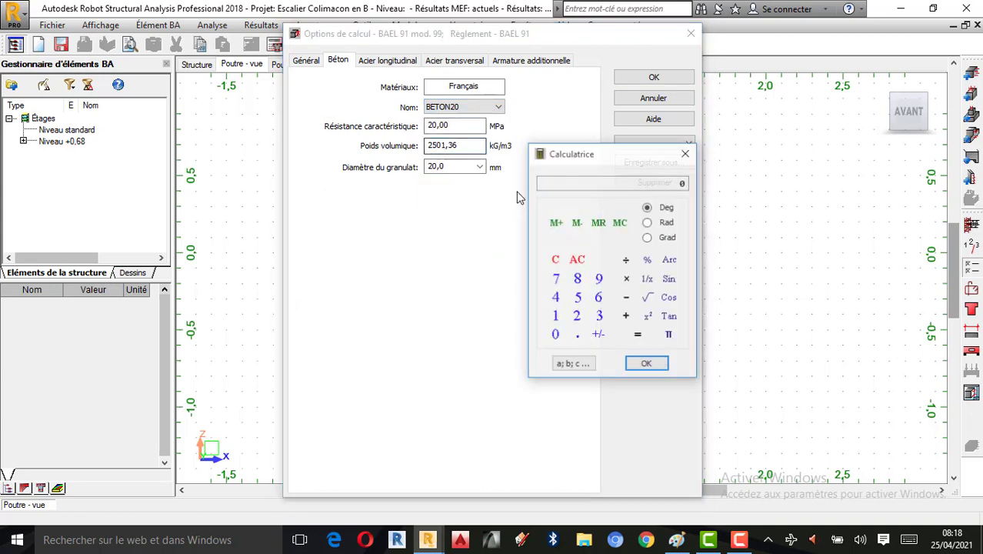
click(579, 313)
click(578, 297)
double_click(555, 334)
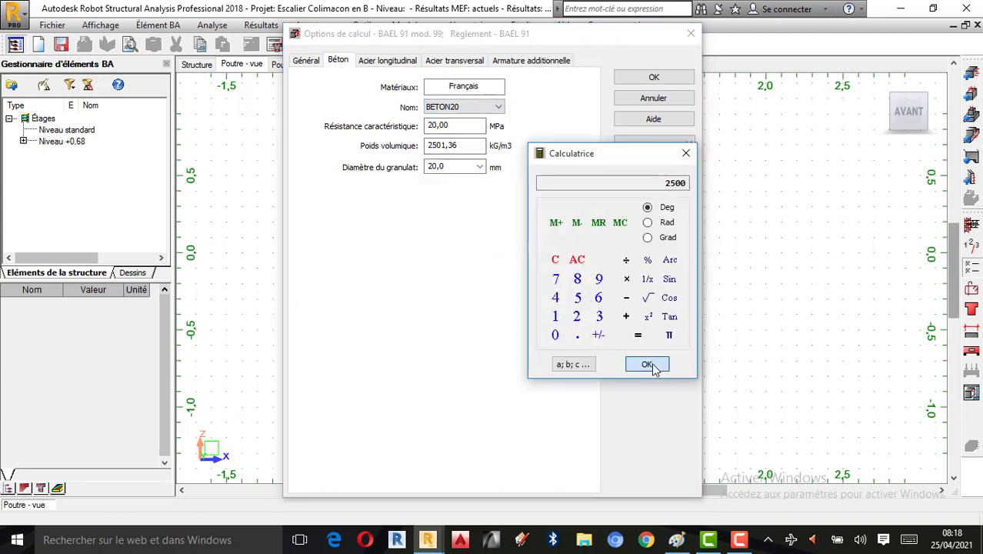
click(648, 364)
click(686, 153)
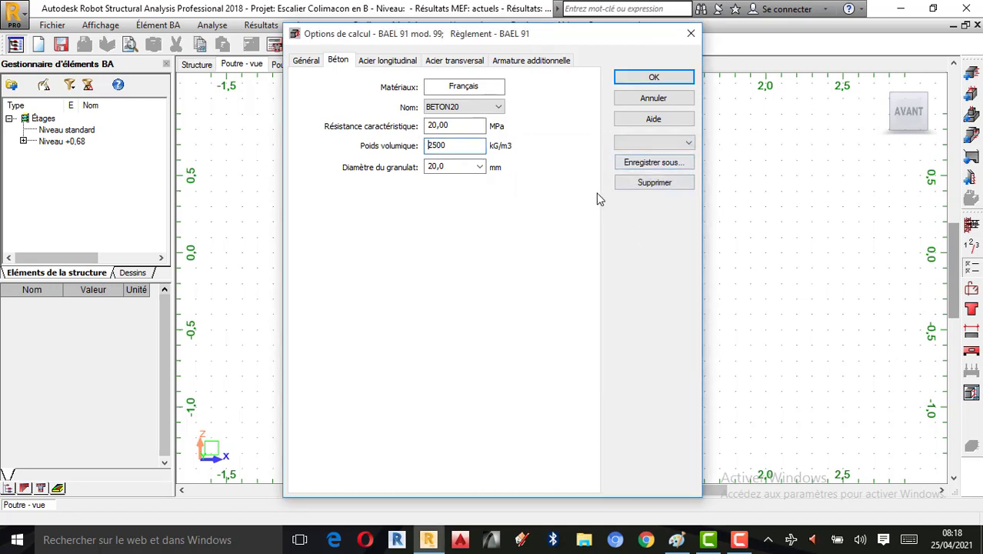
click(480, 166)
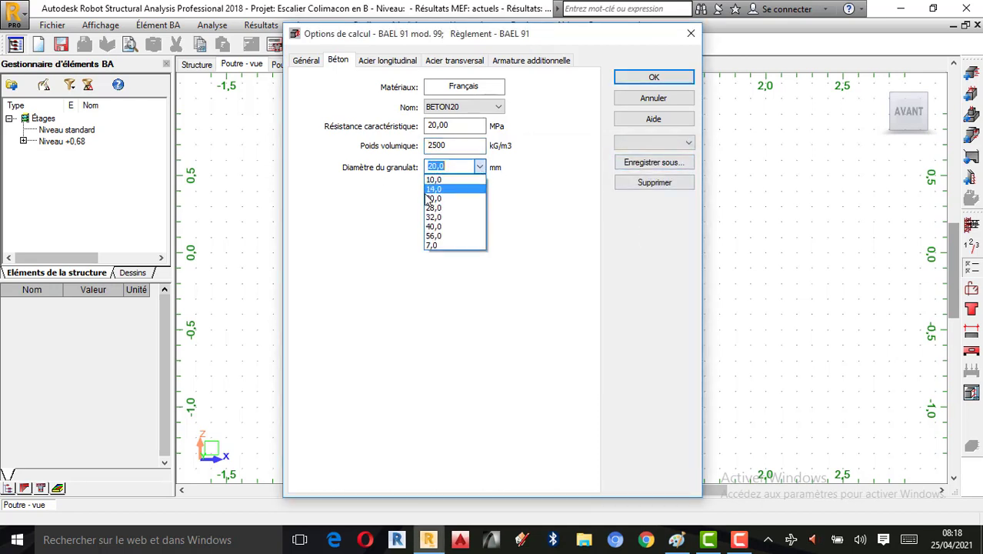
click(436, 183)
Set the longitudinal steel class to HA 400 and allow only 12 mm bars
click(385, 65)
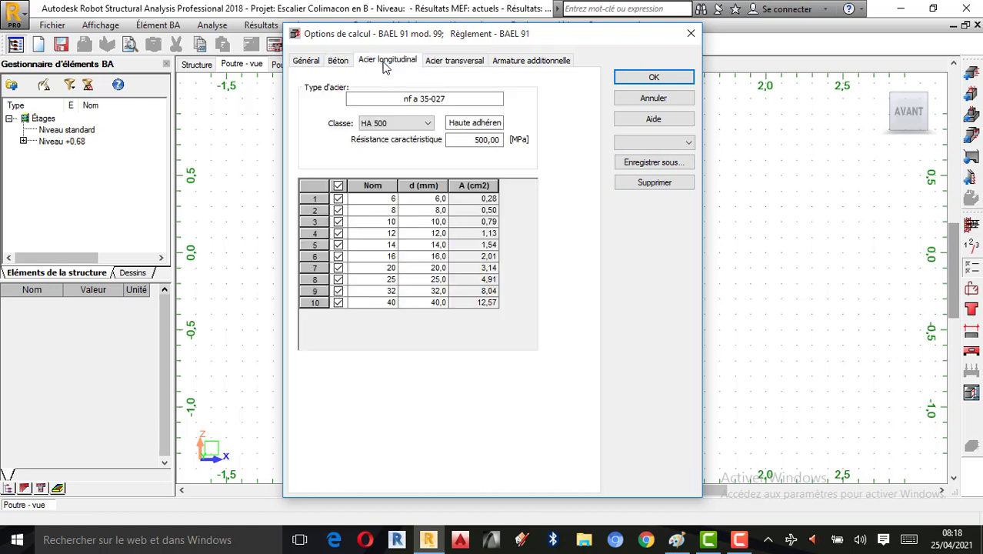
click(400, 124)
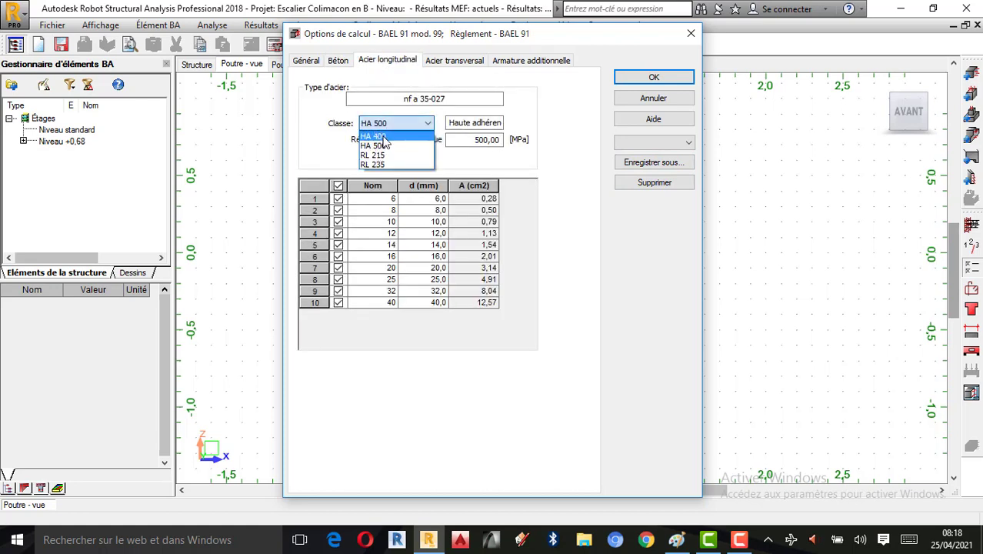
click(377, 137)
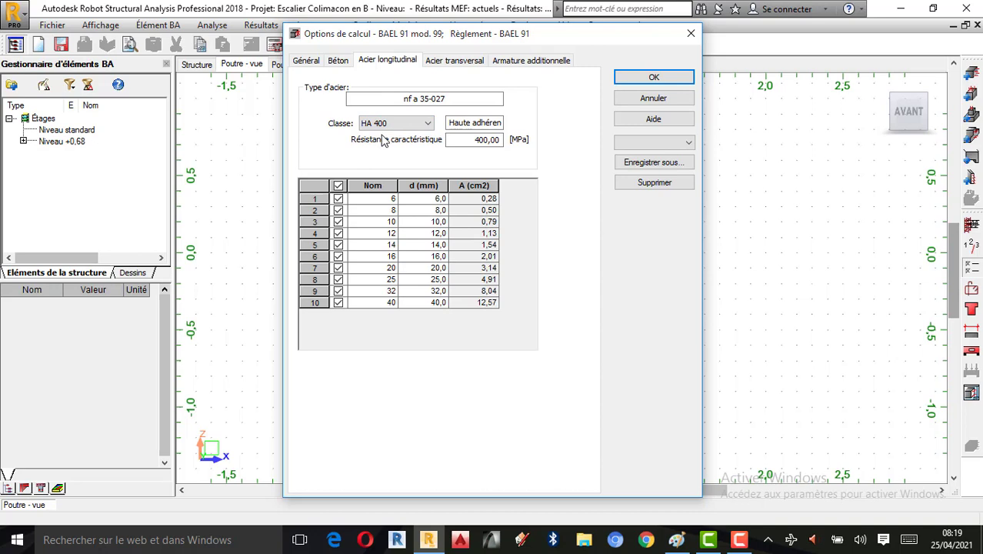
click(339, 185)
click(339, 234)
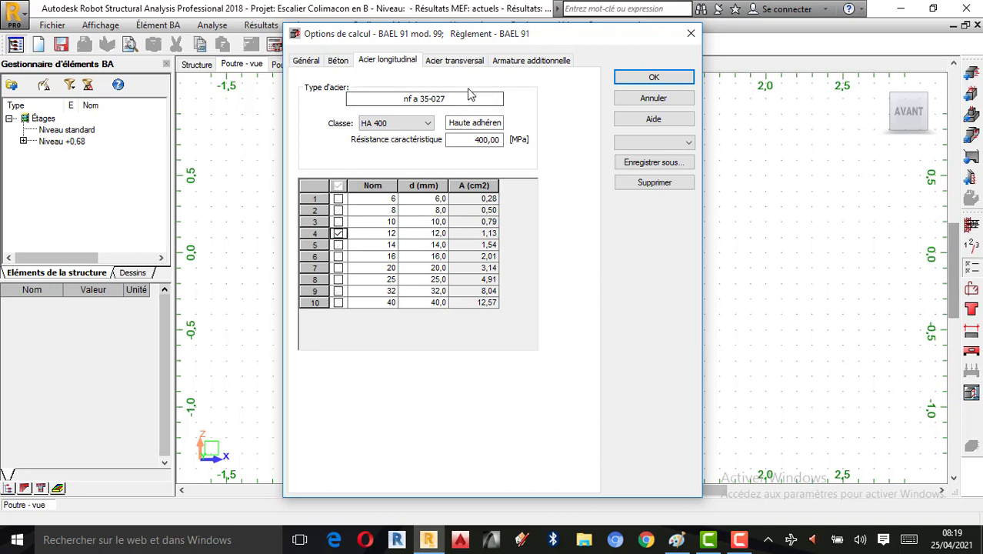
Set the transverse steel class to HA 400 and allow only 6 mm bars
click(454, 60)
click(389, 123)
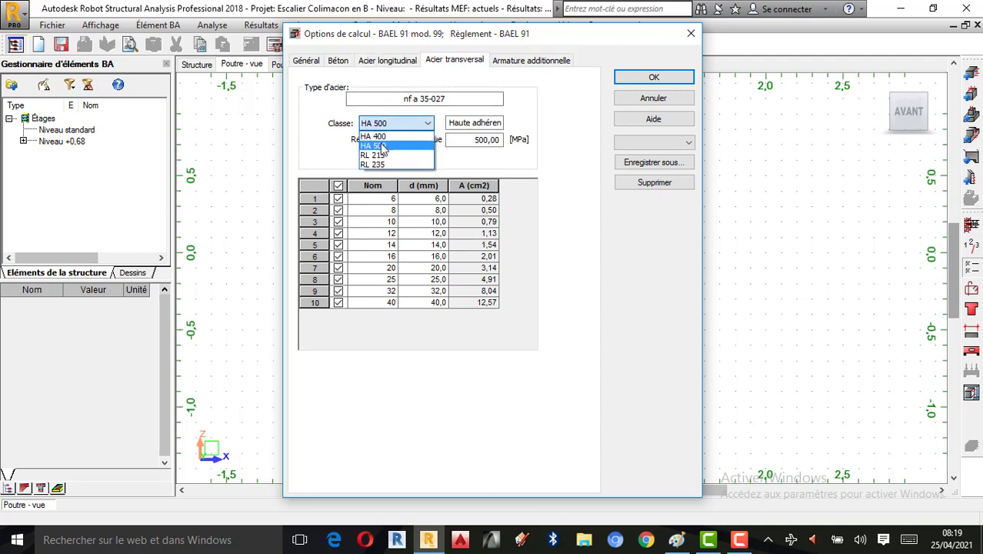
click(375, 136)
click(339, 186)
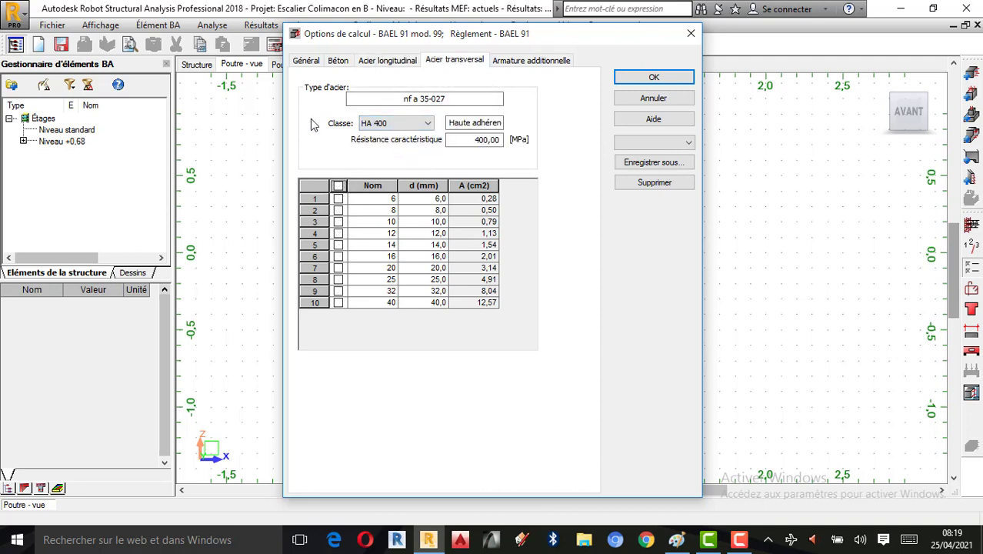
click(338, 199)
Set the additional reinforcement to class HA 400 with only 12 mm bars, and apply the calculation options
click(530, 61)
click(385, 123)
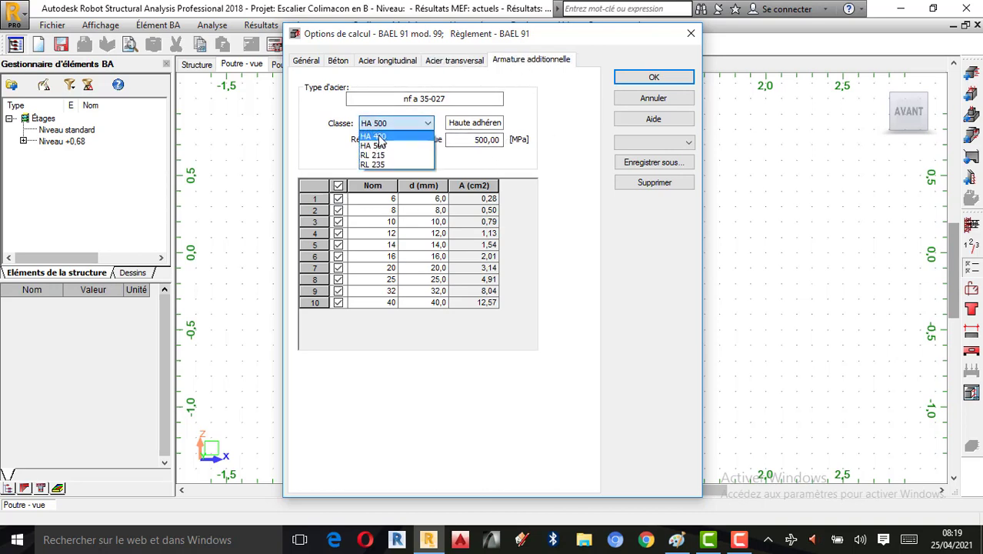
click(380, 137)
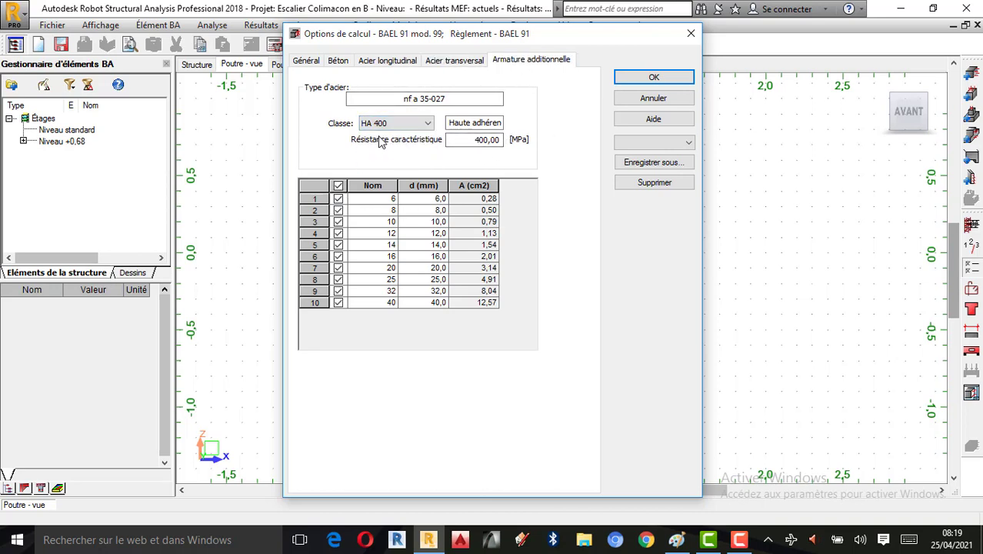
click(339, 186)
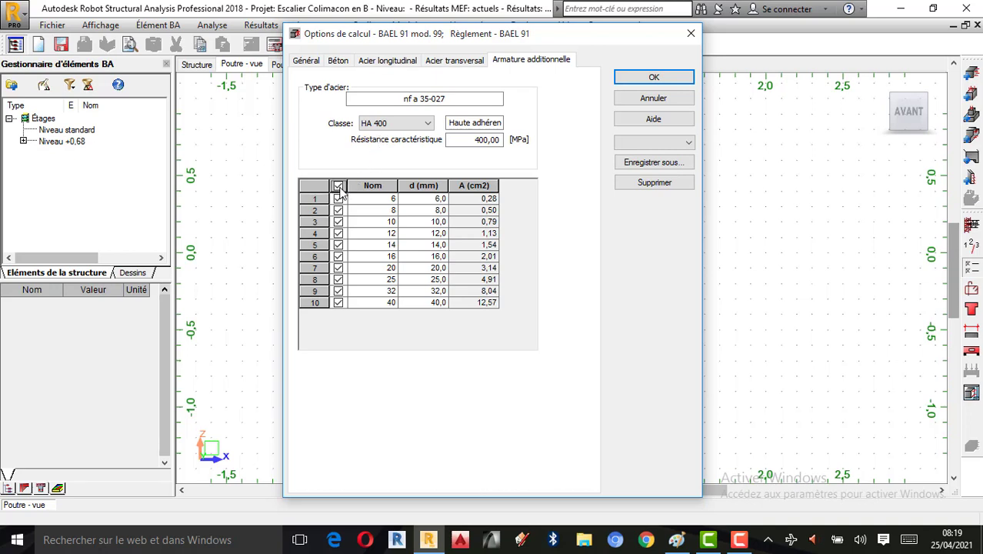
click(339, 233)
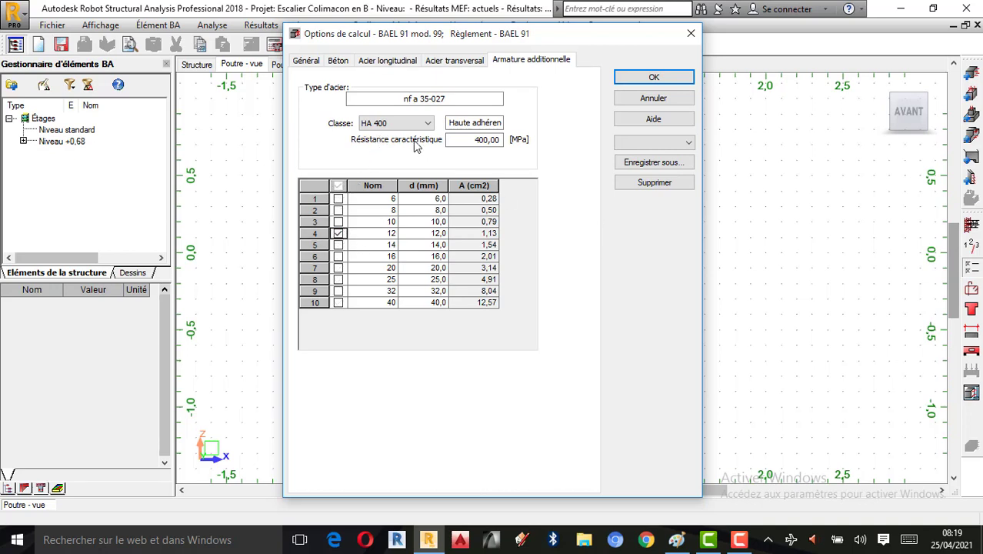
click(661, 77)
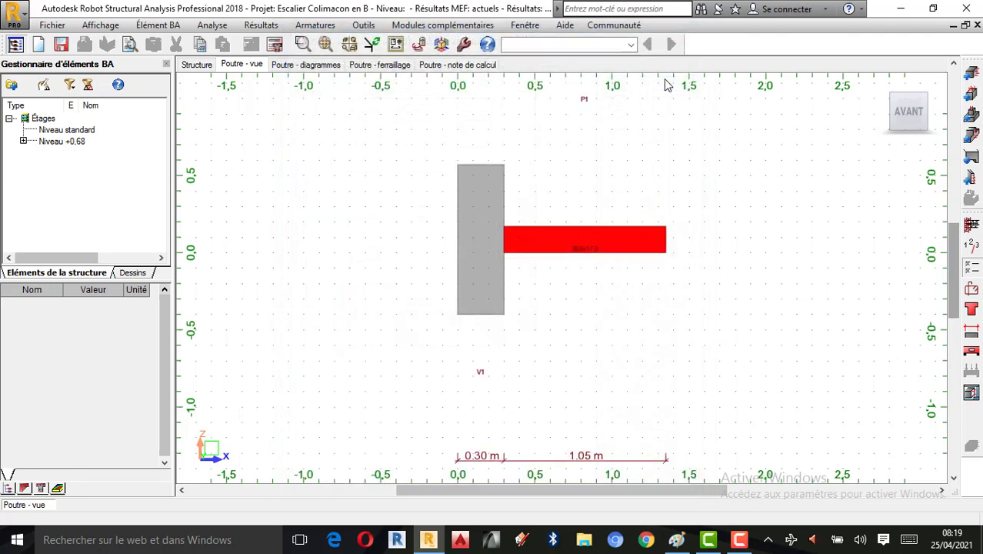
In the reinforcement arrangement settings, keep reinforcement per span, set Reprise de bétonnage to Oui, and accept the bottom-bar anchorage settings
click(972, 291)
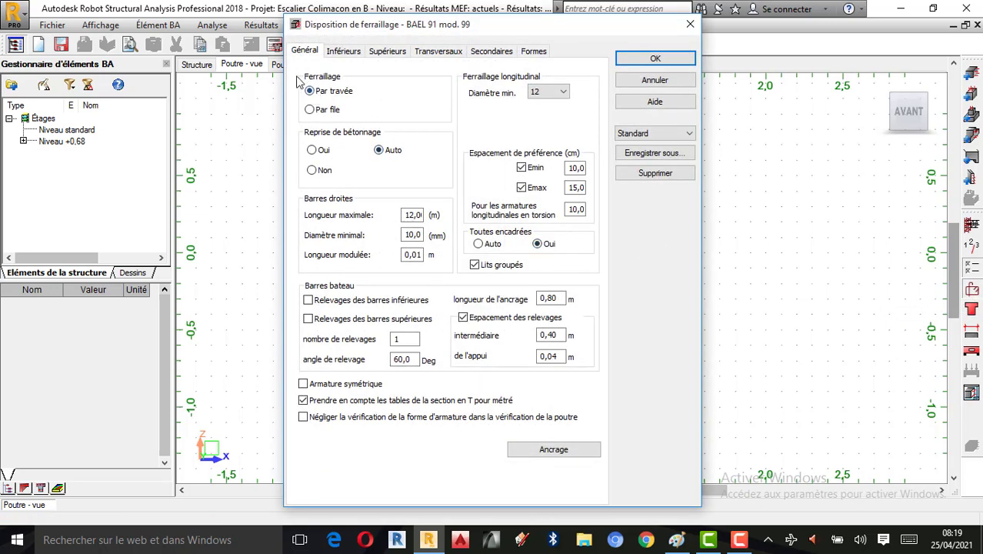
click(311, 112)
click(313, 151)
click(554, 452)
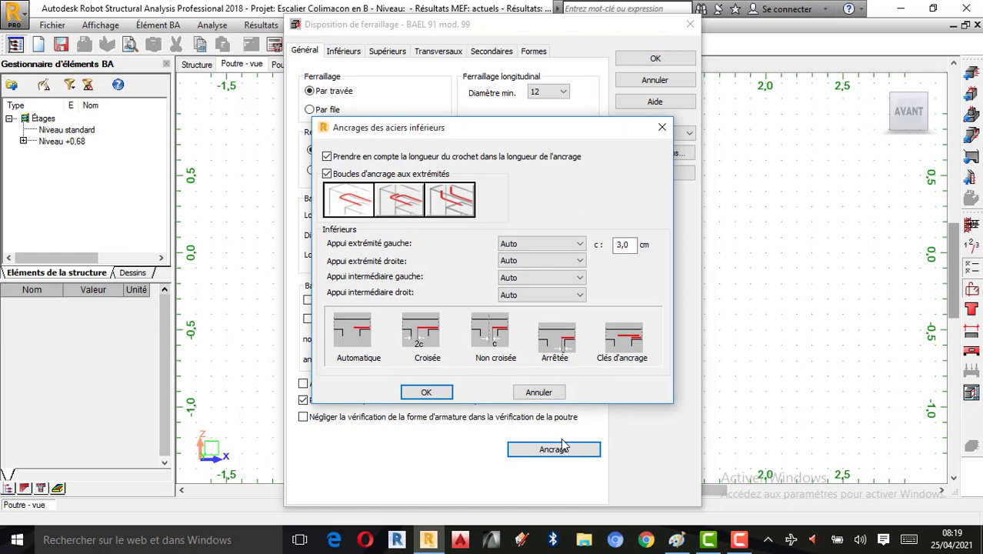
click(427, 392)
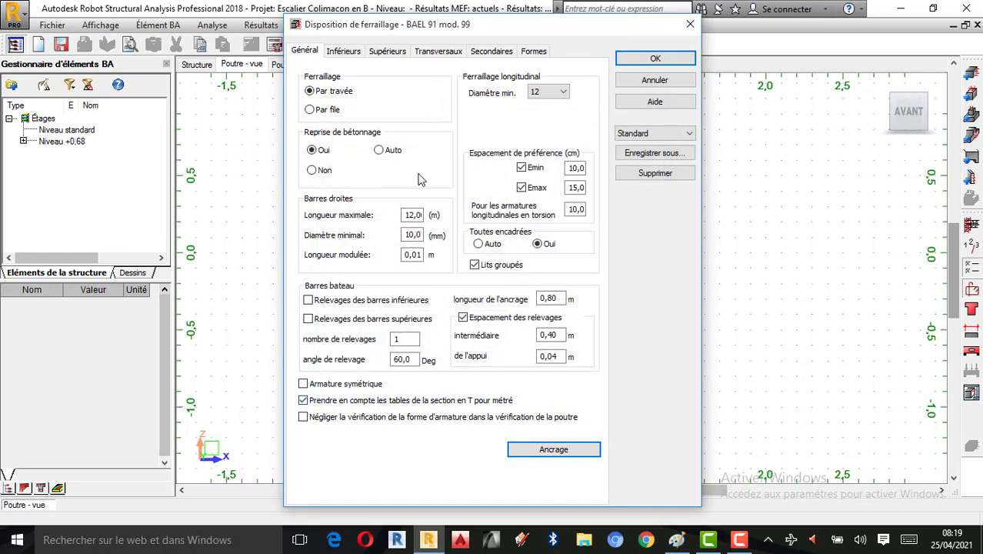
Set the maximum number of bar layers (N max) to 2 for both the bottom and the top reinforcement
click(538, 93)
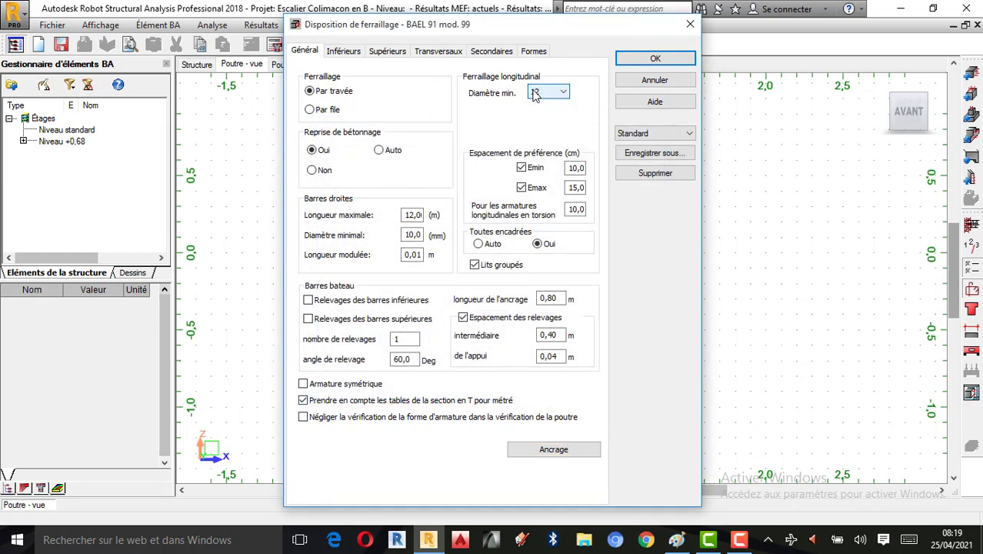
click(354, 56)
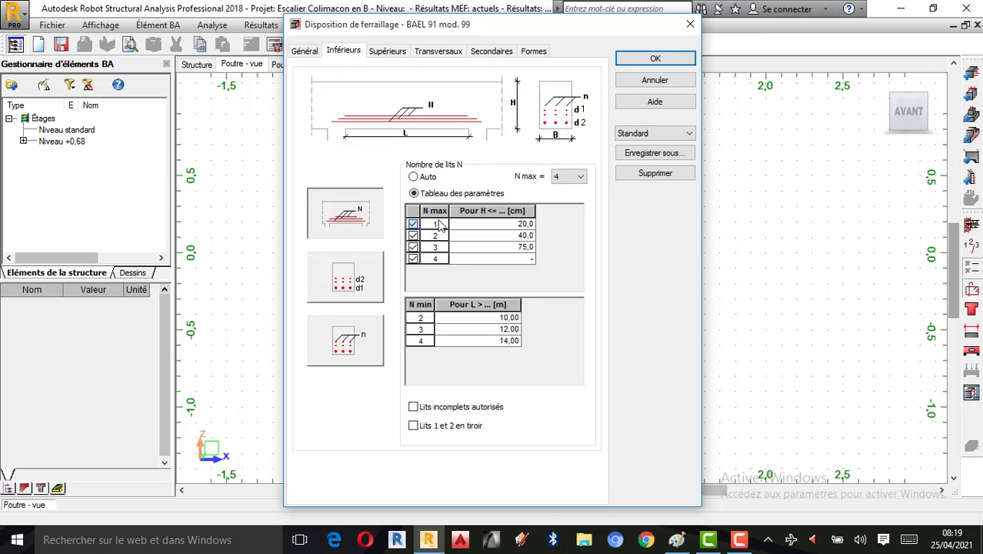
click(574, 177)
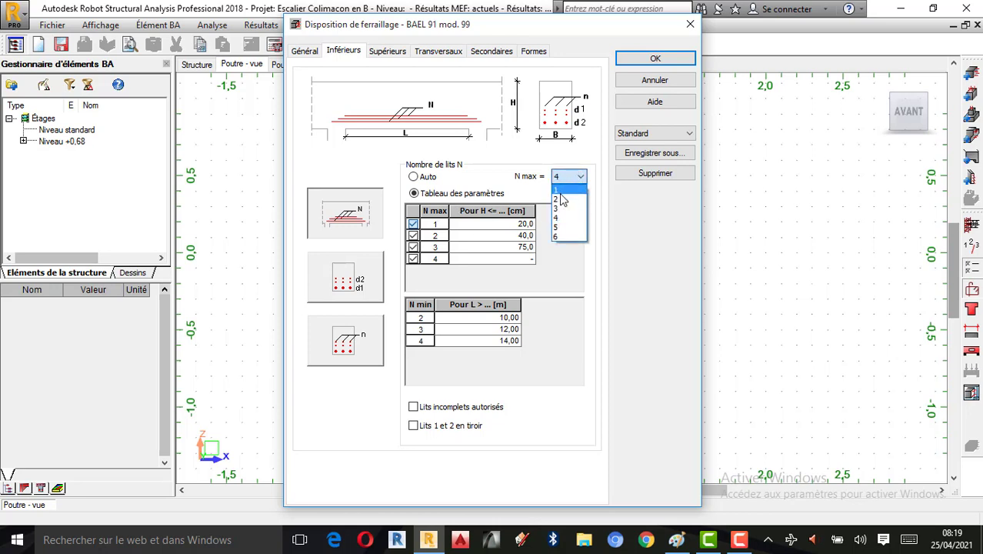
click(561, 200)
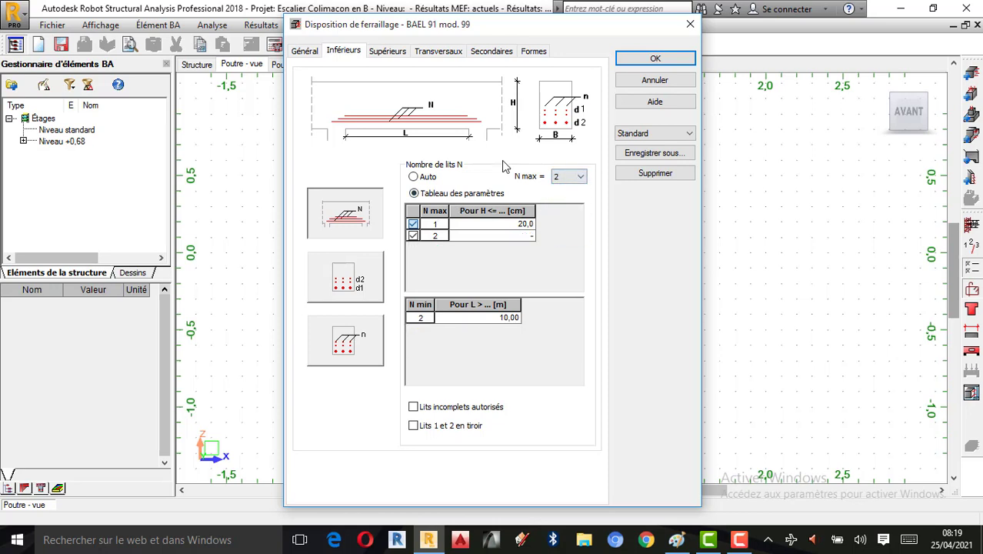
click(390, 53)
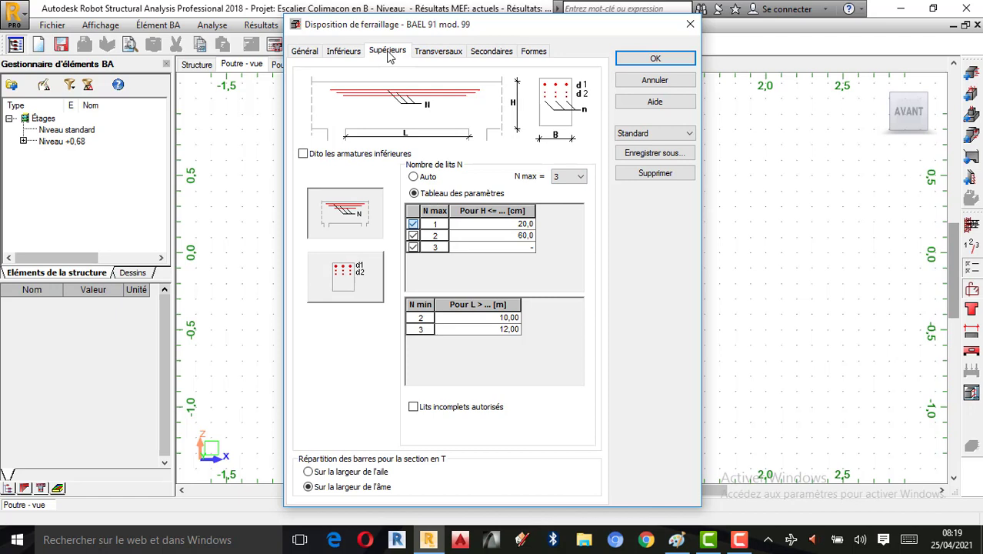
click(582, 178)
click(561, 200)
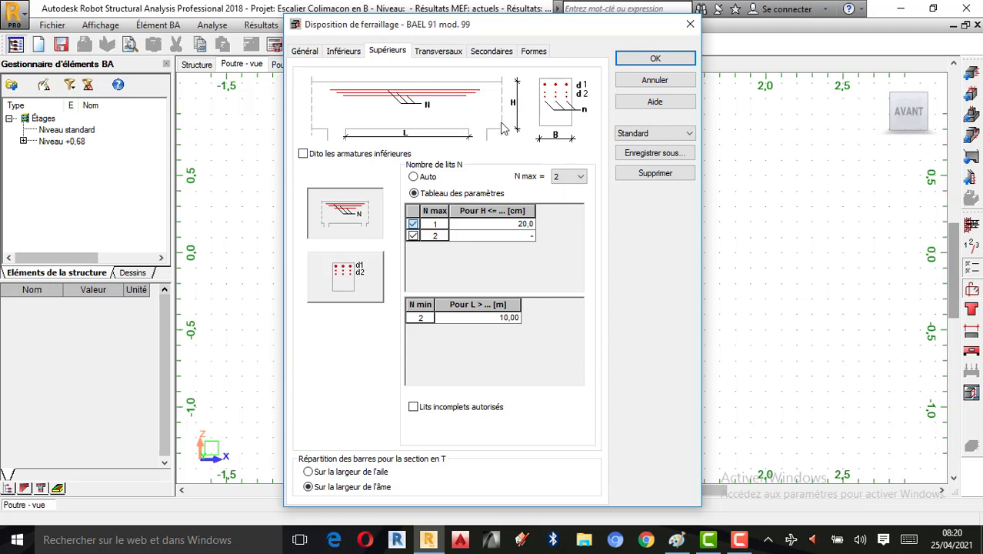
Choose the simple closed stirrup for the transverse reinforcement and enable support reinforcement for reinforced-concrete supports with b >= 0,30 m
click(441, 52)
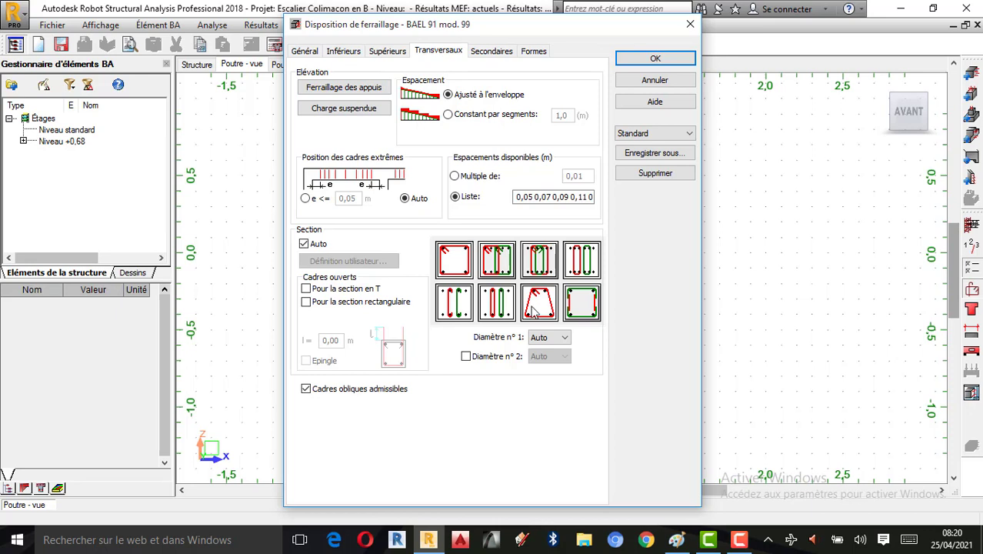
click(461, 265)
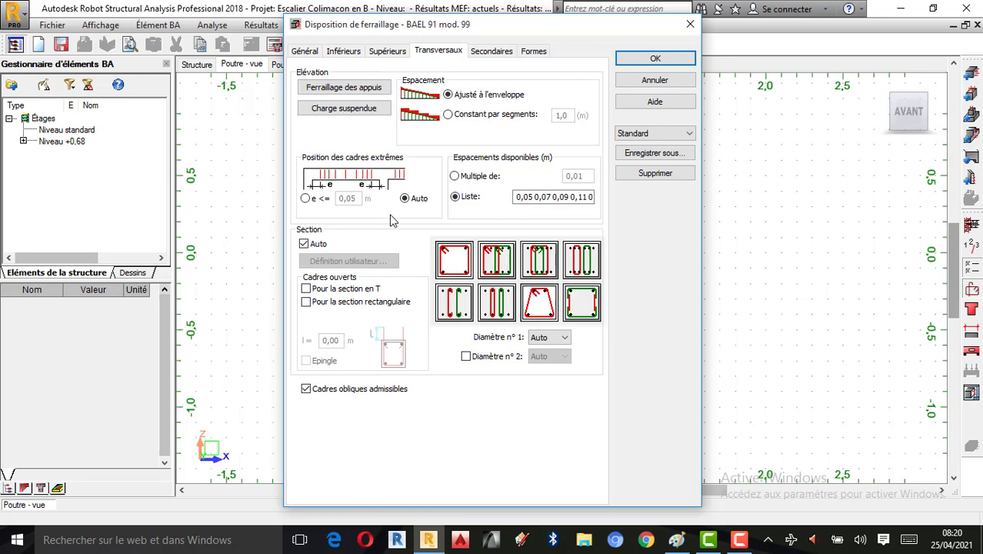
click(344, 90)
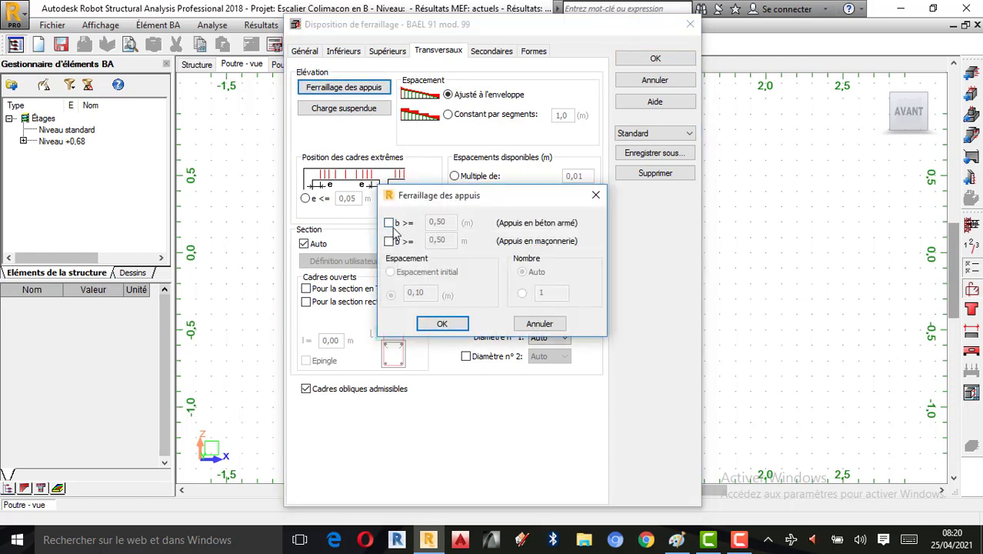
click(388, 223)
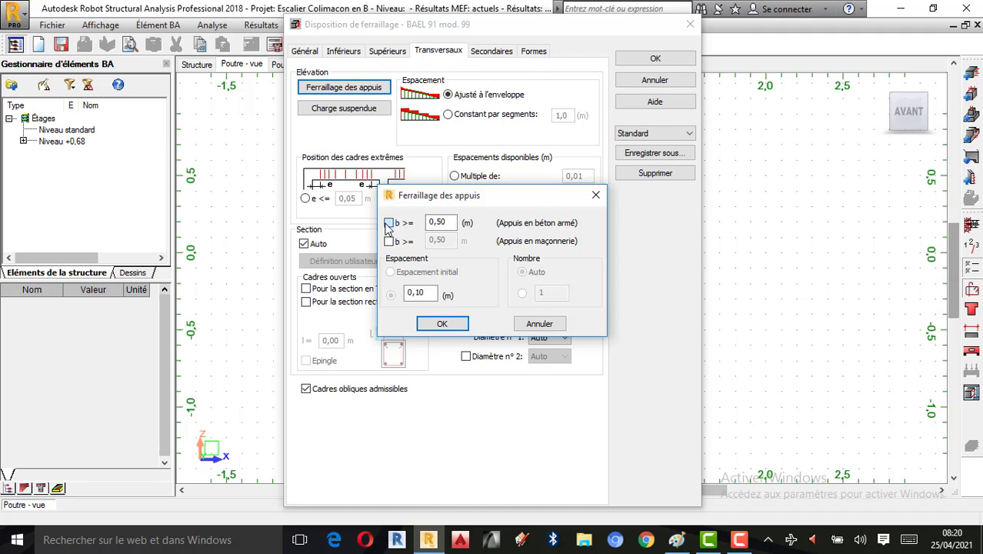
click(447, 222)
double_click(450, 223)
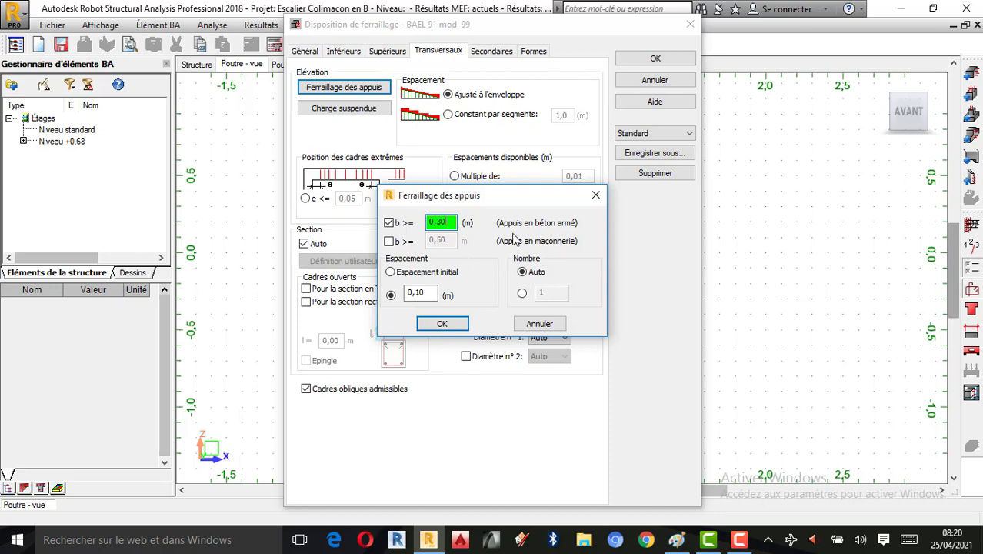
click(445, 324)
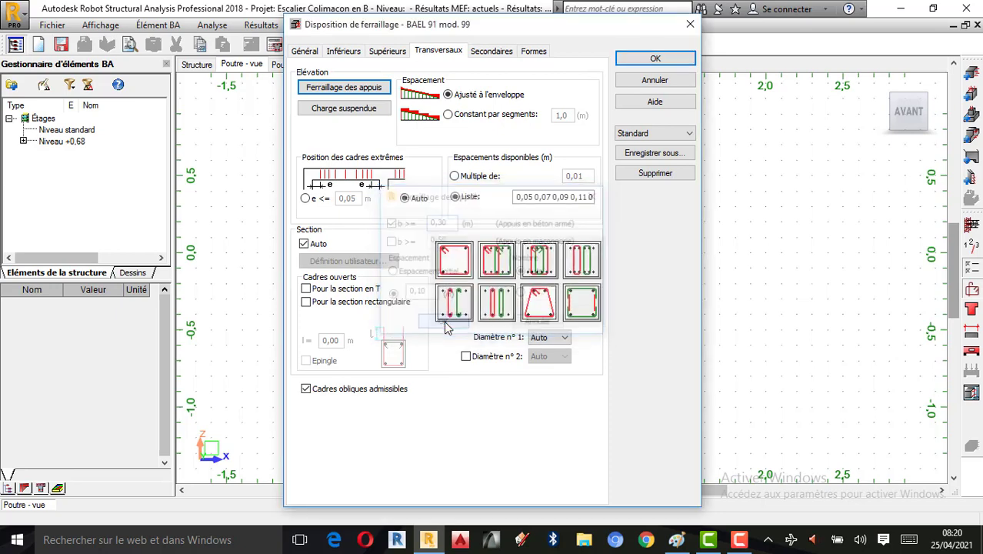
click(350, 89)
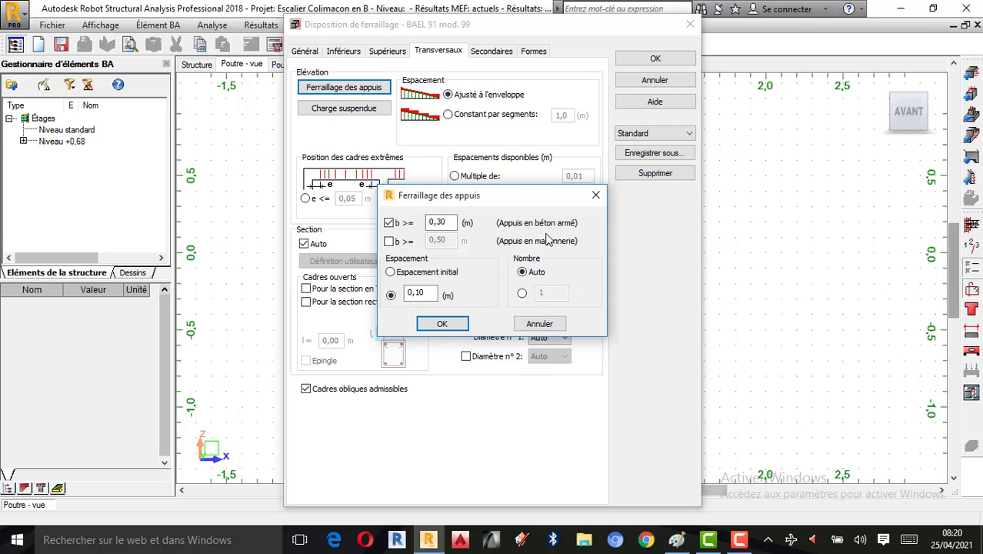
click(444, 324)
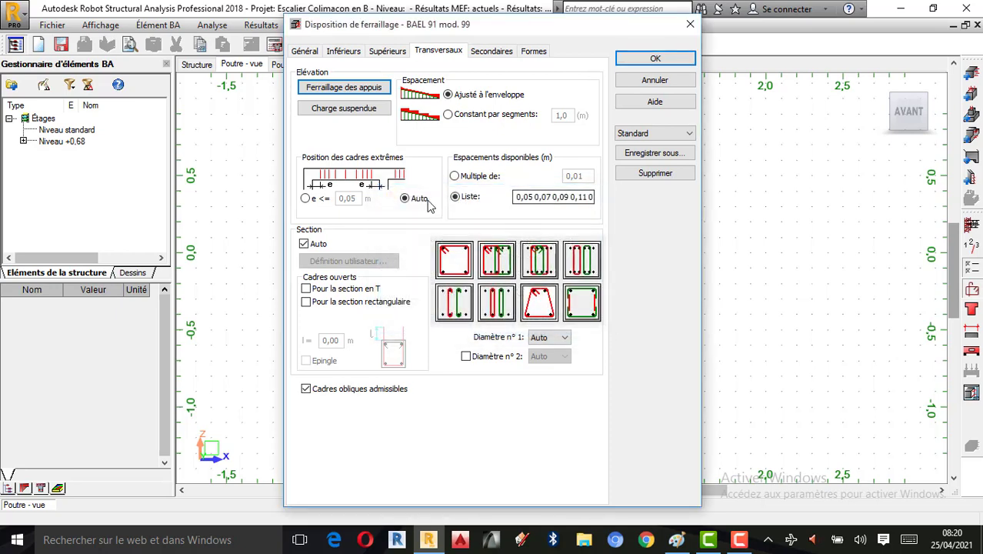
Take the assembly bars into account in the calculations with a 12 mm diameter, and enable Epingles contre la poussée au vide
click(486, 54)
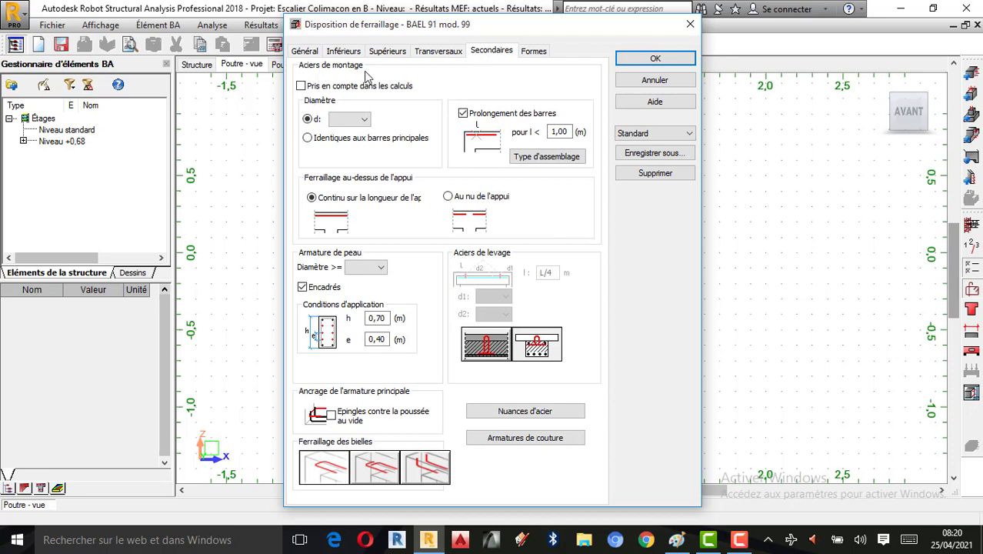
click(301, 86)
click(351, 119)
click(354, 142)
click(332, 408)
Set the minimum skin reinforcement diameter to 6 mm
click(362, 268)
click(366, 290)
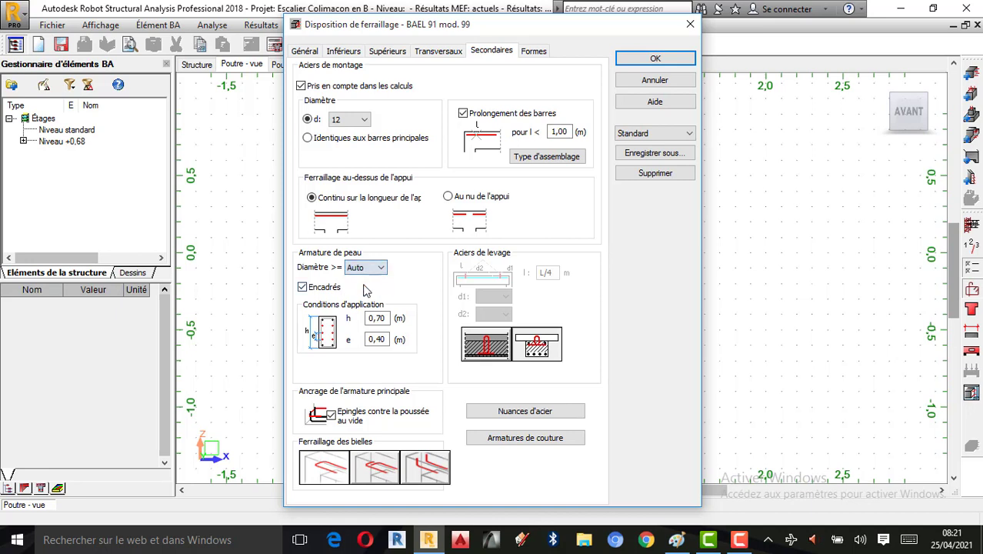
click(366, 267)
click(370, 289)
click(739, 539)
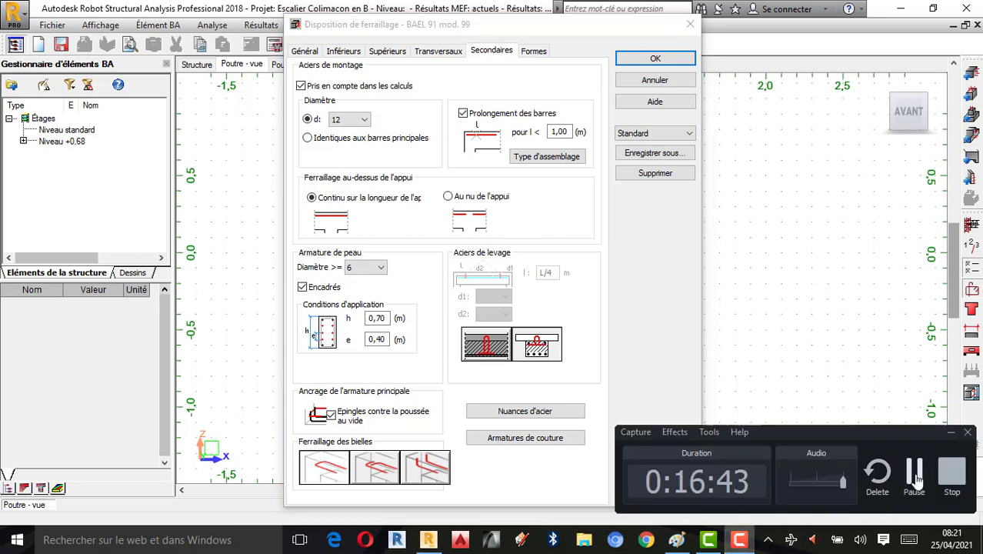
click(916, 476)
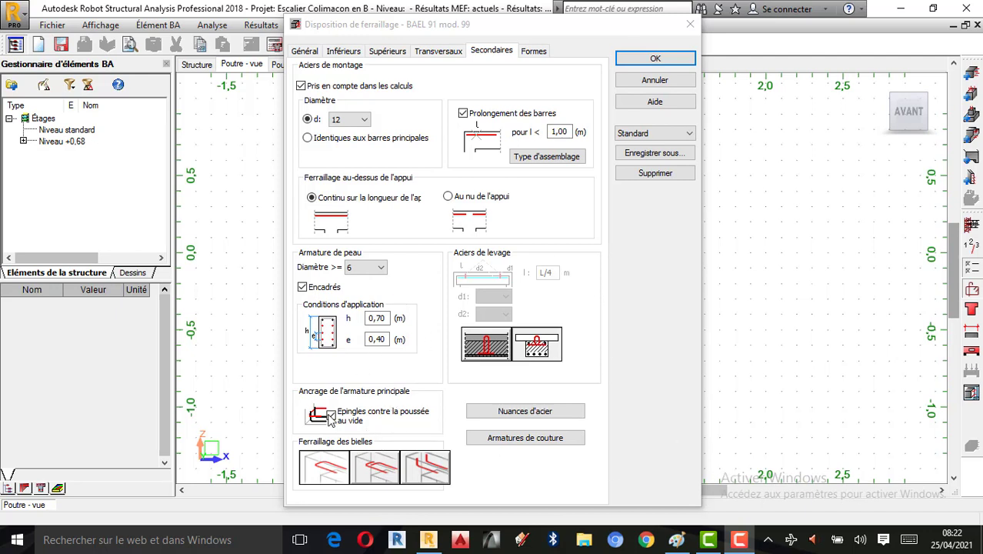
click(739, 540)
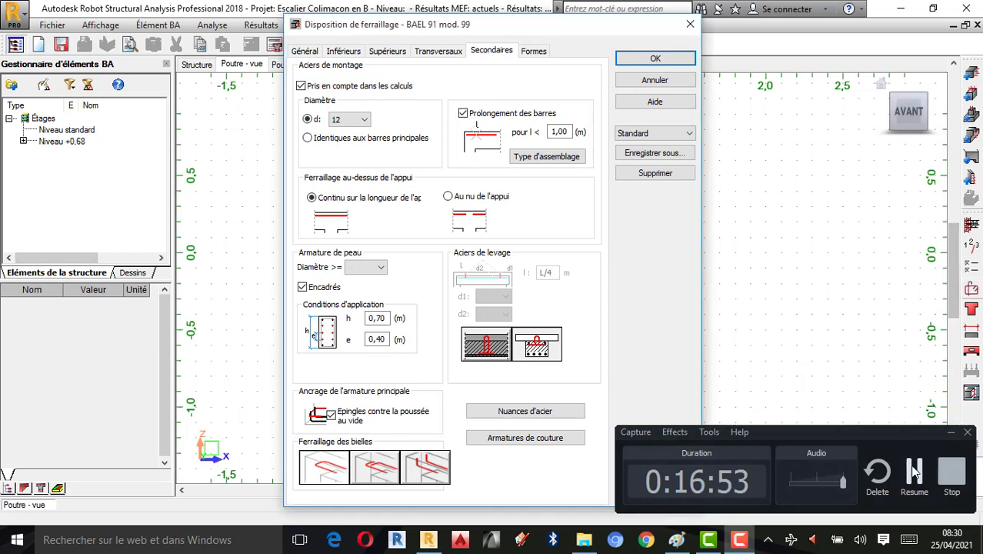
click(915, 470)
Review the steel types of the secondary reinforcement and the Armatures de couture settings
click(548, 413)
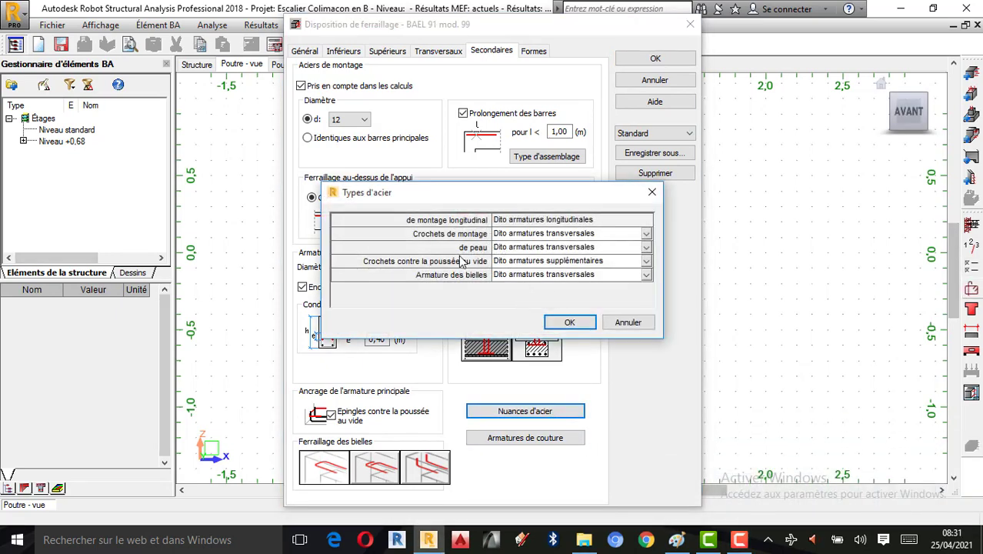
click(570, 323)
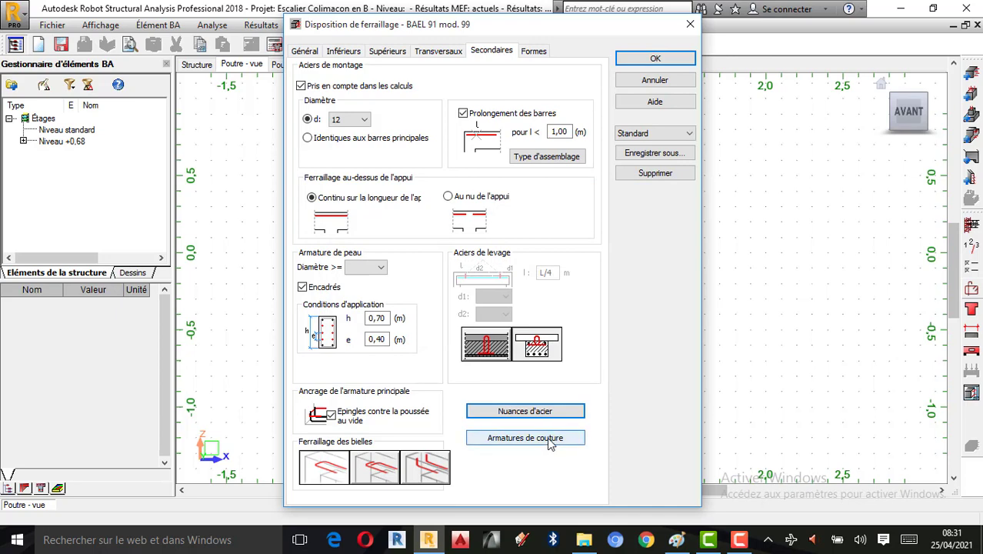
click(551, 443)
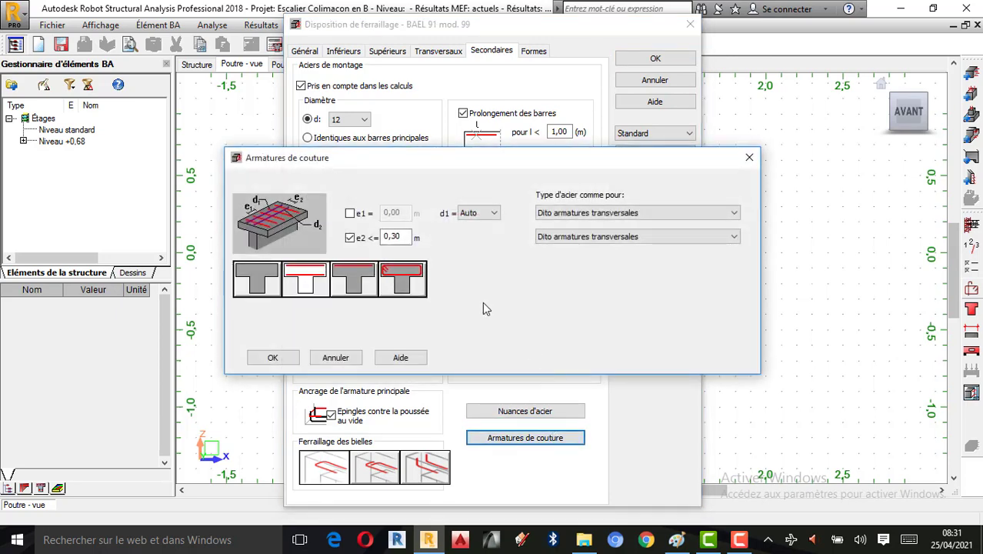
click(743, 160)
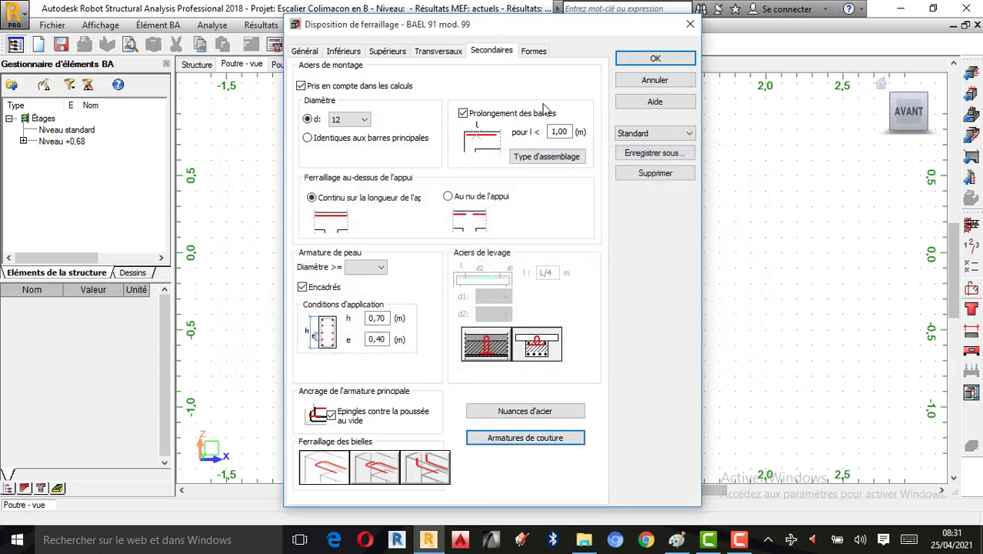
For the bar shapes, disable Crochets seulement si nécessaire, set the minimum base hook length to 5 cm, and apply the reinforcement arrangement
click(535, 52)
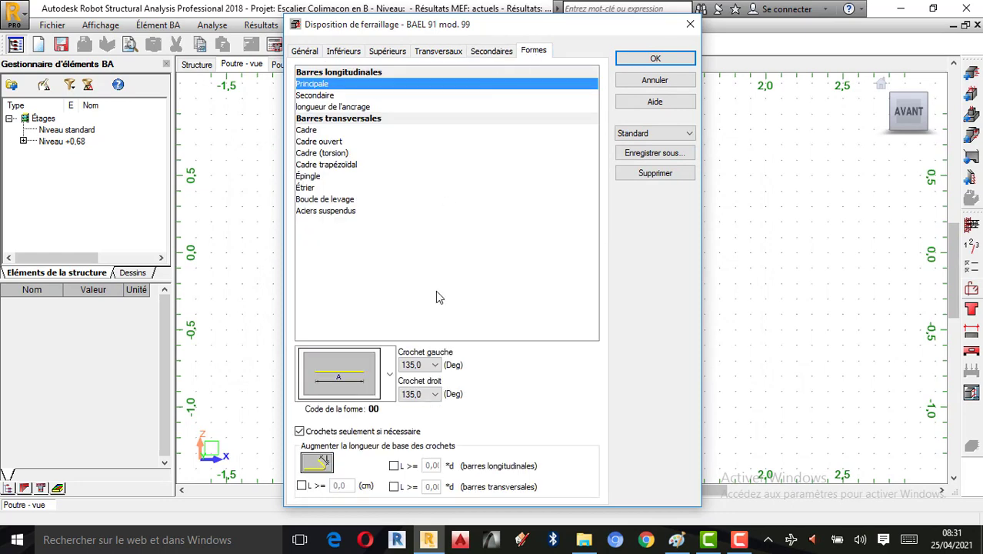
click(435, 367)
click(435, 367)
click(299, 431)
click(302, 486)
double_click(341, 485)
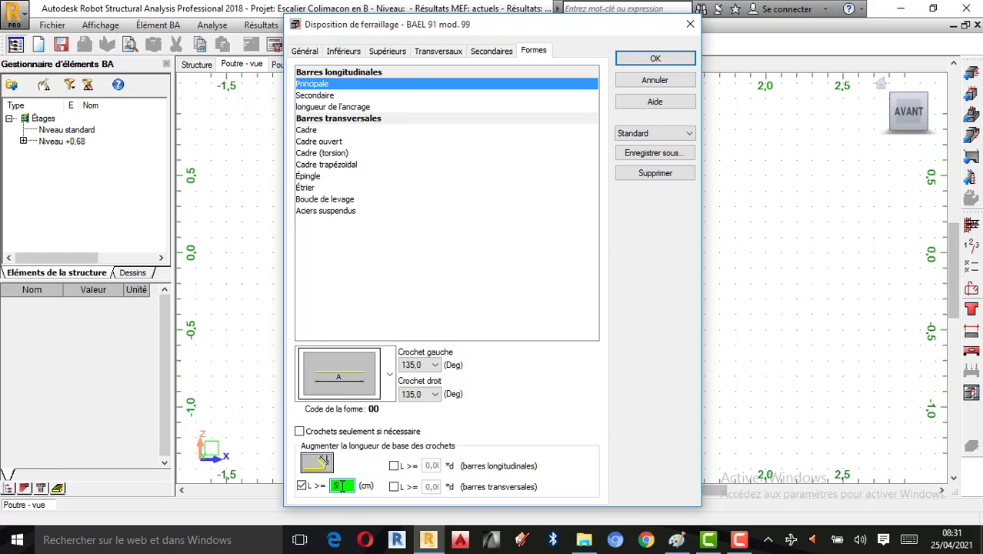
click(655, 59)
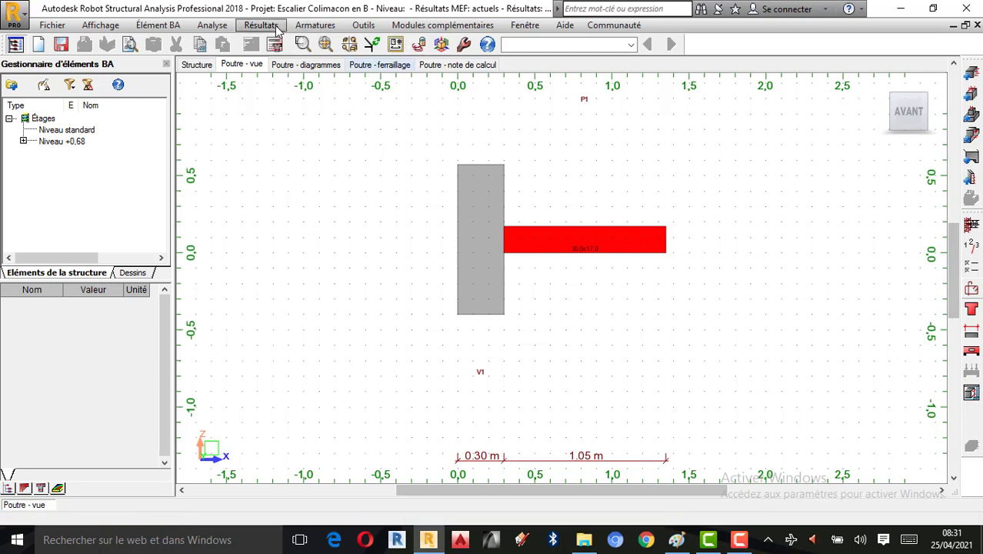
Open the reinforcement description settings in the beam's drawing parameters
click(308, 27)
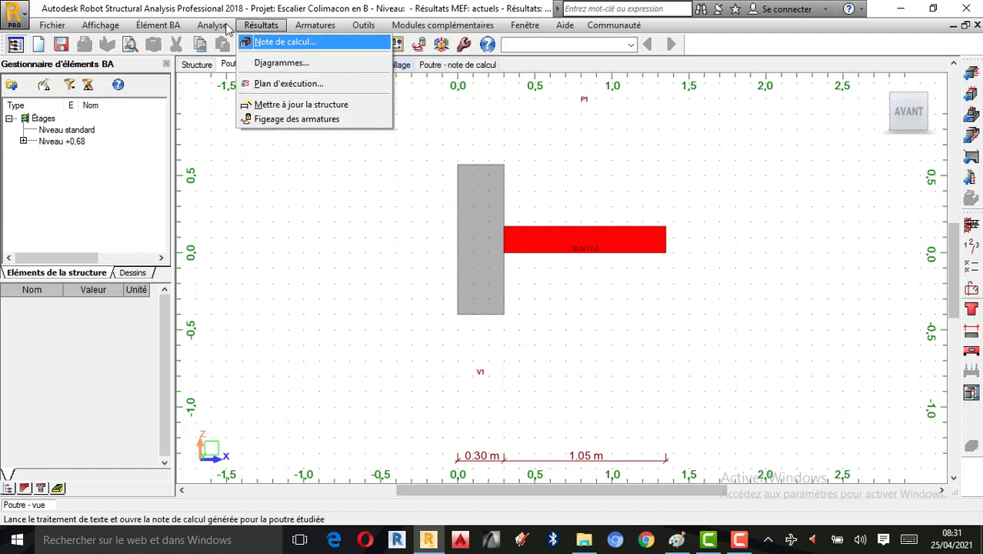
mouse_move(213, 27)
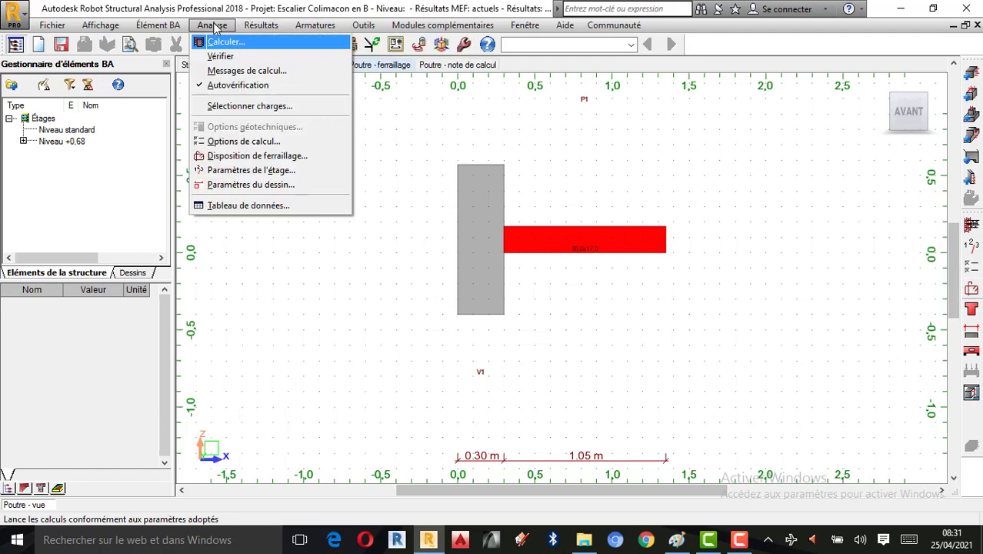
click(254, 184)
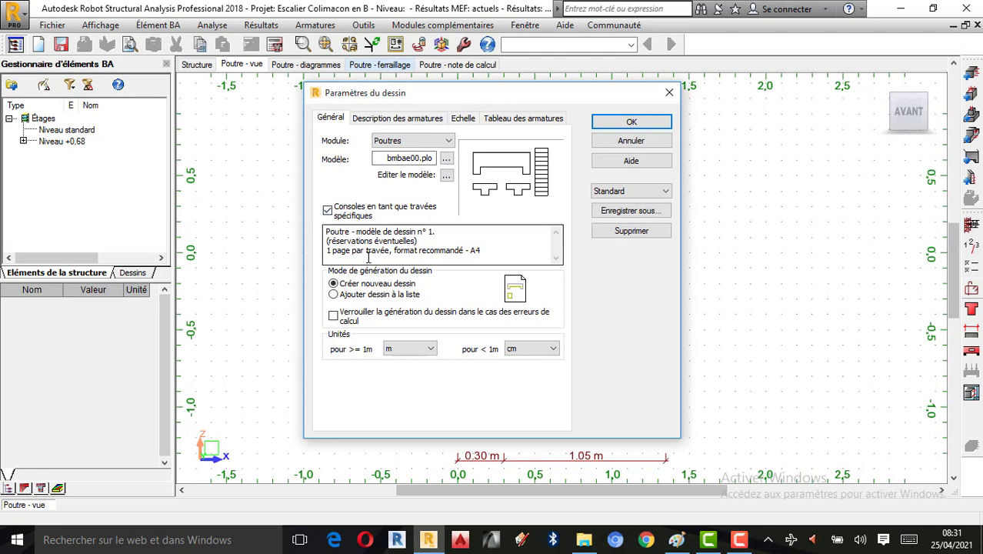
click(375, 118)
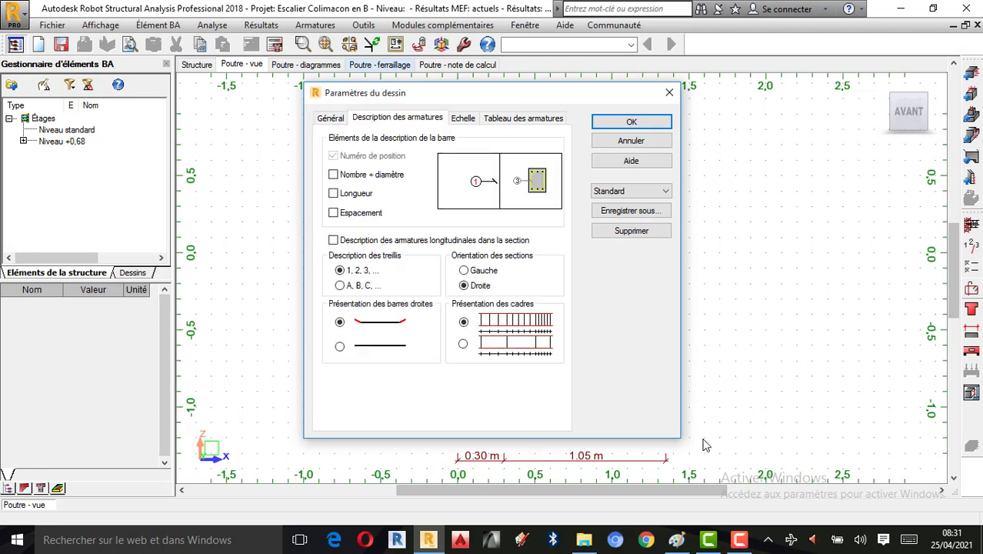
click(738, 540)
click(908, 476)
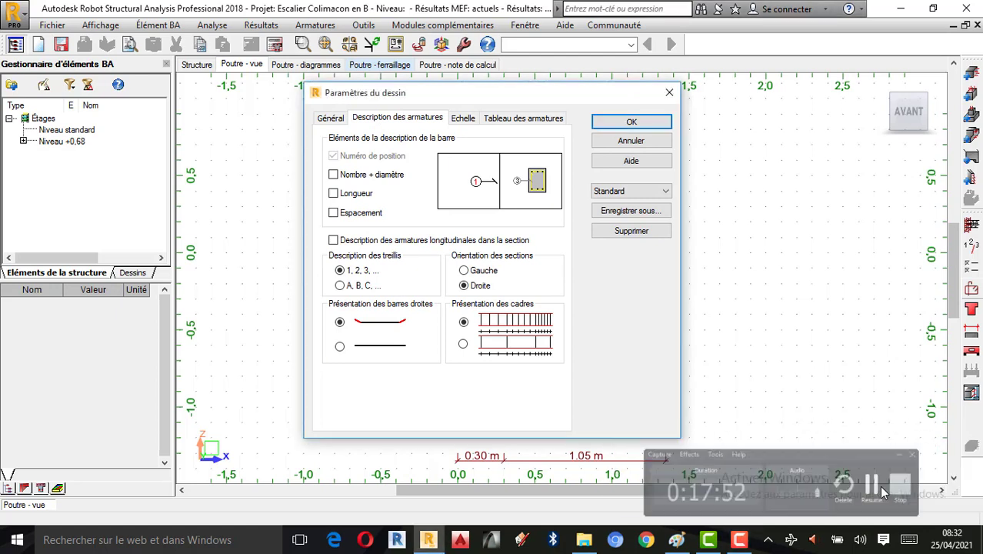
Include Nombre + diamètre, Longueur, Espacement and the longitudinal reinforcement description in the section, and open the drawing's scale settings
click(334, 175)
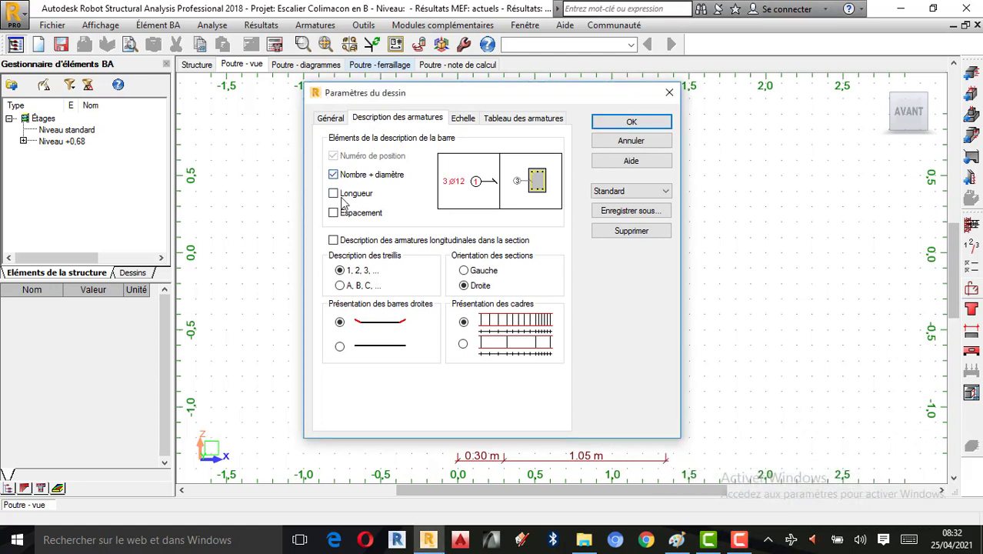
click(334, 194)
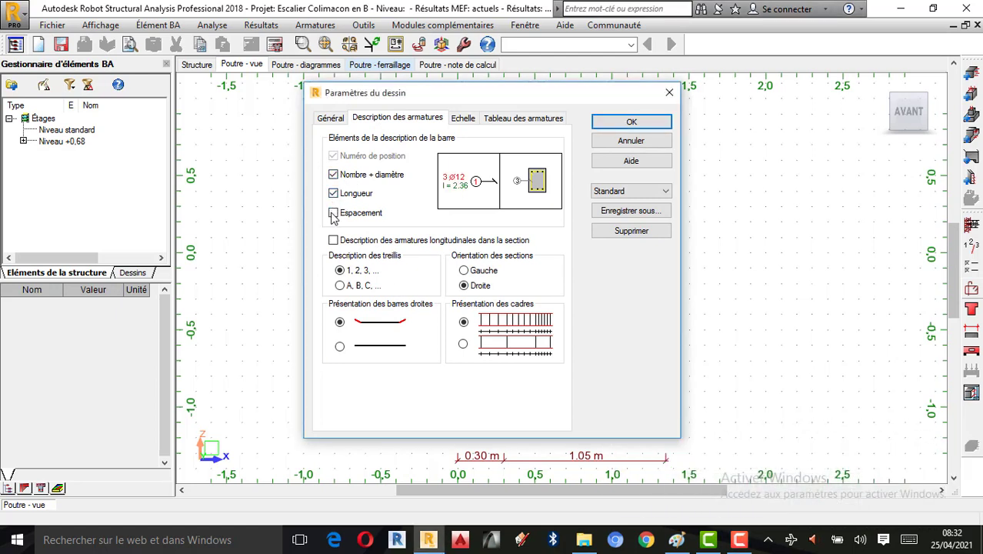
click(333, 213)
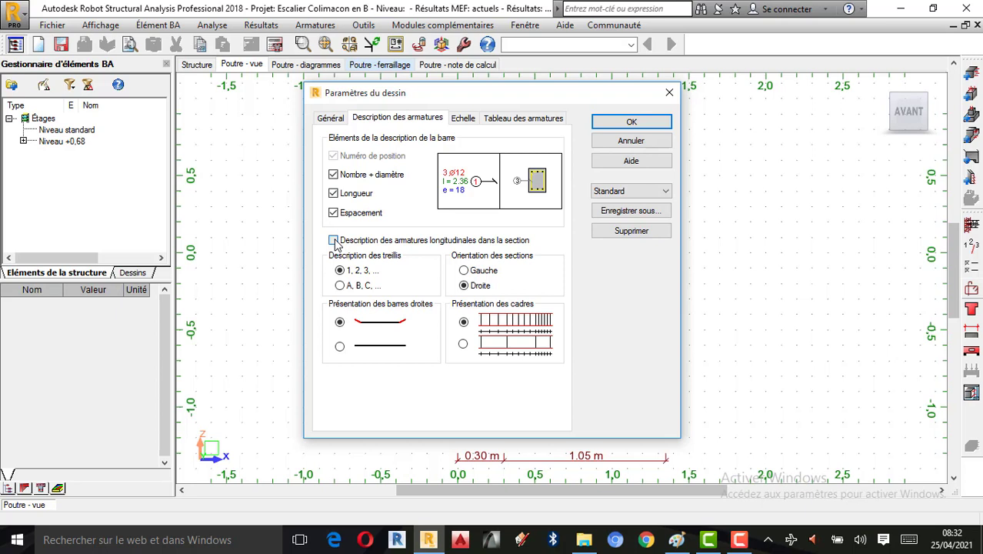
click(334, 241)
click(465, 120)
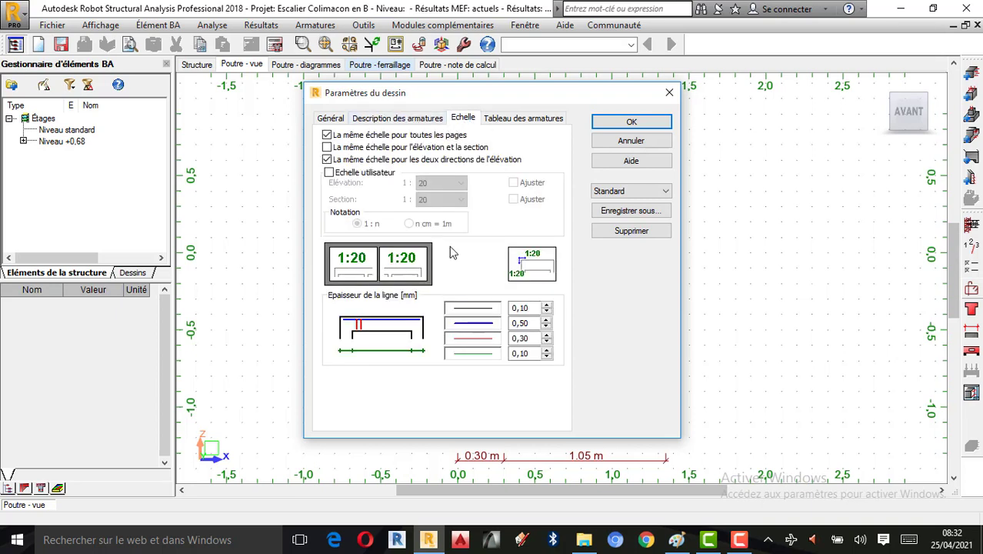
Review the reinforcement table options in the drawing parameters and apply the settings to the beam
click(511, 120)
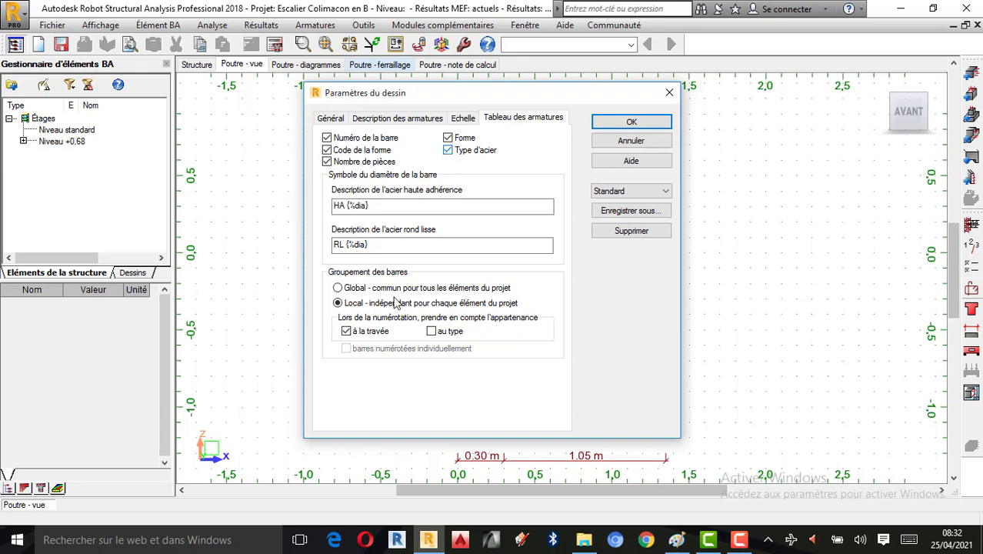
click(629, 123)
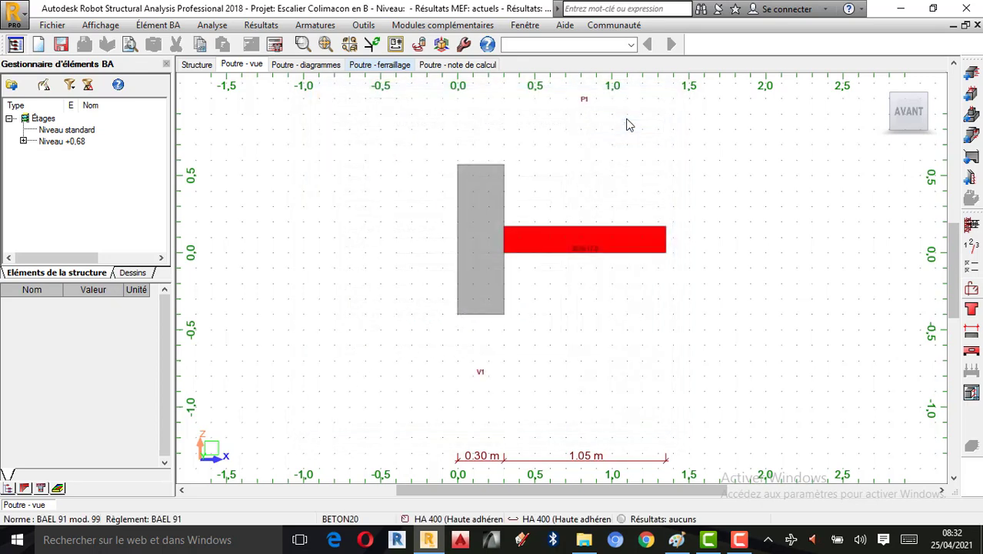
scroll(583, 150, up, 1)
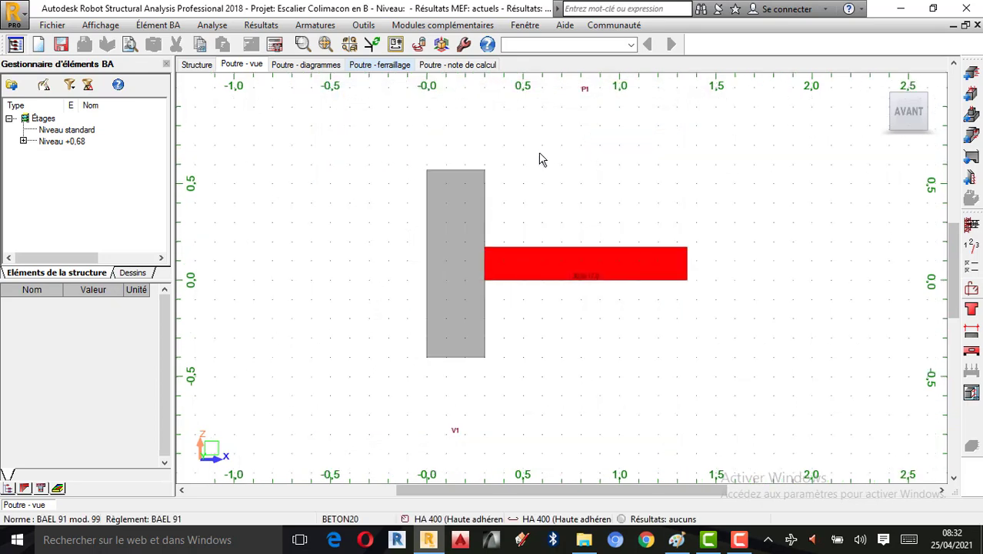
scroll(541, 160, up, 1)
scroll(539, 159, down, 1)
scroll(541, 163, down, 1)
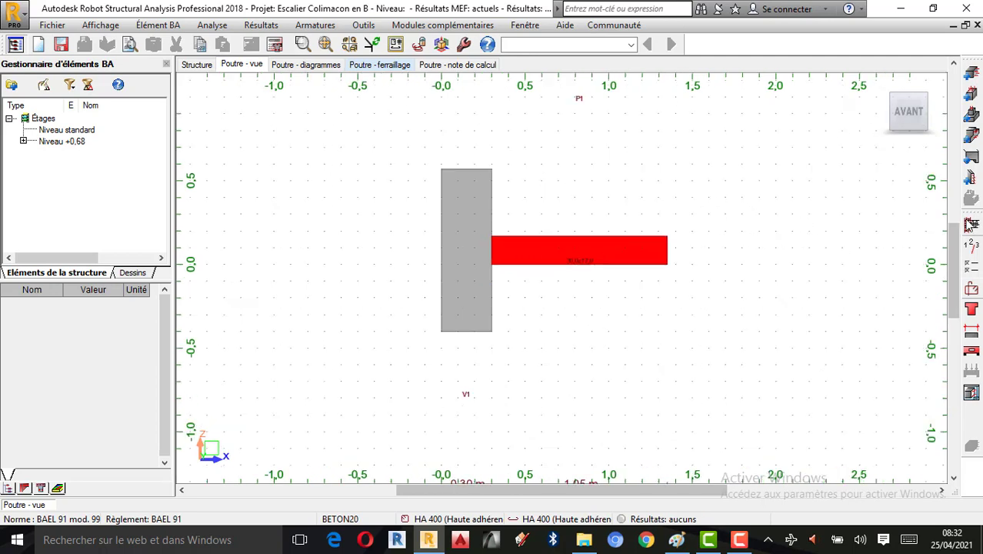
Open the beam's reinforcement definition and examine the stirrup bar sizes, stirrup types and Armatures de peau options
click(971, 224)
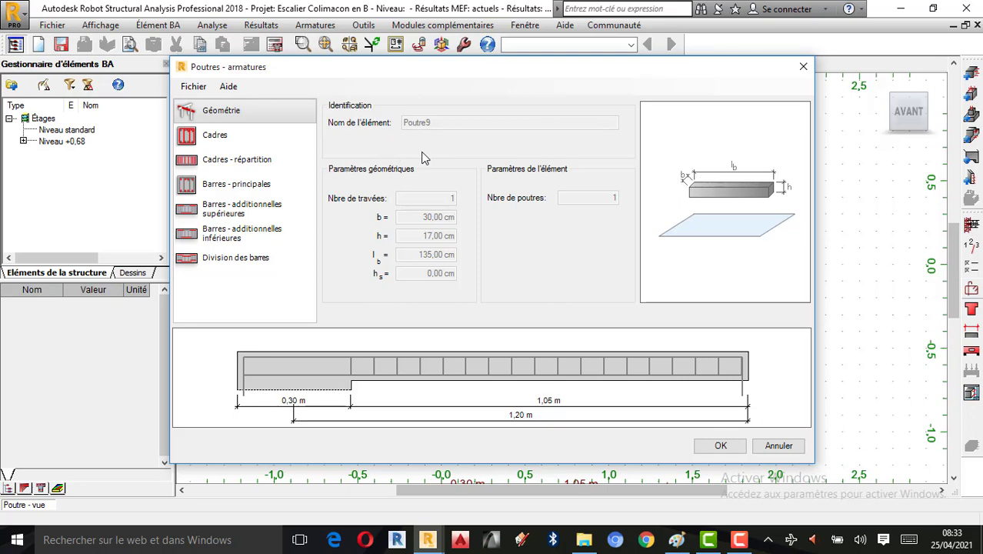
click(253, 137)
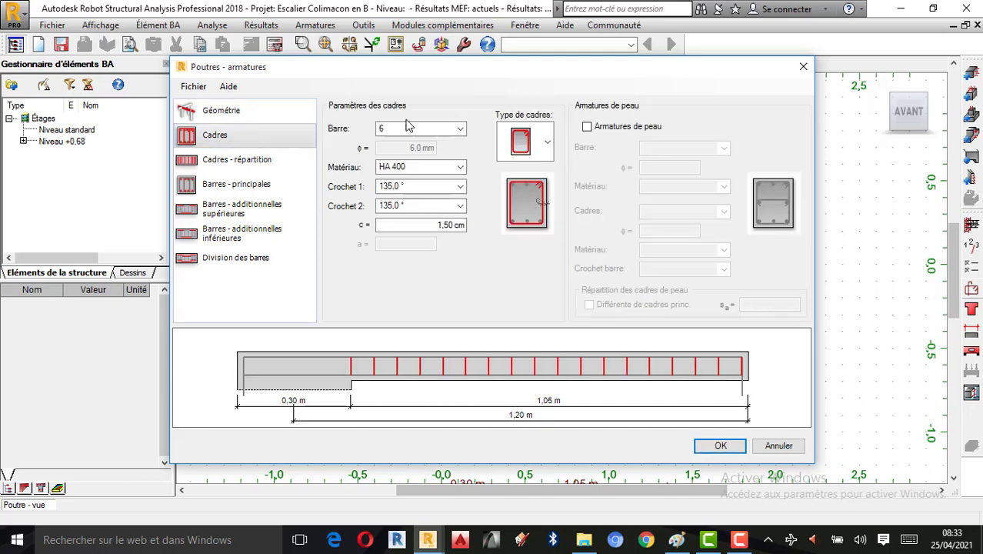
click(461, 130)
click(462, 131)
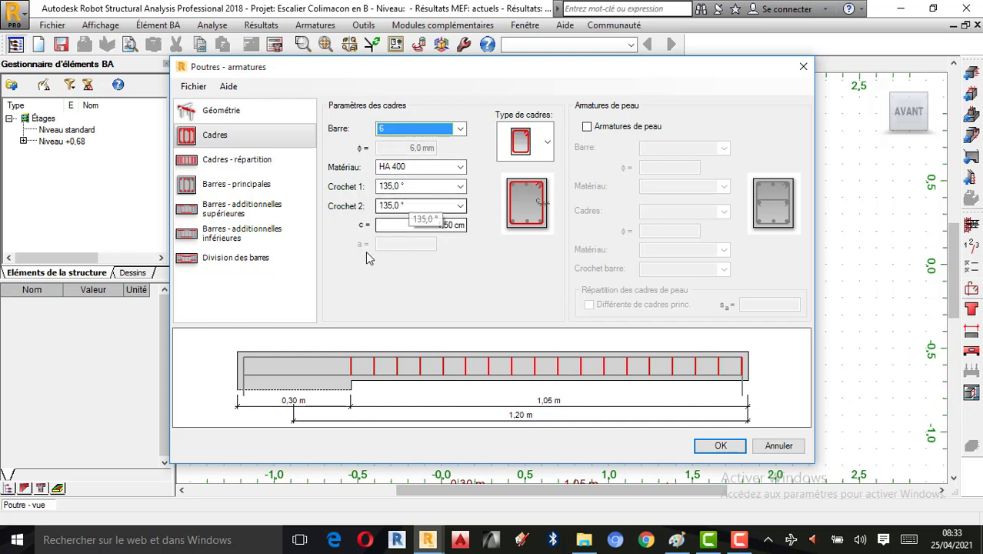
click(547, 141)
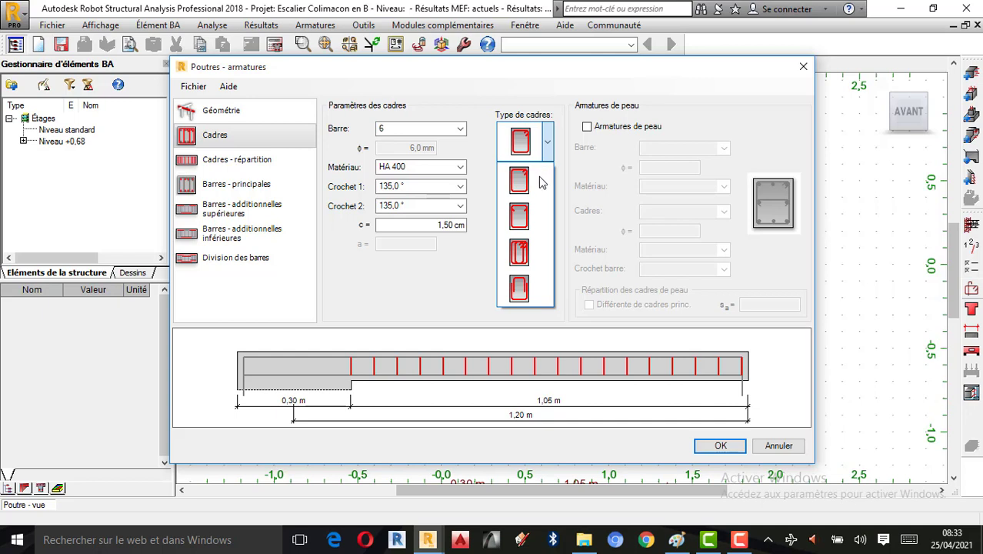
click(514, 146)
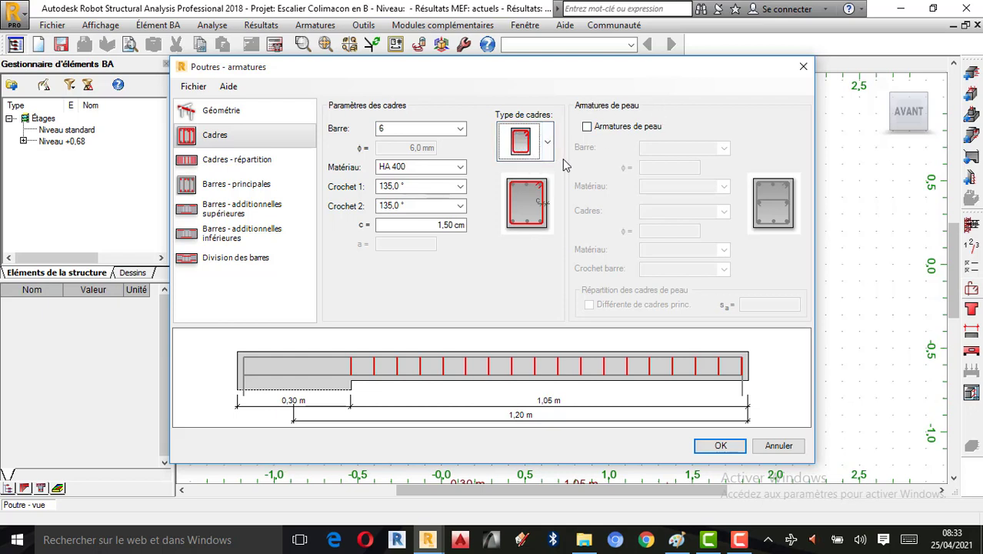
click(588, 127)
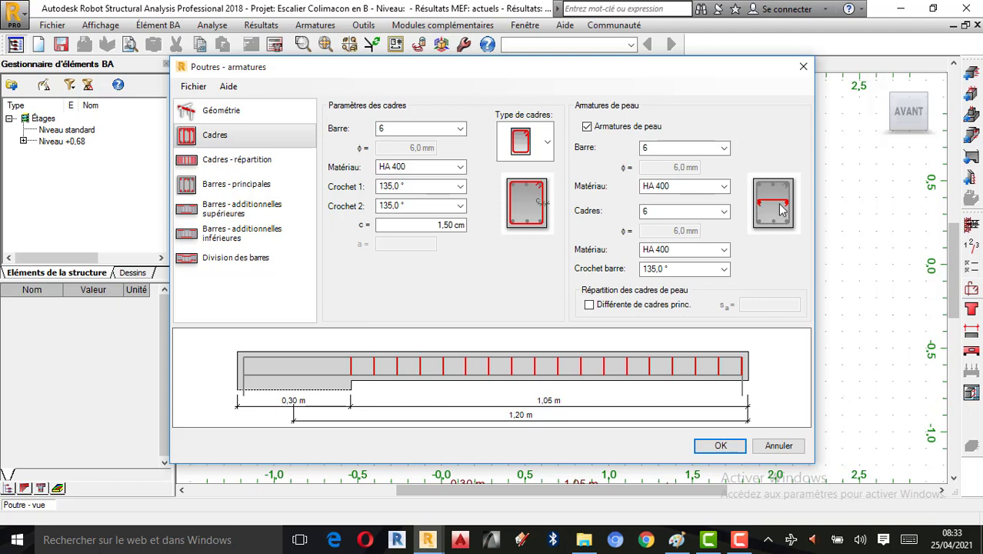
click(588, 127)
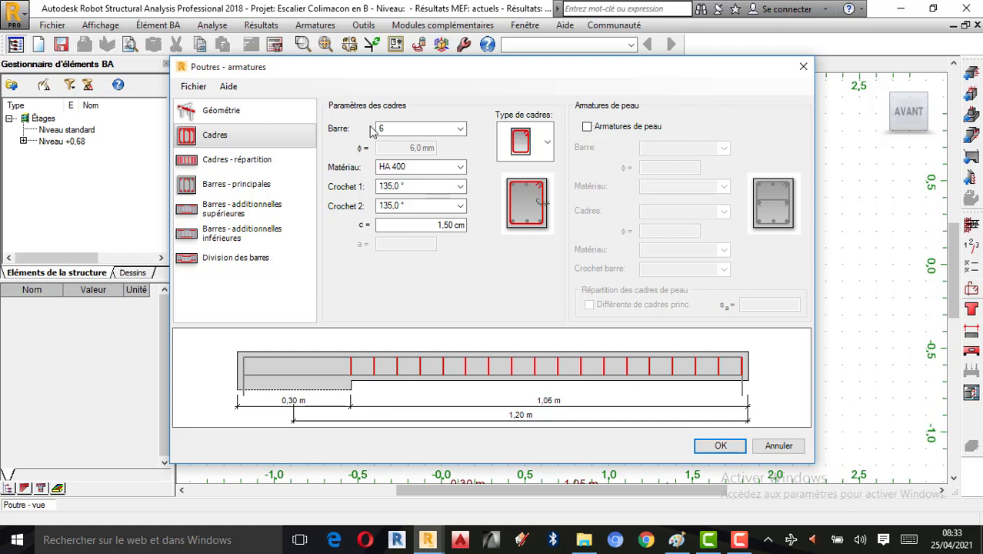
Examine the spacing settings and available distribution types of the main stirrups along the span
click(251, 162)
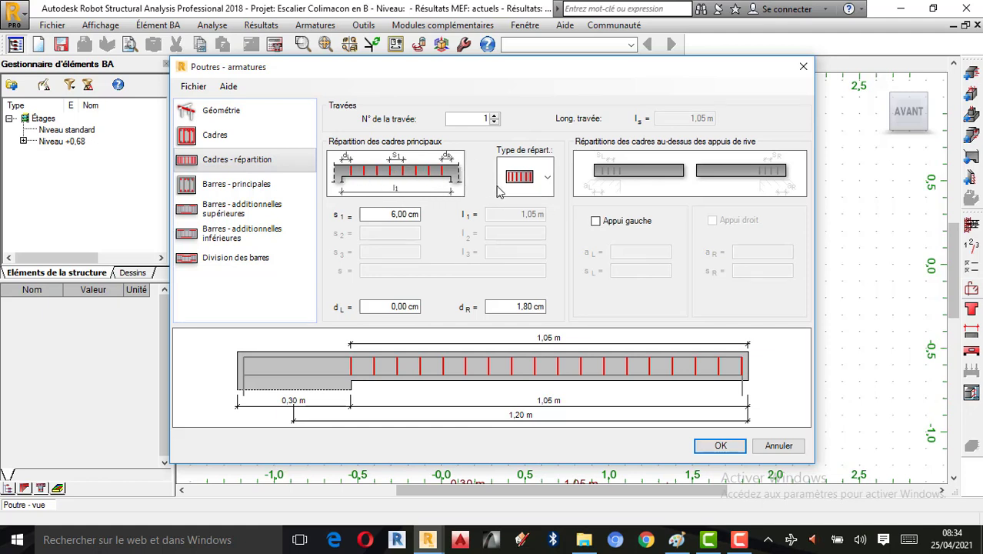
click(548, 177)
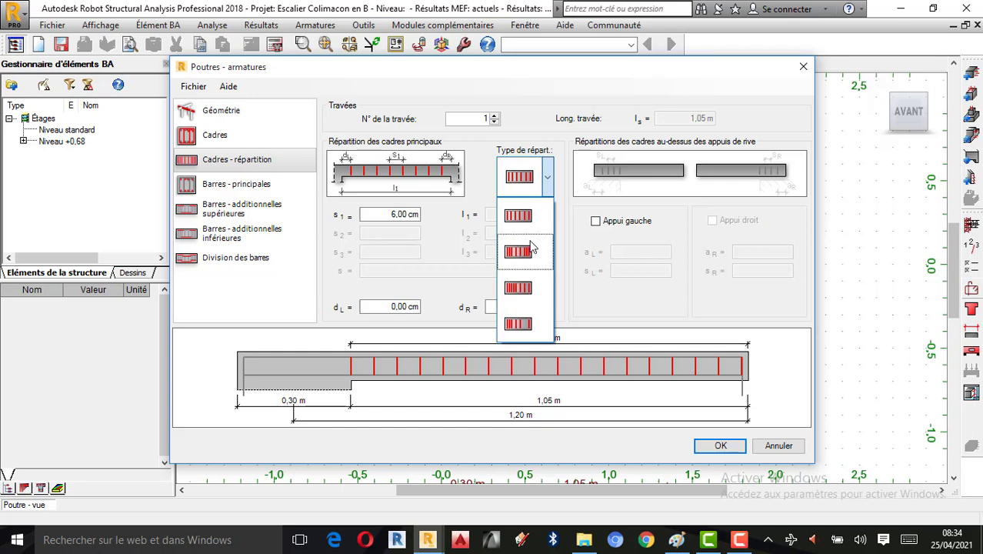
click(526, 177)
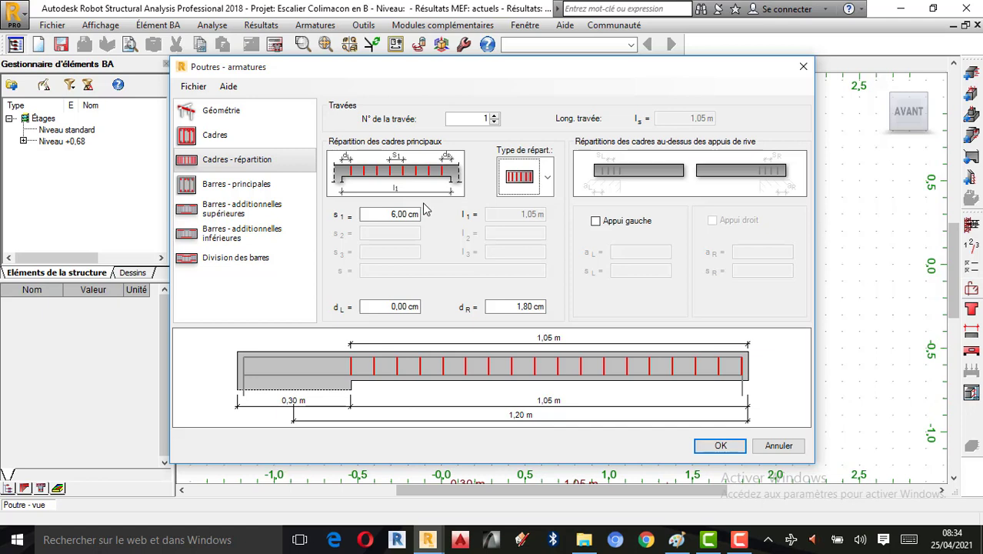
click(547, 179)
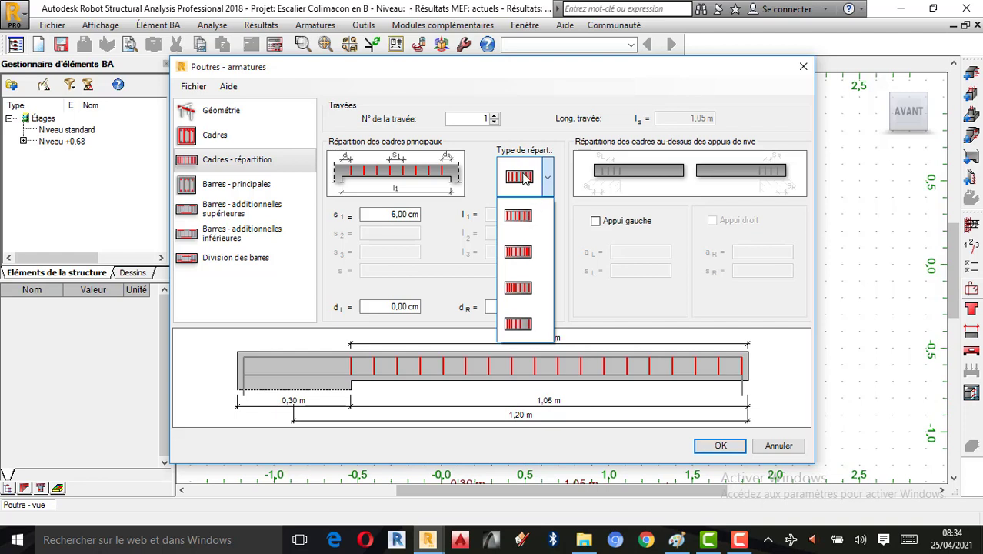
click(523, 177)
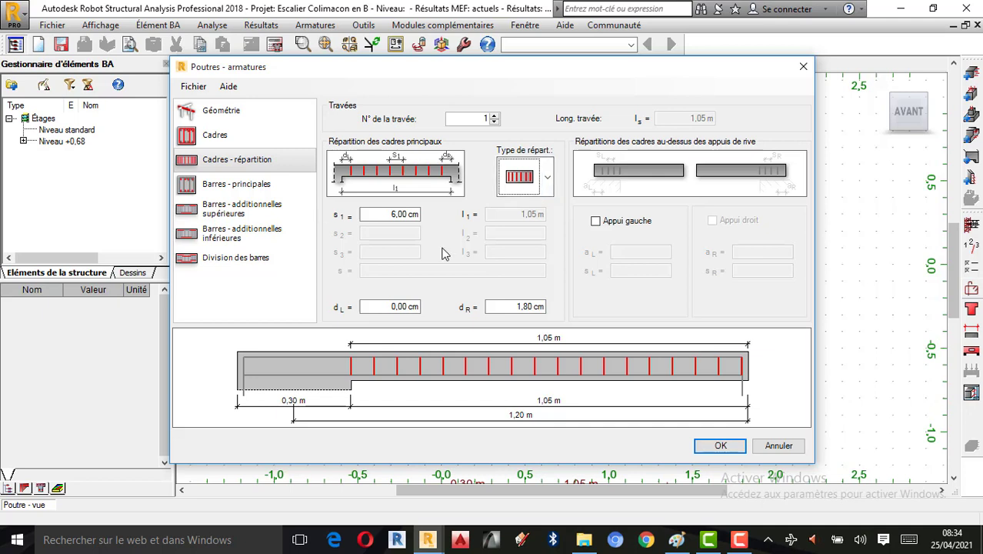
Review the main bars' hook options, the additional upper and lower bars, and the bar division settings
click(242, 192)
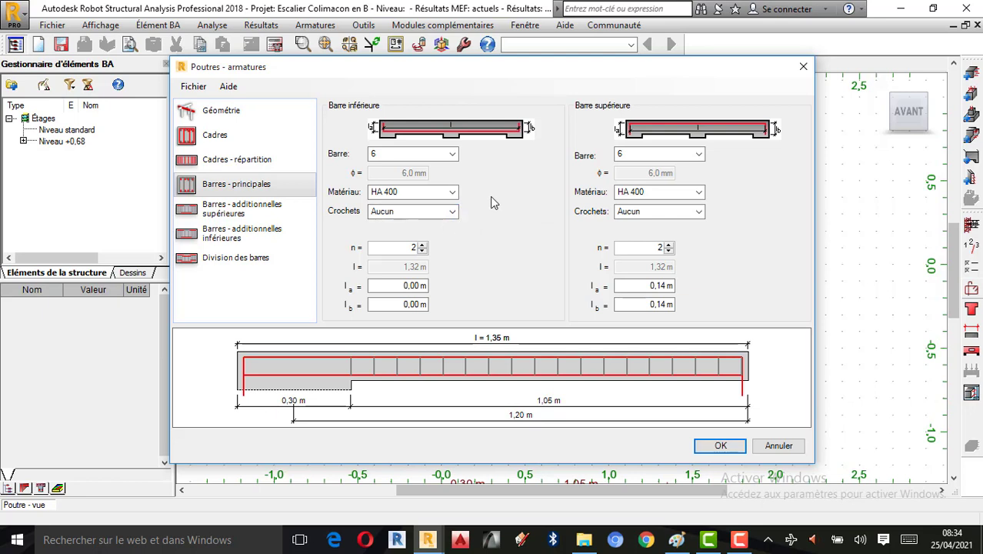
click(452, 213)
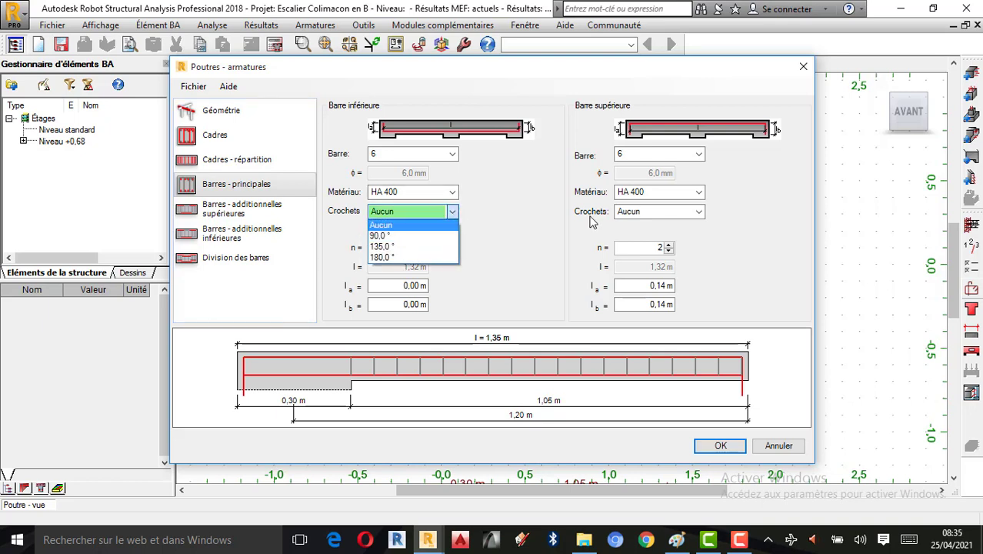
click(536, 235)
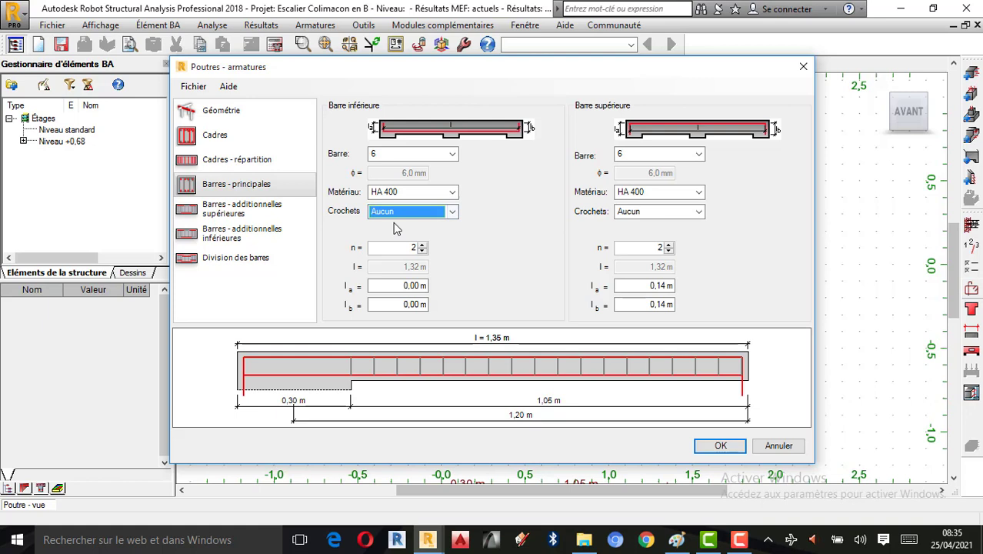
click(238, 215)
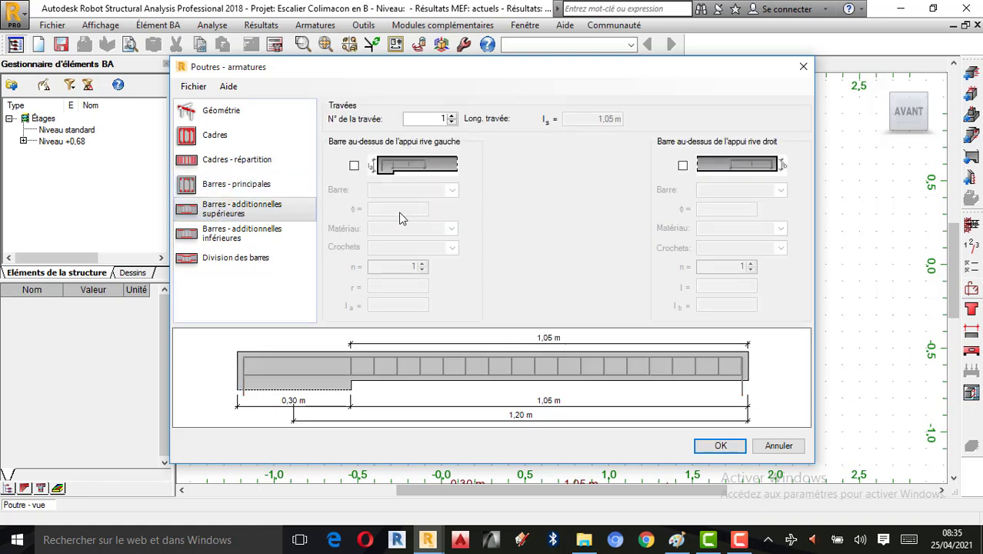
click(256, 238)
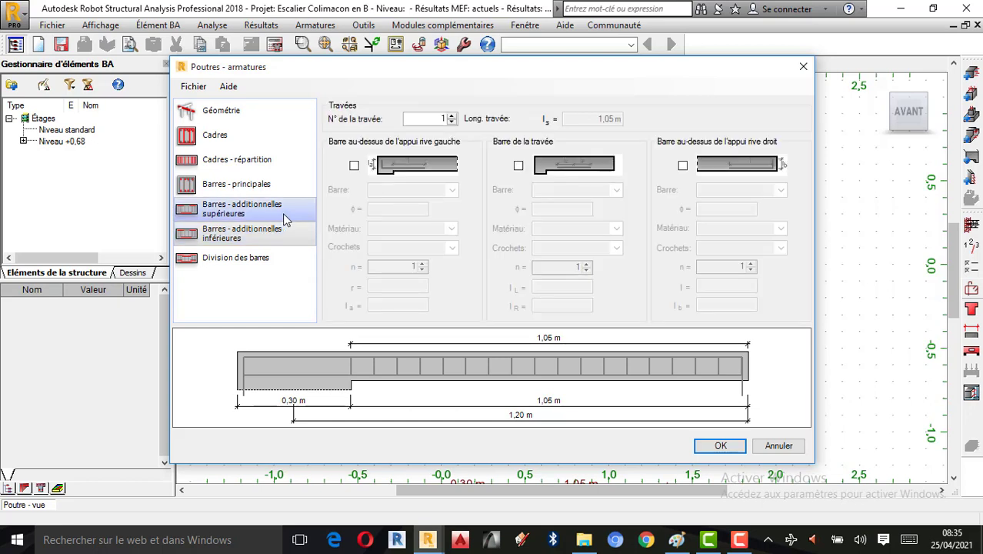
click(238, 262)
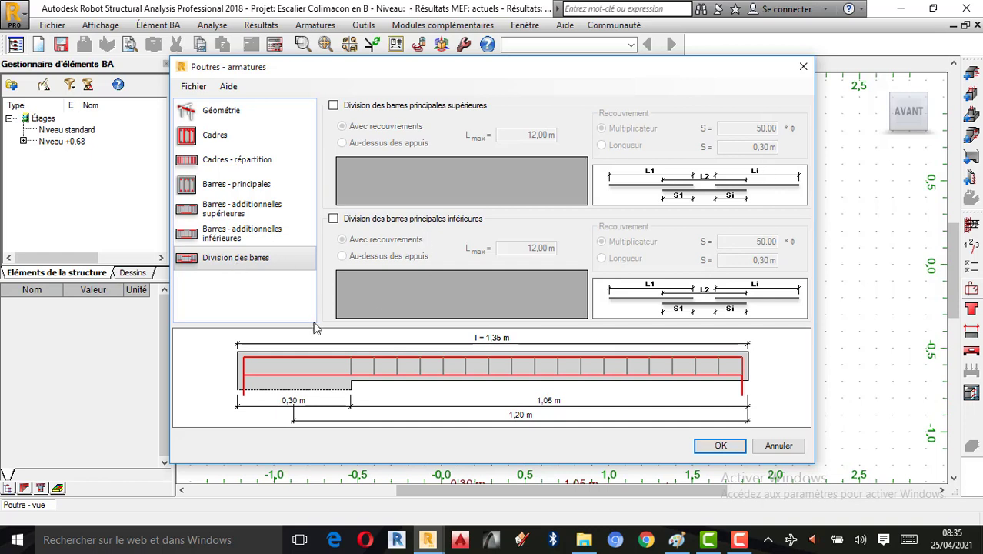
Accept the reinforcement definition and calculate the beam with Générer les dessins pour les éléments calculés enabled
click(722, 446)
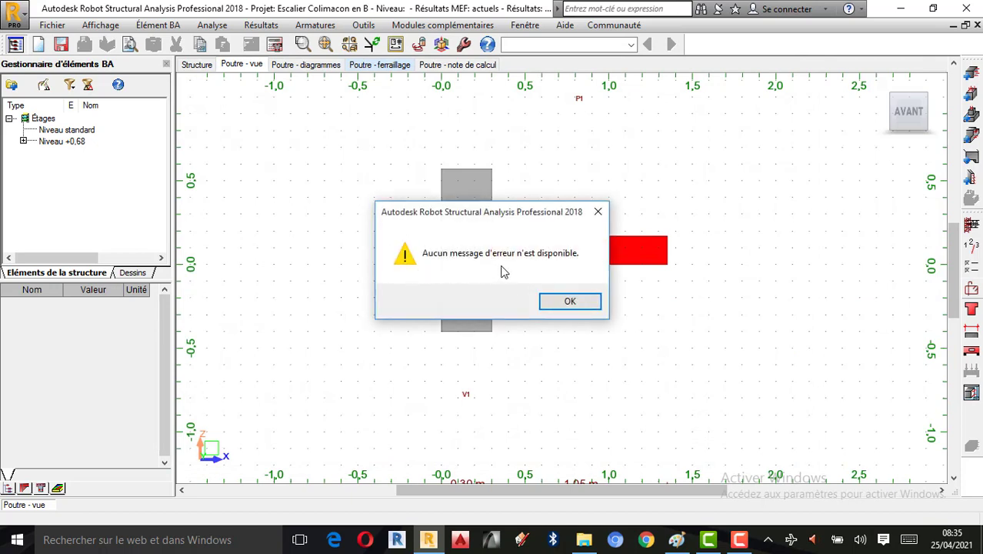
click(568, 302)
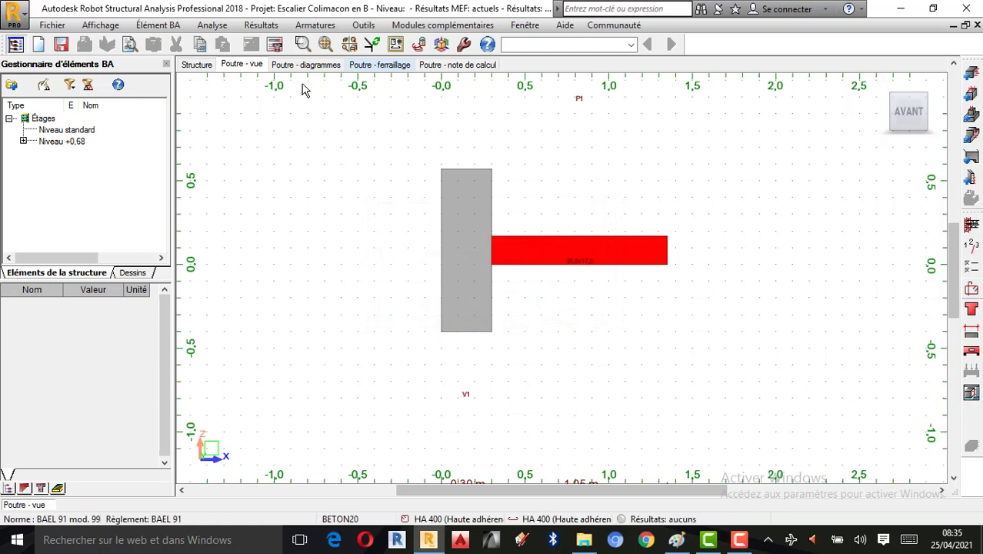
click(275, 45)
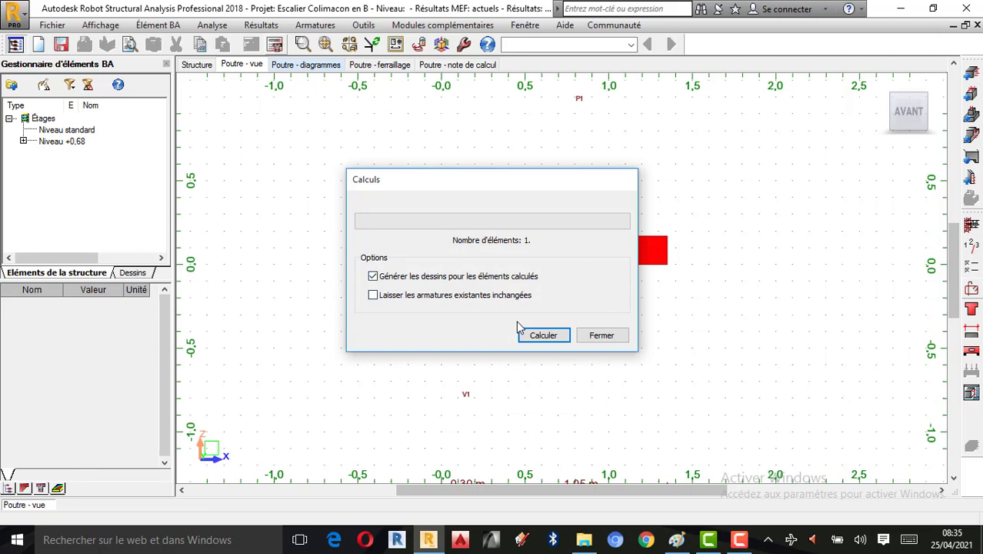
click(548, 336)
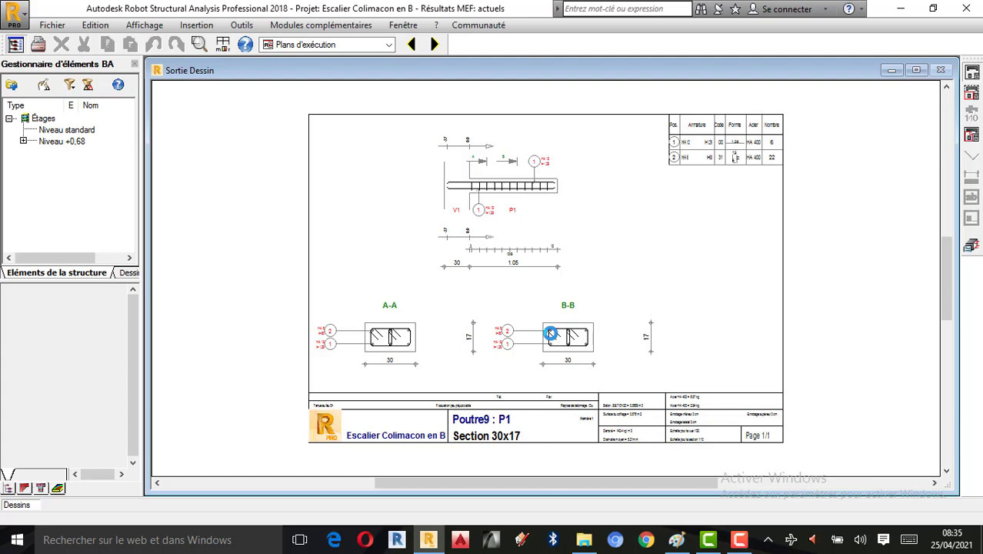
Examine the elevation, stirrup distribution and sections A-A and B-B in the execution drawing, and return to the beam view
scroll(521, 346, up, 2)
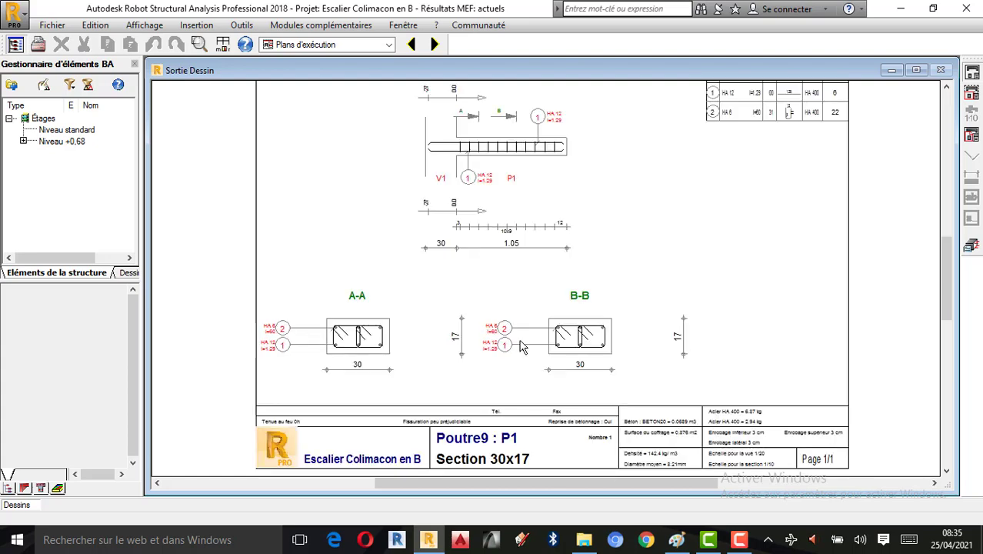
scroll(538, 287, up, 1)
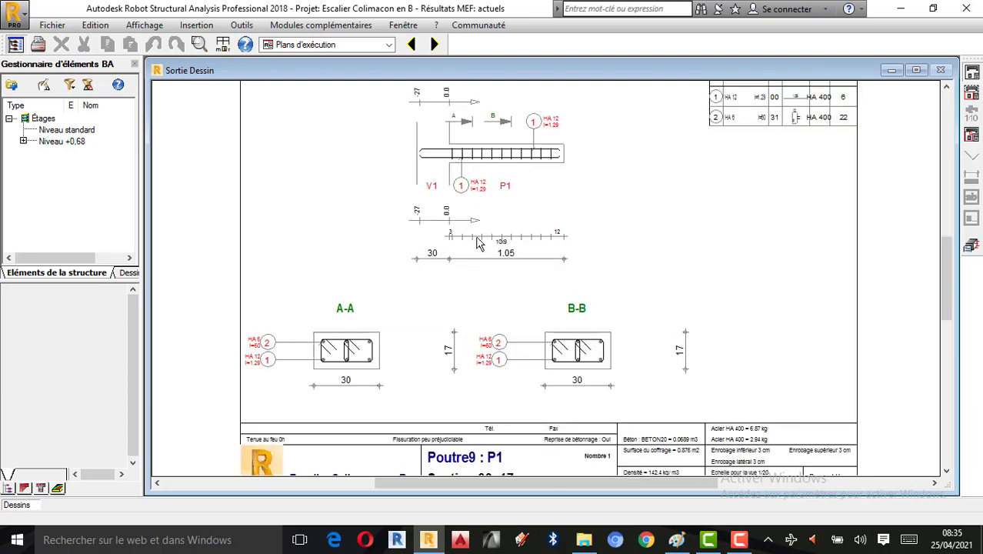
scroll(462, 156, up, 1)
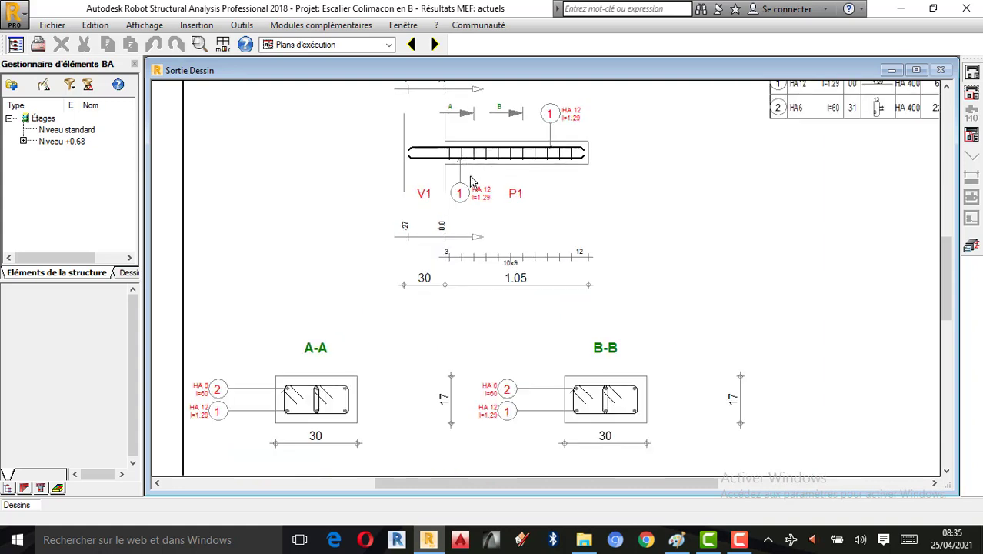
scroll(498, 231, down, 1)
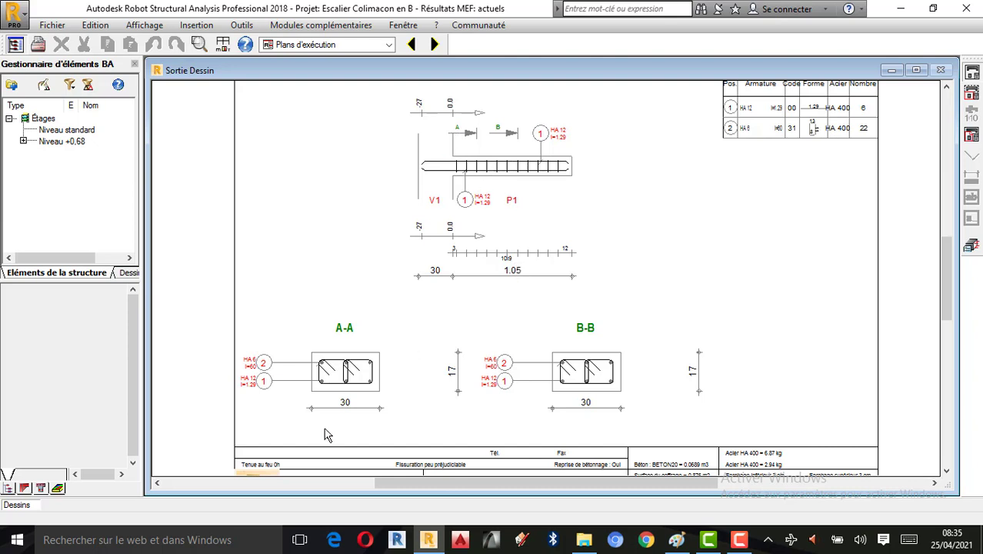
scroll(360, 377, up, 5)
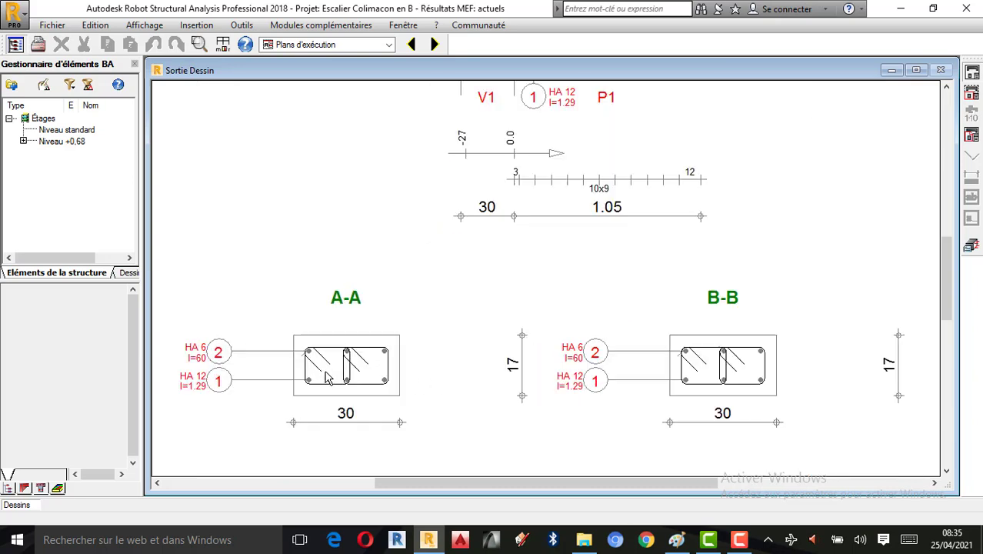
scroll(302, 379, down, 2)
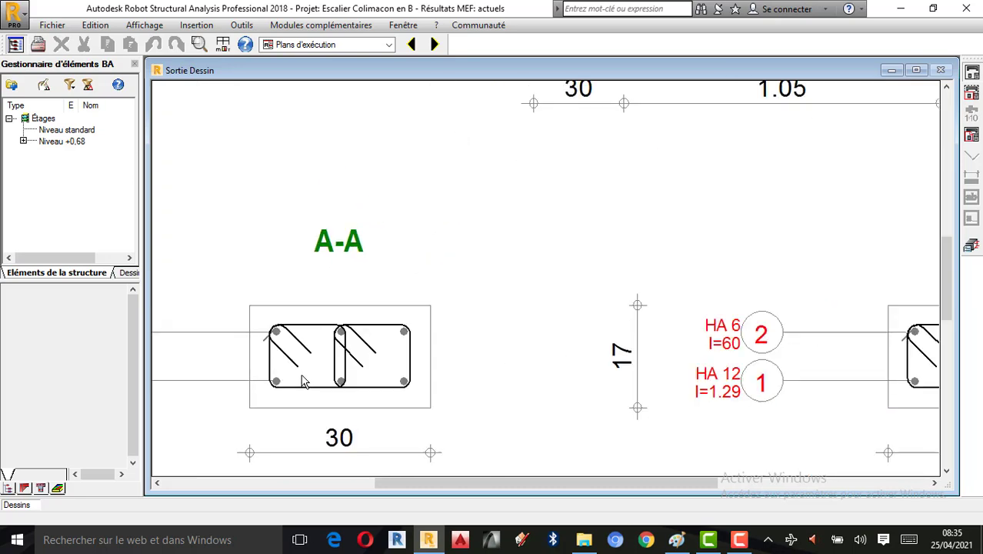
scroll(793, 365, up, 1)
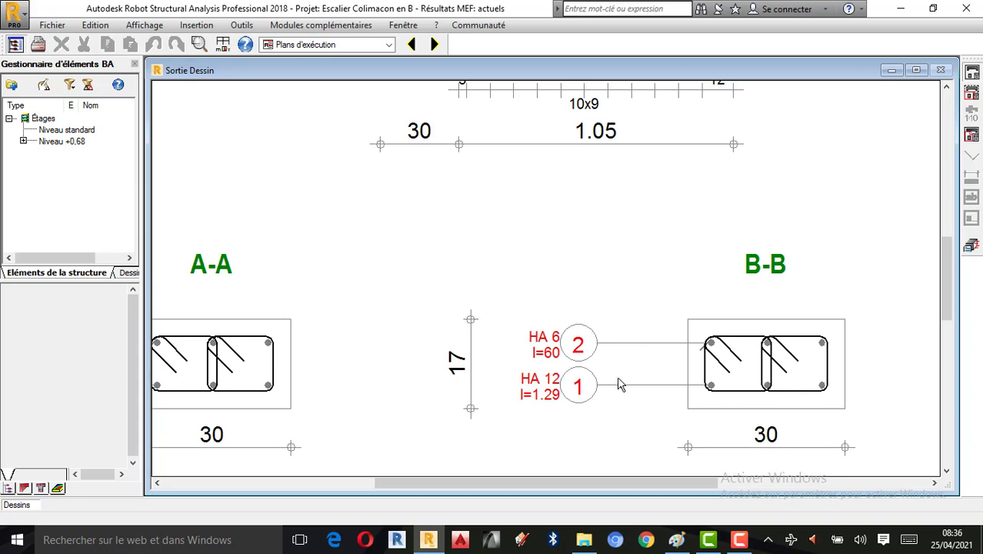
scroll(623, 393, down, 1)
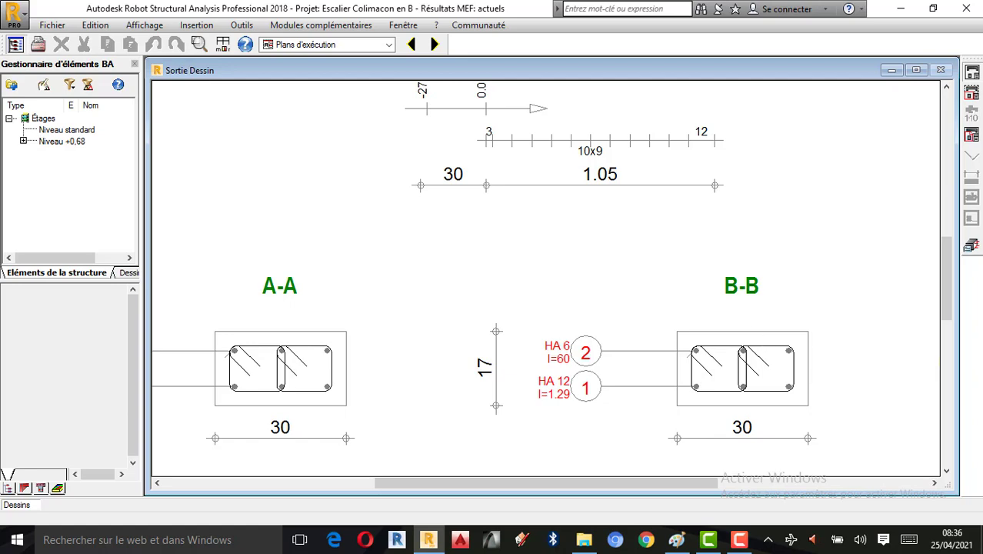
click(972, 246)
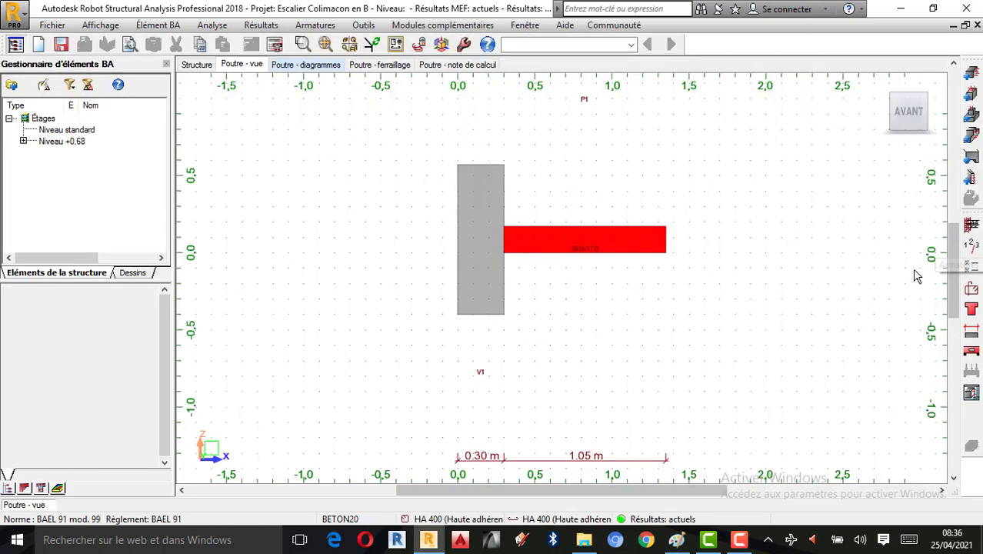
Review the stirrup parameters and the Armatures de peau options in the beam's reinforcement definition, and close it without accepting changes
click(975, 230)
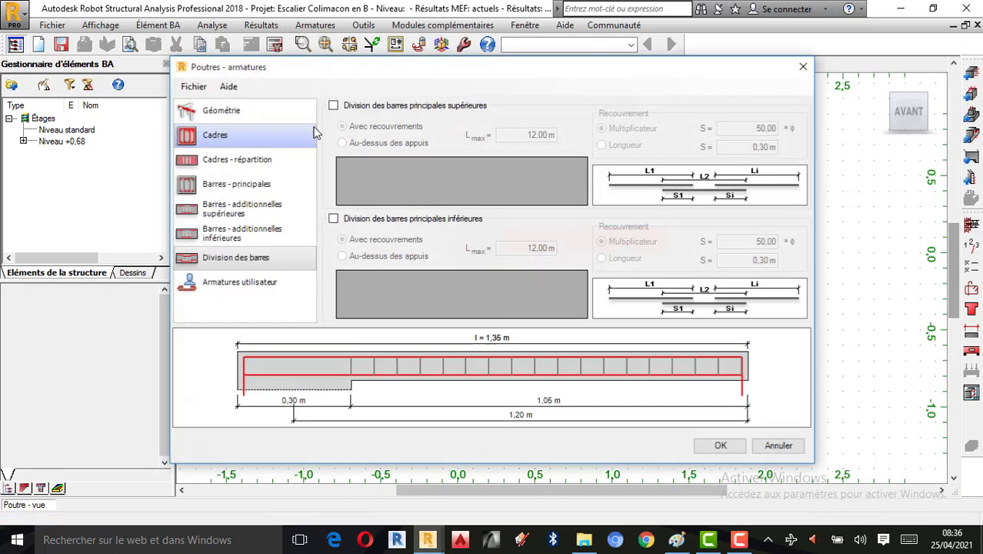
click(739, 543)
click(738, 542)
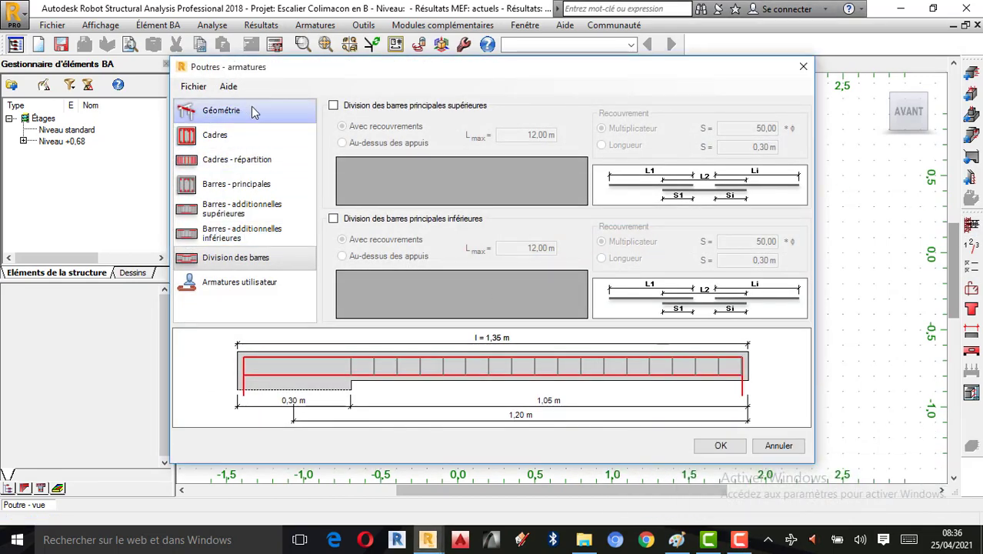
click(223, 136)
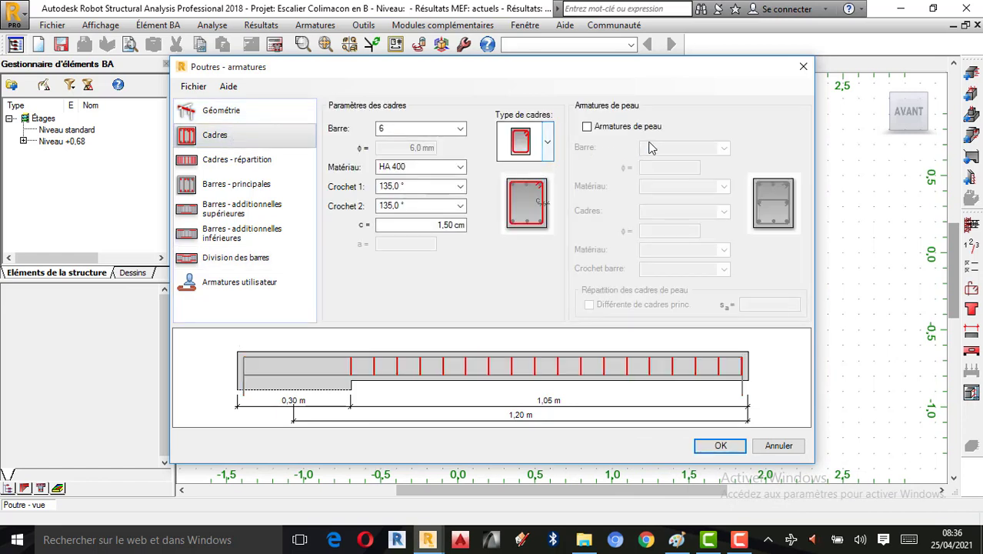
click(587, 126)
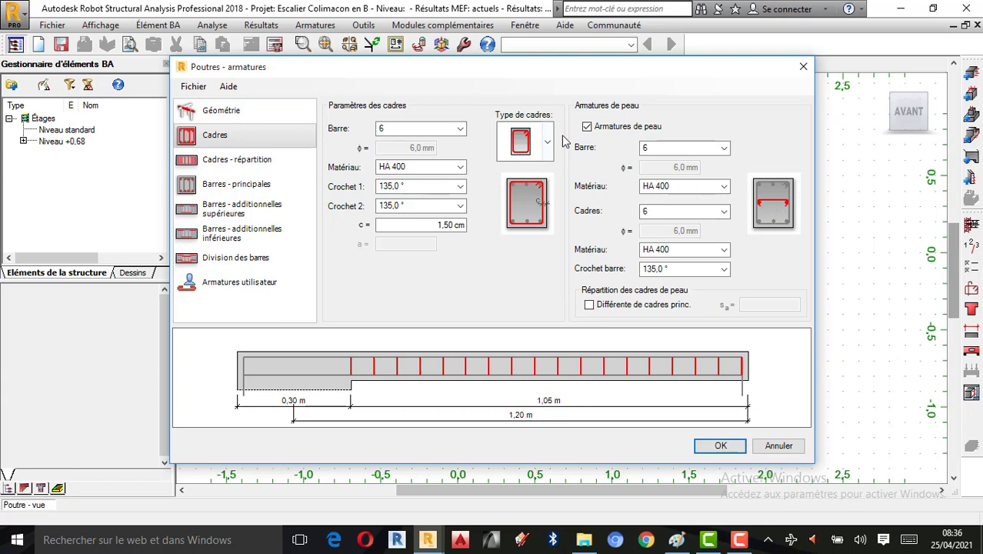
click(587, 126)
click(803, 69)
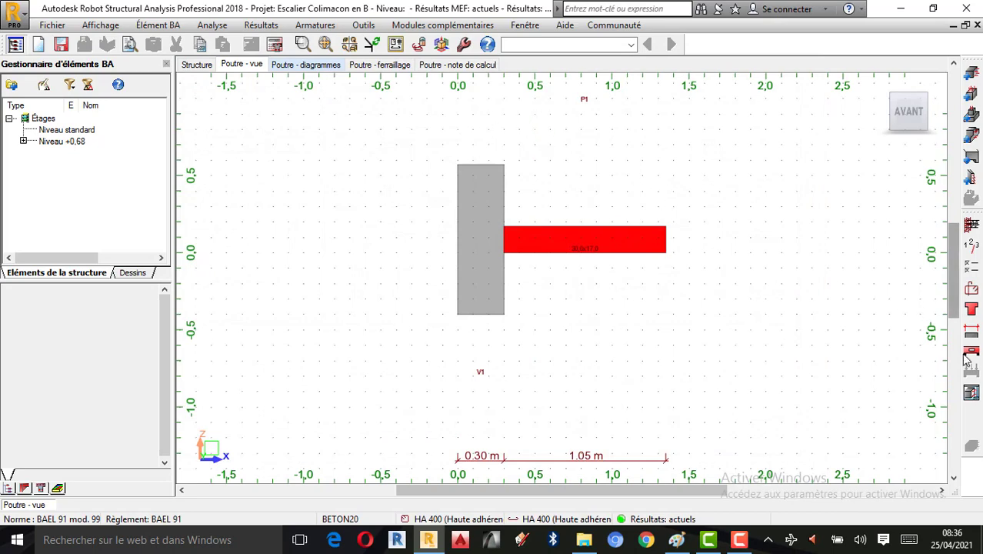
In the reinforcement pattern's bar shapes, disable the 5.0 cm minimum hook length, enable Crochets seulement si nécessaire, and accept
click(970, 290)
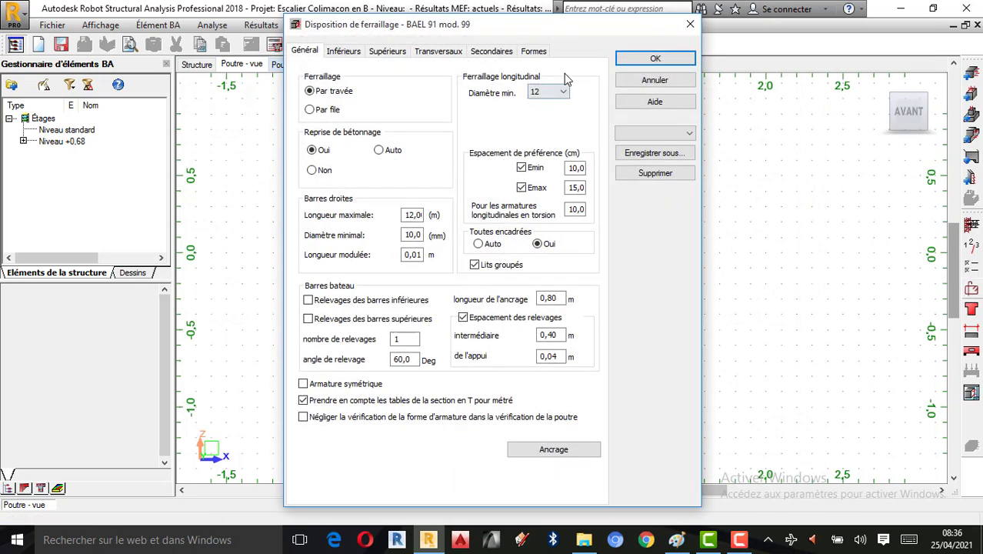
click(539, 54)
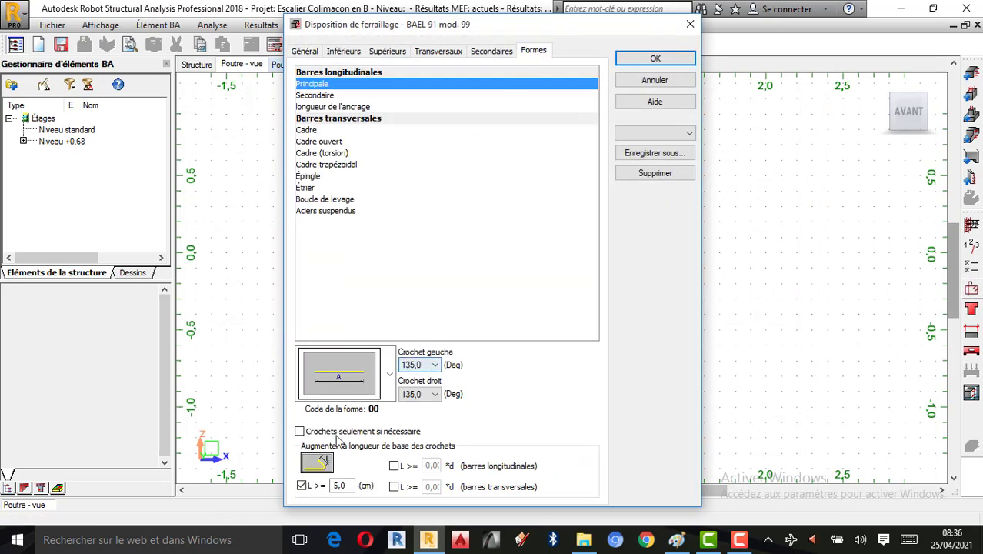
click(301, 484)
click(300, 431)
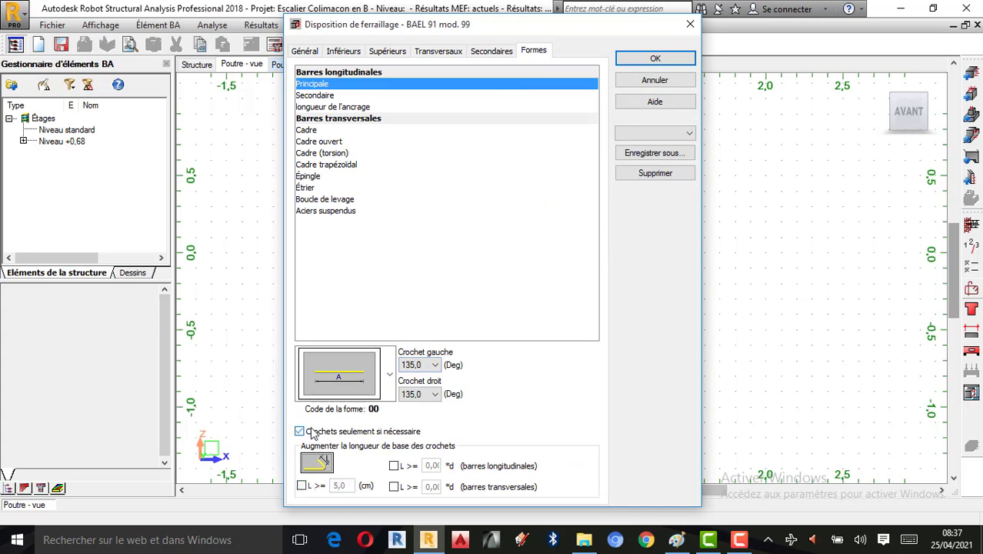
click(654, 59)
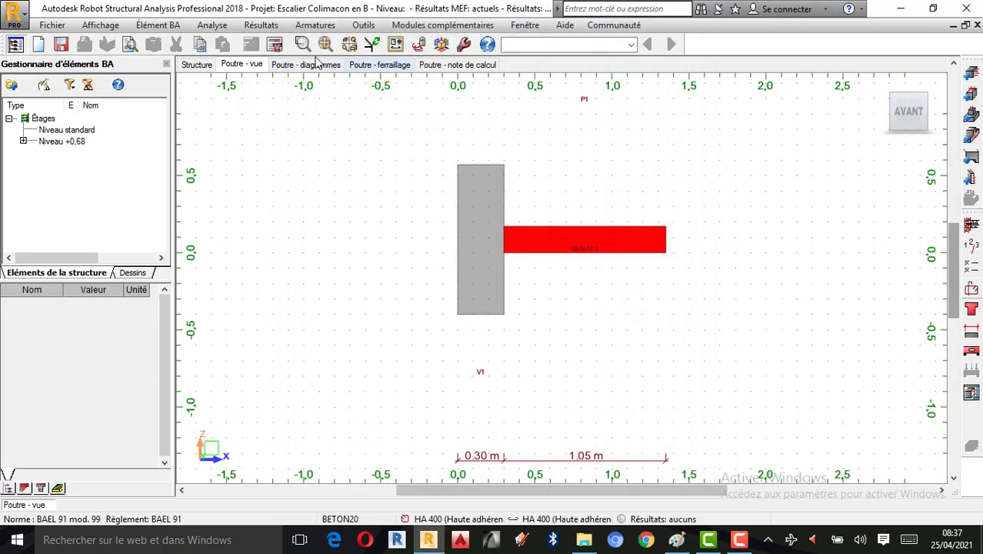
Calculate the beam with Générer les dessins pour les éléments calculés enabled, check the execution drawing, and return to the beam view
click(275, 44)
click(389, 276)
click(544, 336)
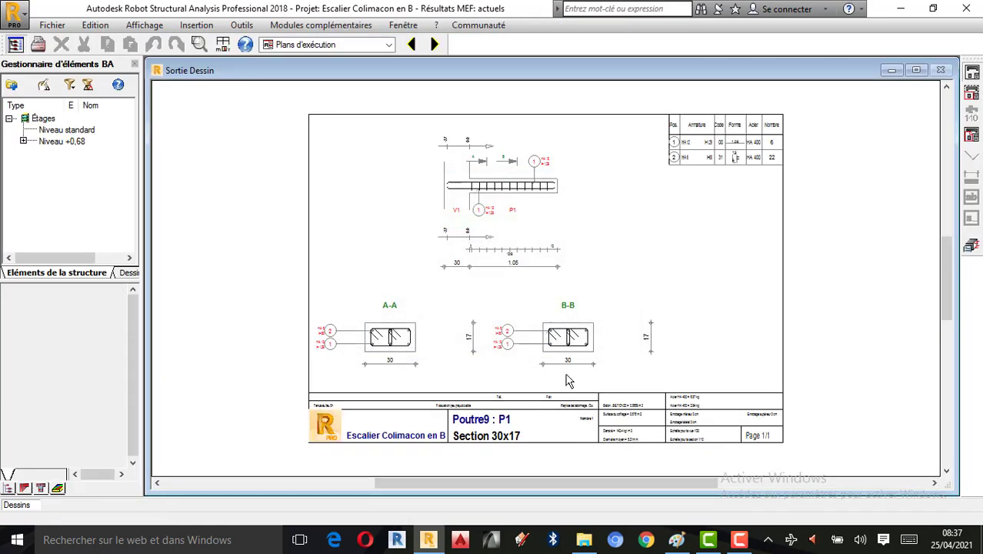
scroll(567, 381, up, 3)
scroll(531, 356, down, 2)
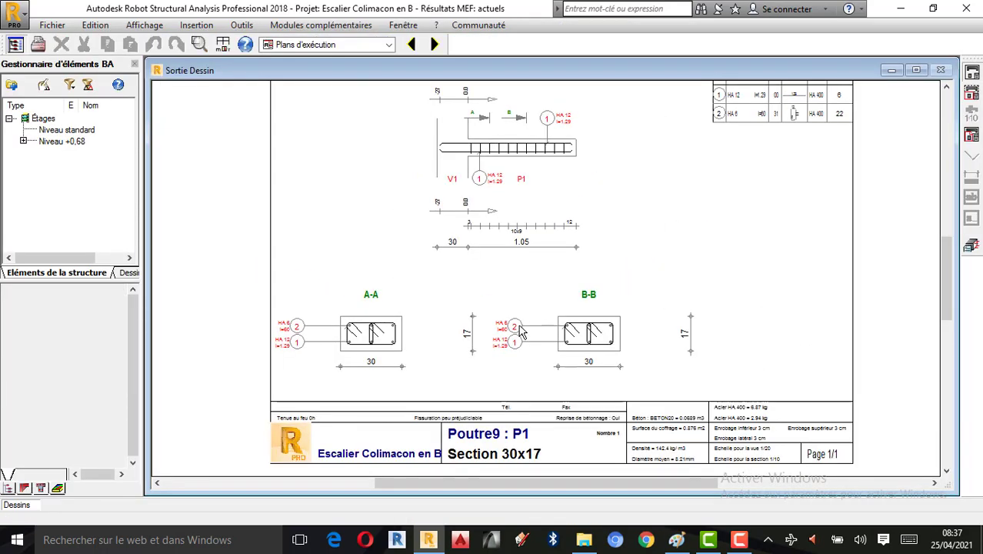
click(972, 246)
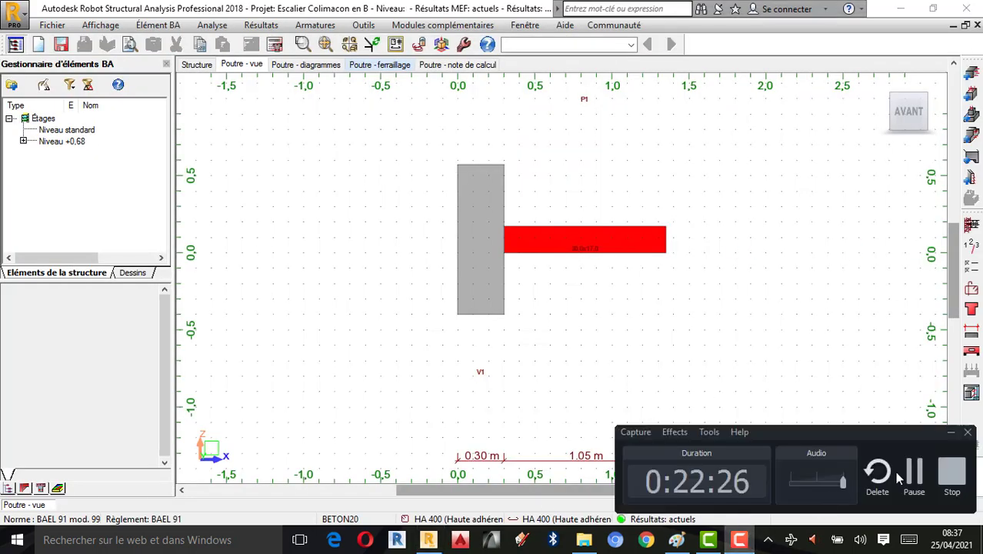
Disable Armatures de peau in the beam's stirrup settings and accept the reinforcement definition
click(973, 227)
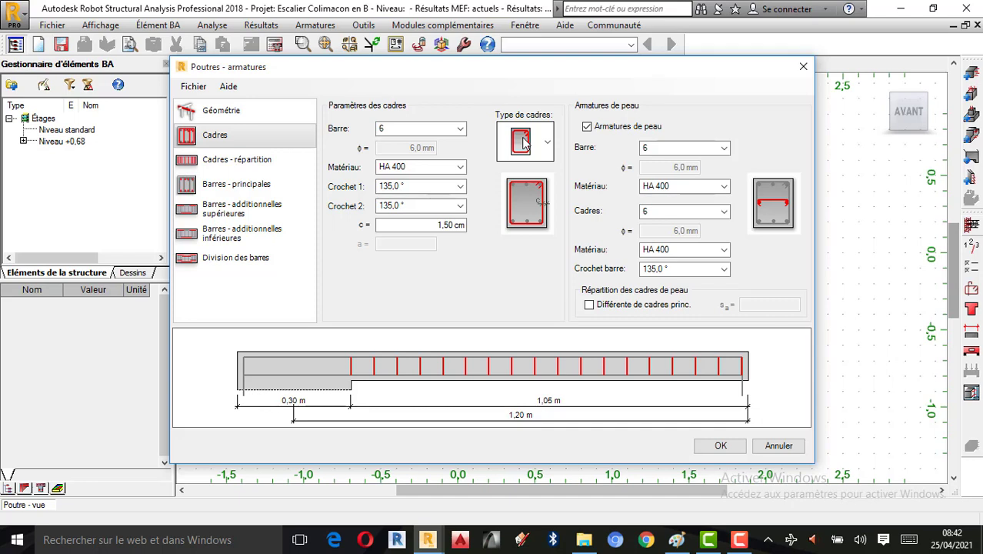
click(588, 128)
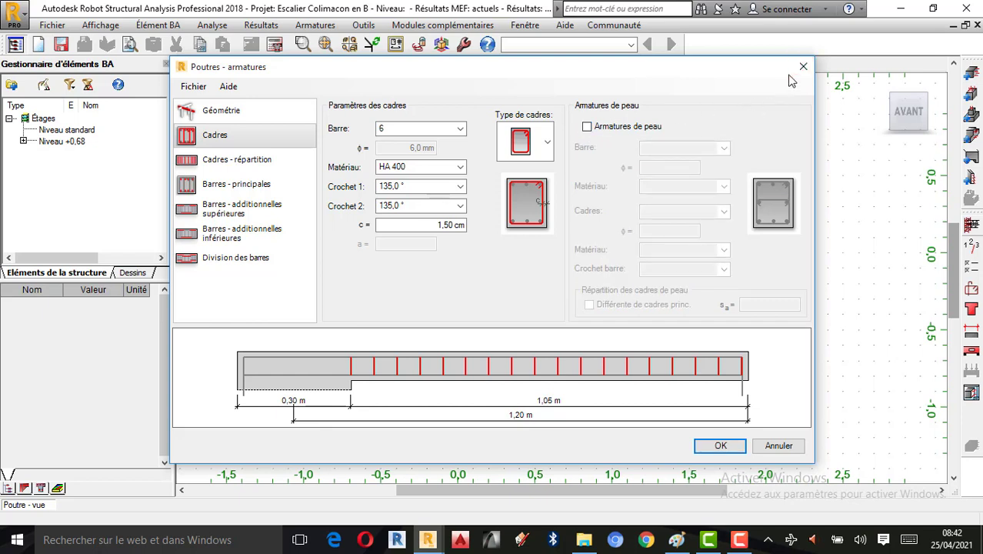
click(721, 446)
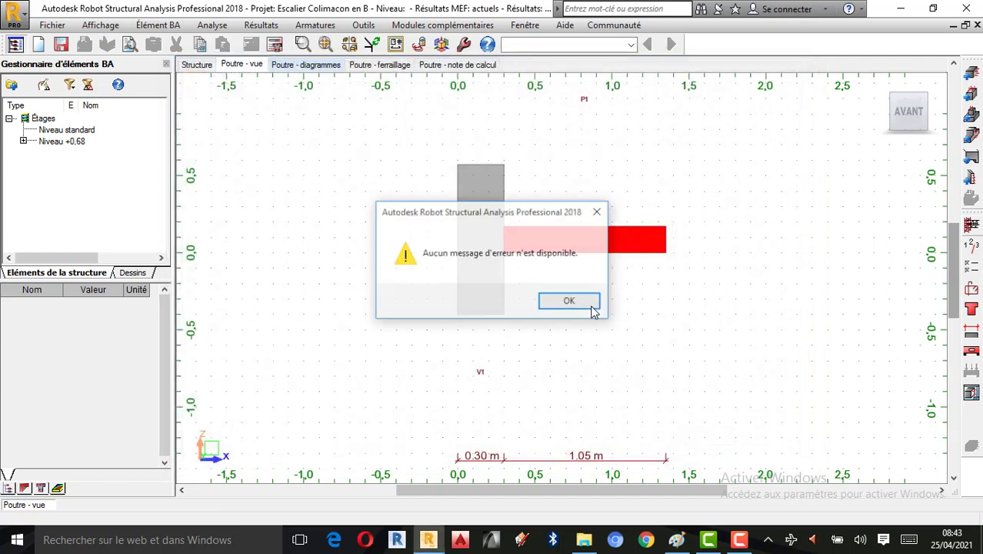
click(590, 301)
Recalculate the beam with Générer les dessins pour les éléments calculés enabled
click(275, 44)
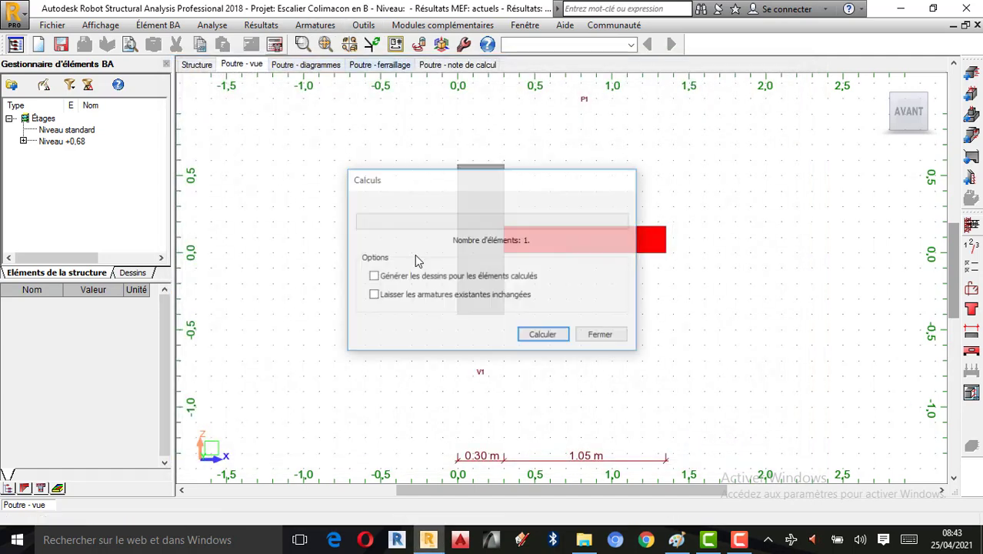
click(374, 276)
click(545, 335)
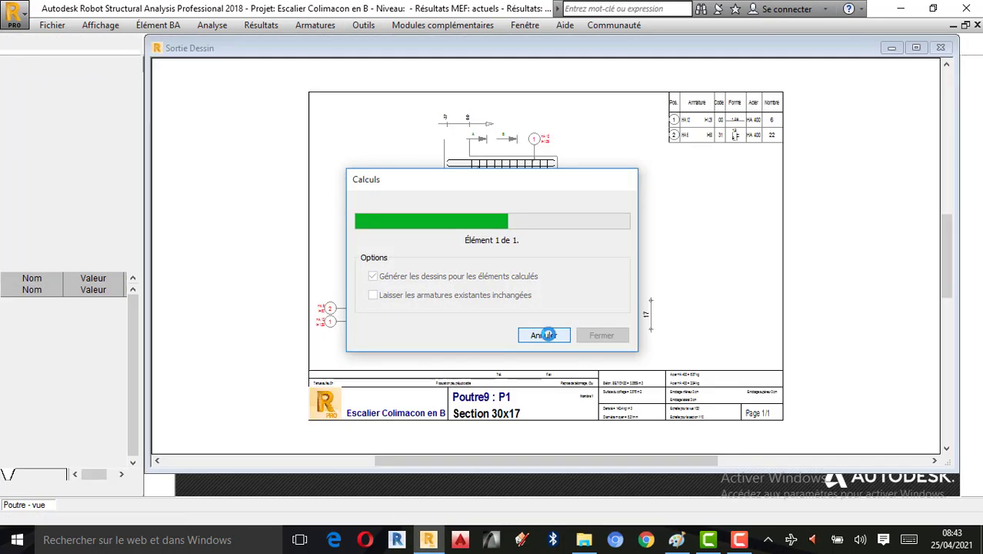
Examine section B-B and the bar hooks and stirrups in the elevation of the execution drawing, and return to the beam view
scroll(552, 339, up, 5)
scroll(558, 346, up, 2)
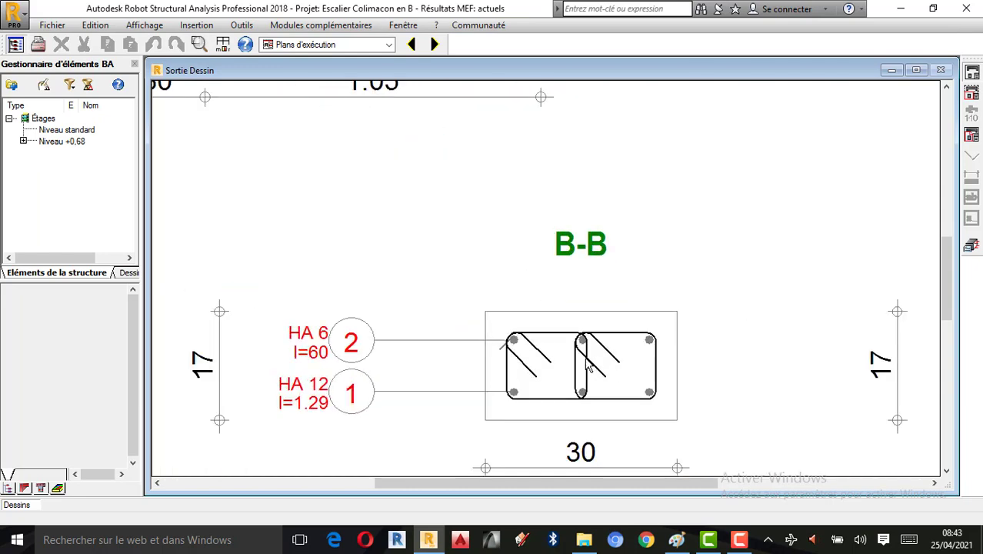
scroll(557, 346, down, 5)
scroll(524, 232, up, 5)
scroll(524, 233, down, 2)
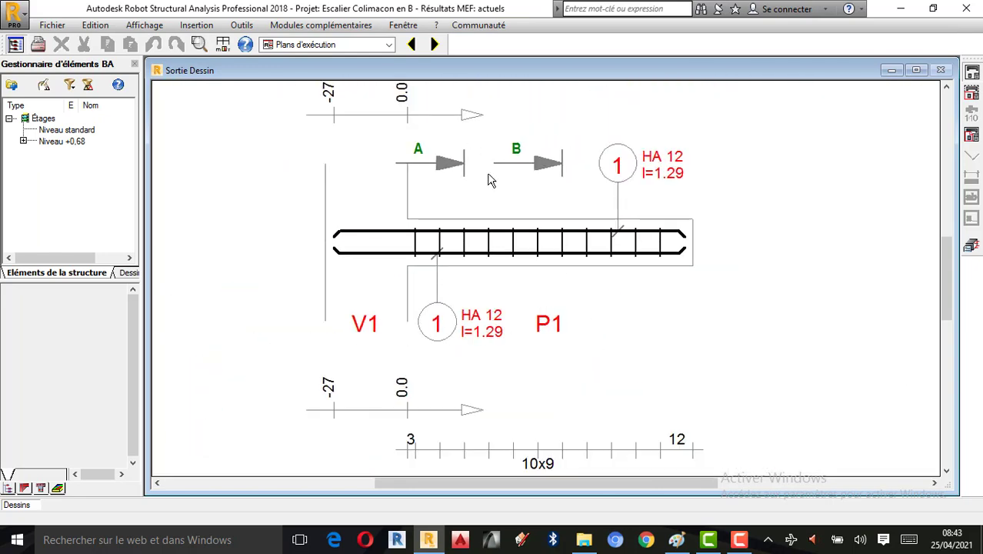
scroll(472, 206, up, 1)
scroll(471, 223, up, 2)
scroll(543, 262, down, 1)
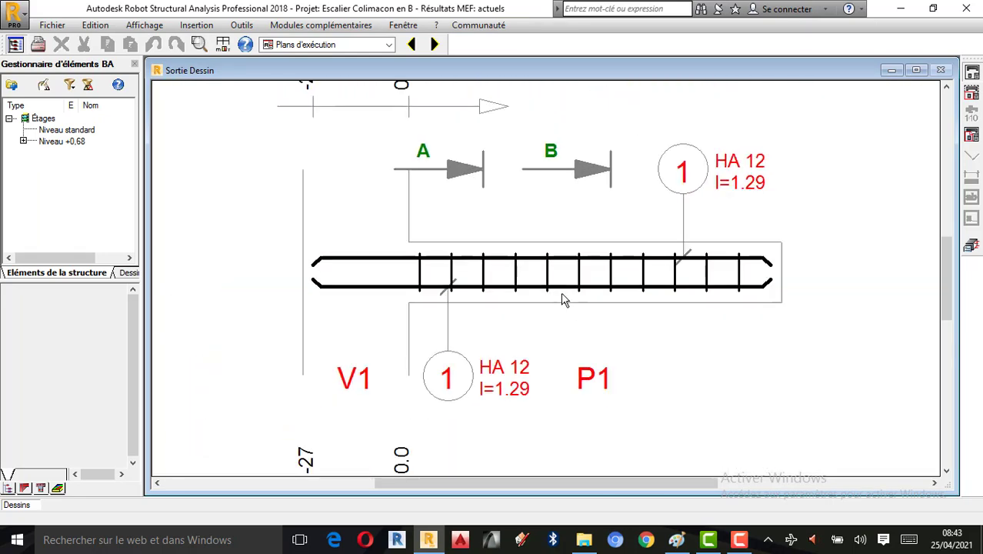
scroll(454, 257, down, 1)
scroll(468, 257, up, 1)
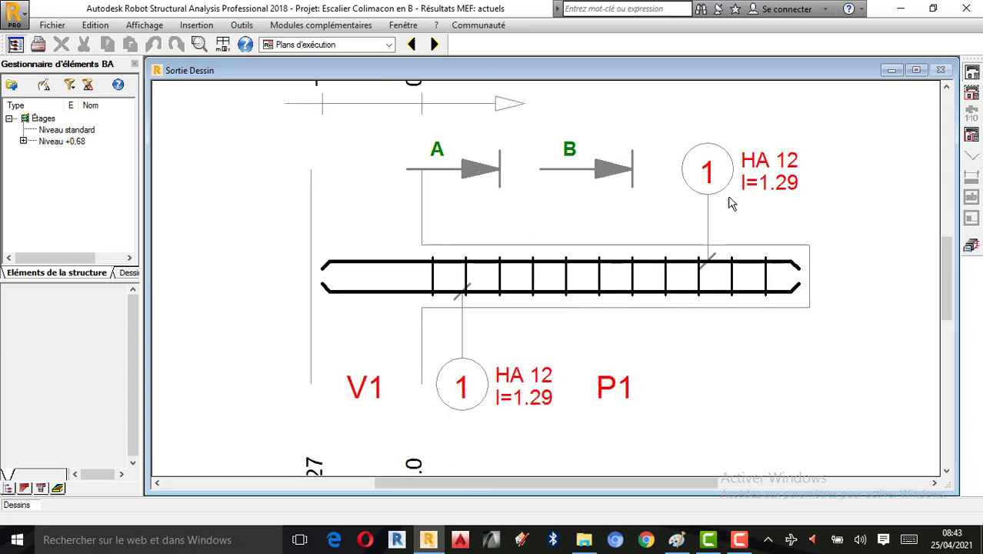
click(971, 248)
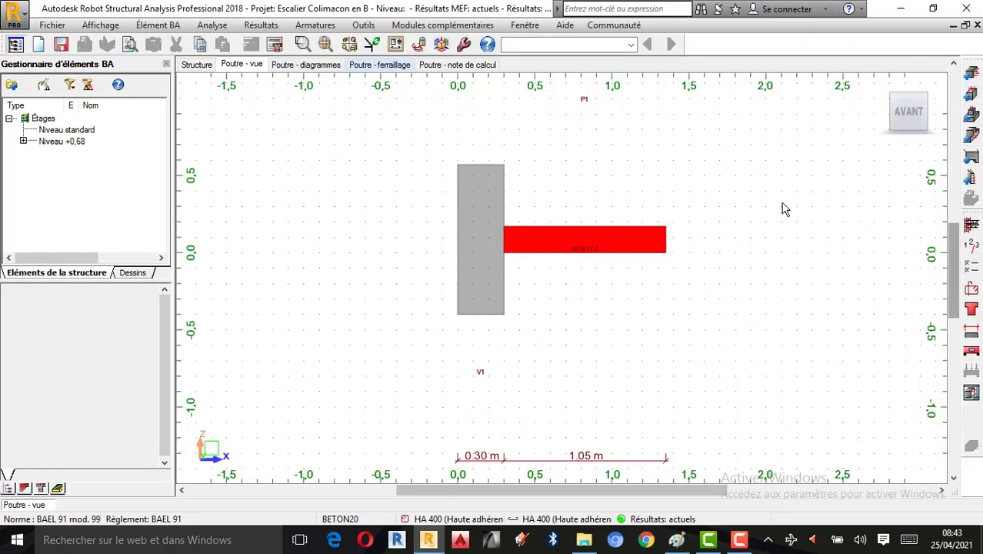
Show the beam's reinforcement view without the bar table, and inspect the 3D bar cage and its anchorage in the support from several angles
click(388, 68)
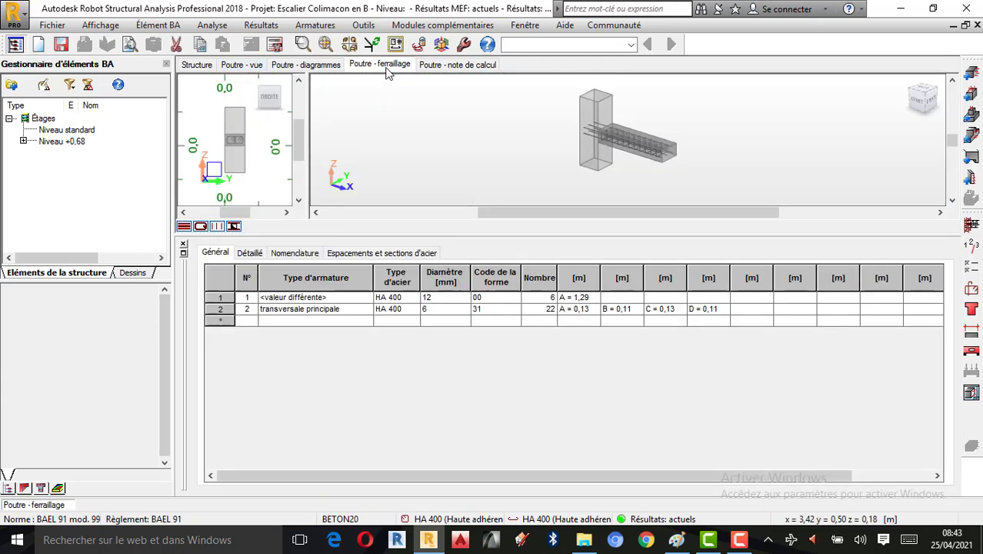
click(184, 245)
scroll(627, 266, up, 4)
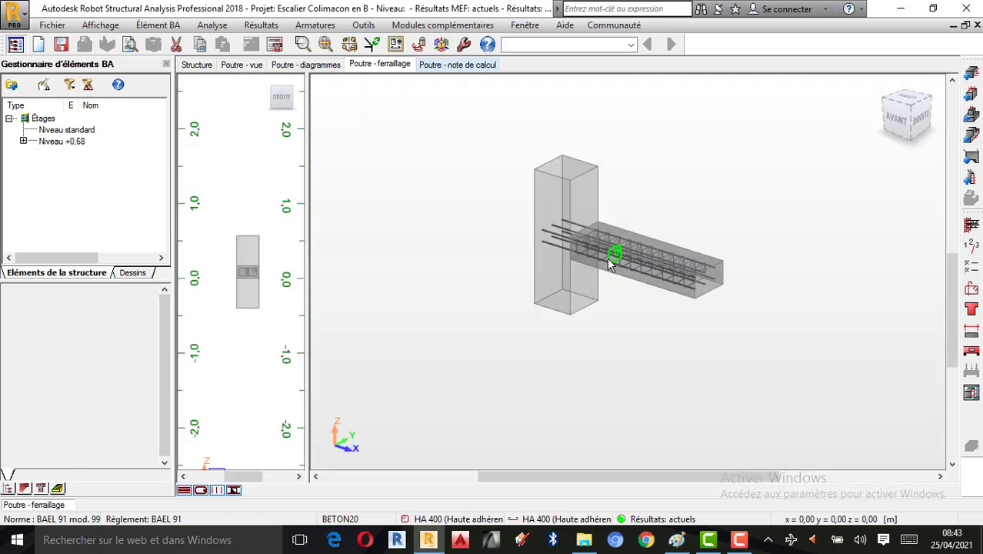
right_click(795, 203)
click(875, 100)
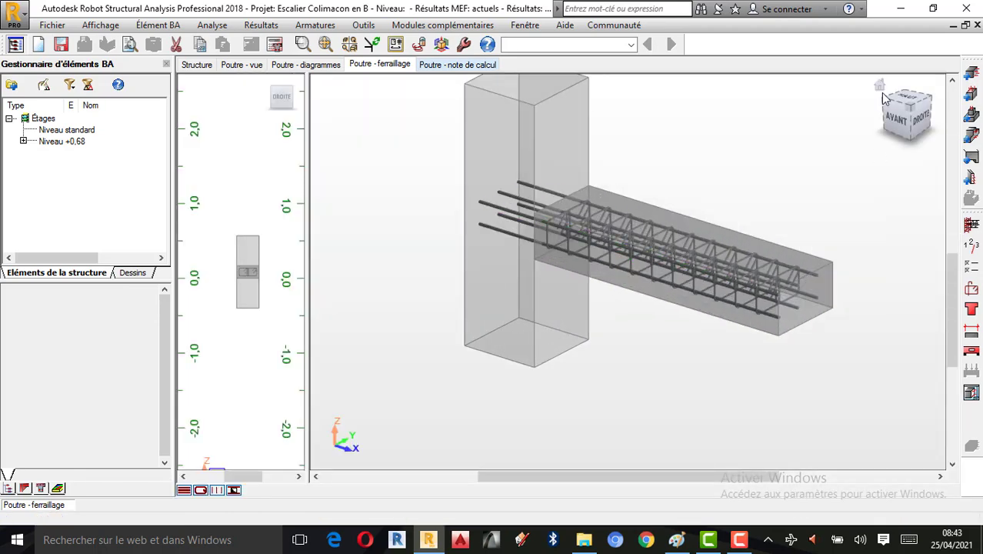
click(879, 87)
scroll(695, 248, up, 1)
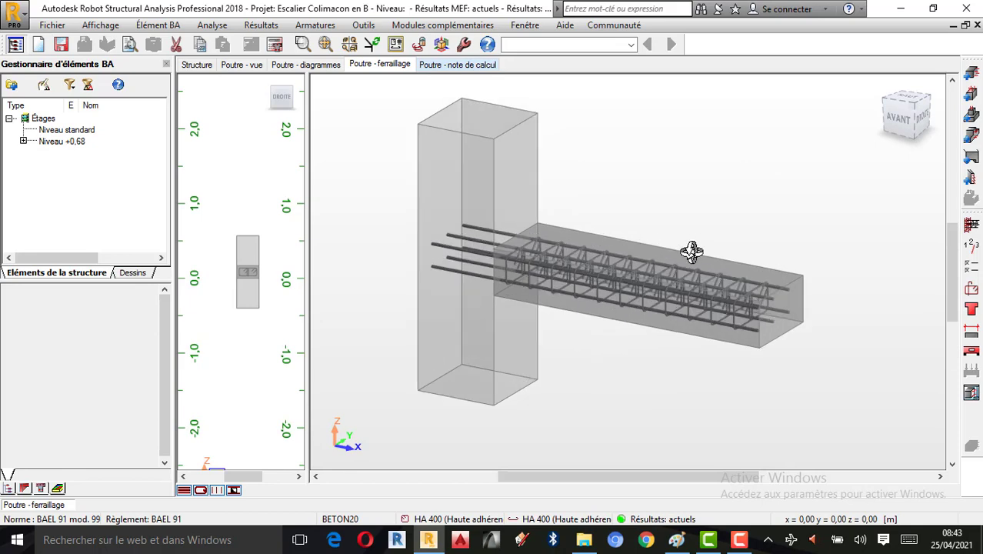
scroll(593, 269, up, 1)
drag(594, 269, 628, 273)
scroll(694, 287, down, 1)
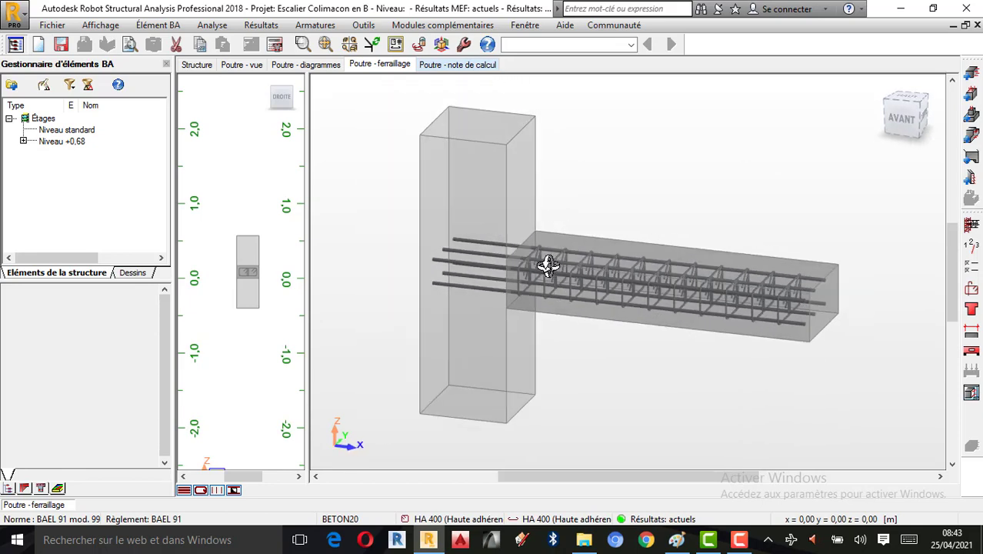
drag(548, 264, 530, 269)
scroll(457, 212, up, 1)
scroll(612, 280, down, 1)
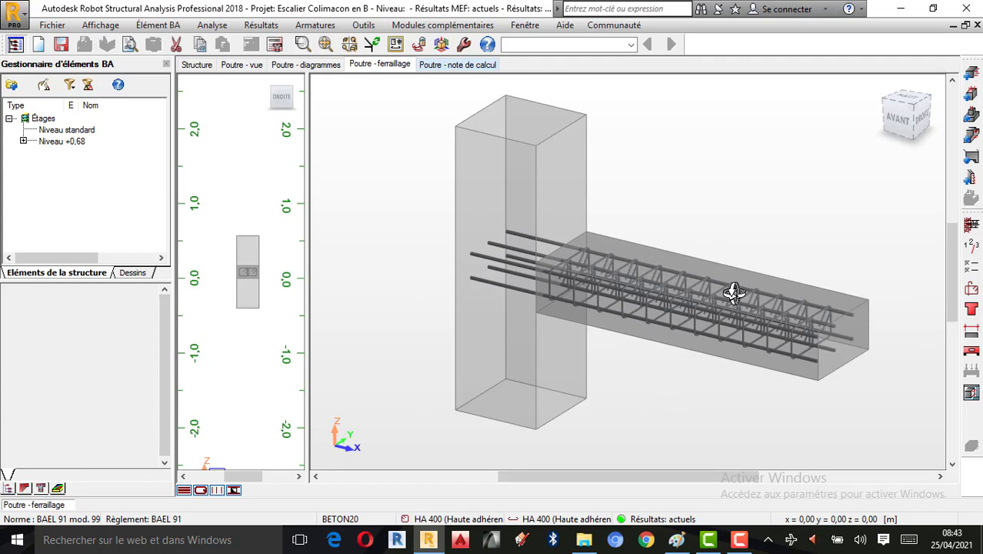
scroll(727, 293, up, 1)
Inspect the stirrup hooks and main bars up close in the beam's cross-section view
scroll(262, 259, up, 10)
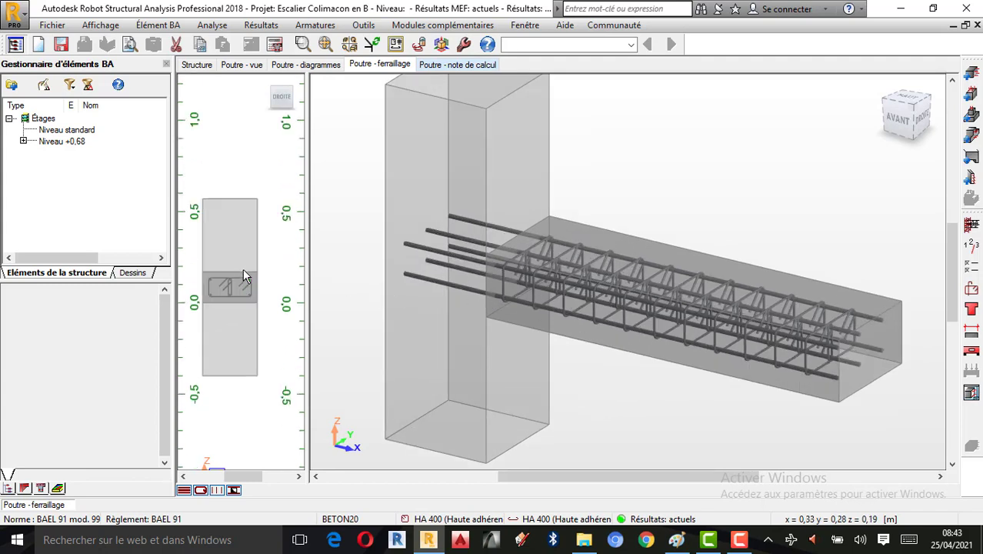
scroll(253, 284, up, 1)
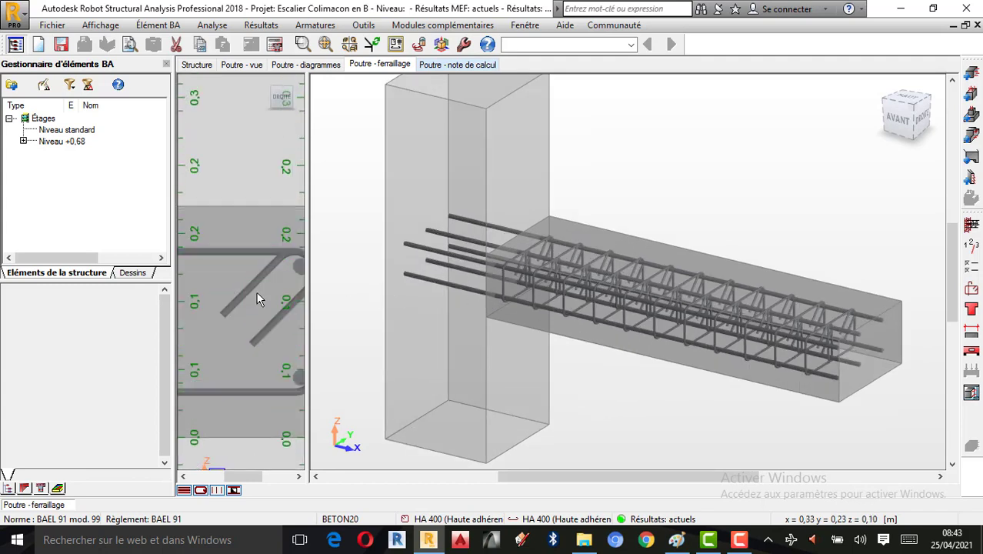
scroll(255, 292, down, 1)
scroll(261, 291, up, 1)
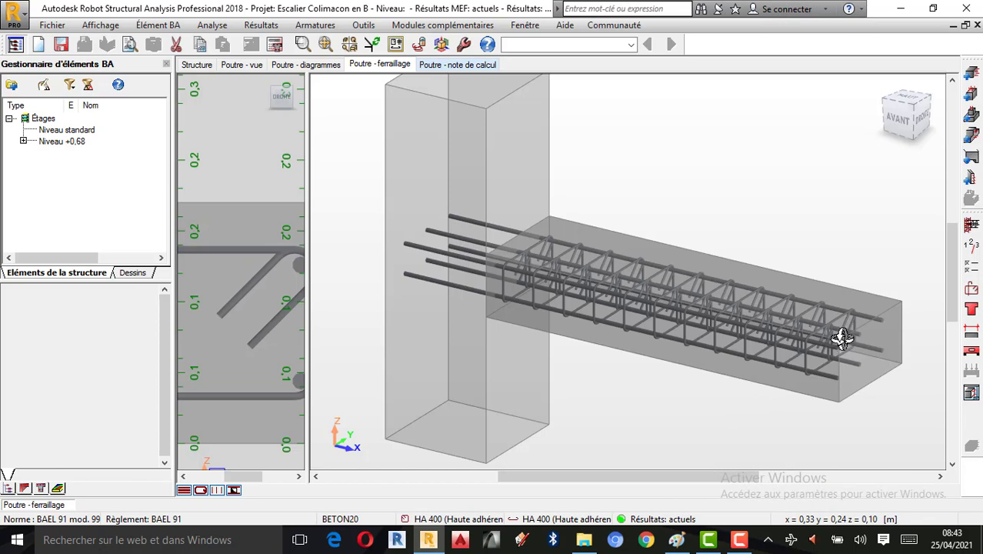
Read through the beam's calculation note, from materials and geometry to theoretical results, reinforcement and quantities
click(449, 67)
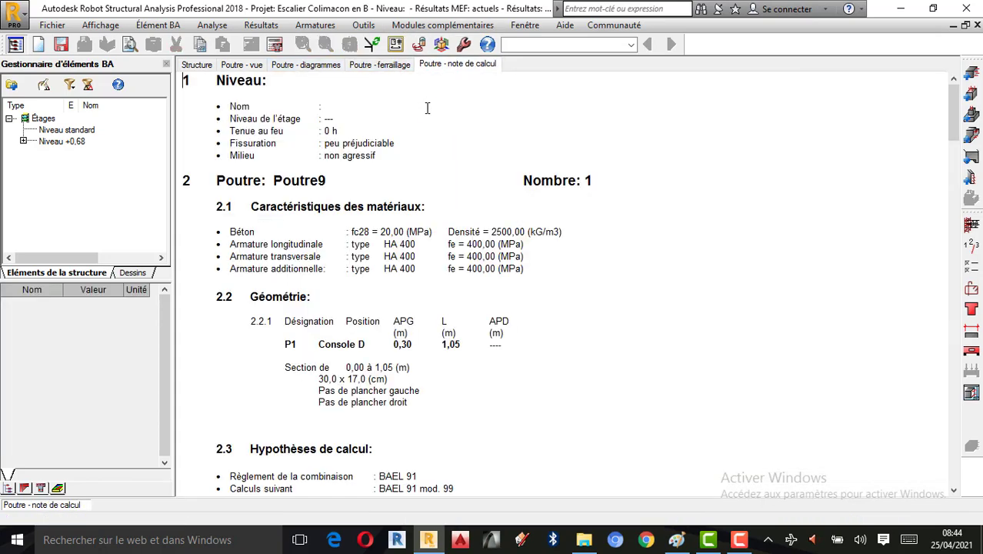
scroll(447, 283, down, 15)
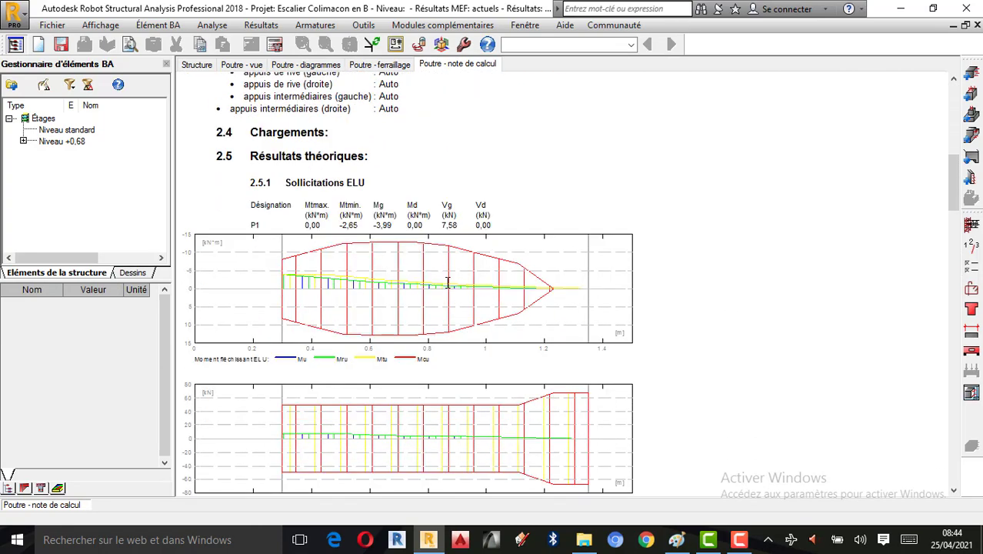
scroll(447, 282, down, 15)
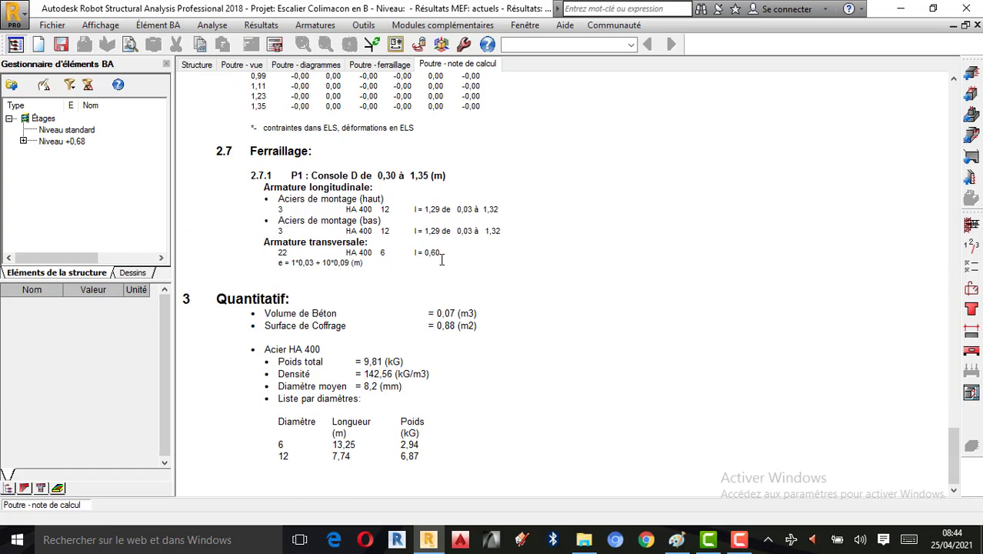
scroll(443, 252, up, 12)
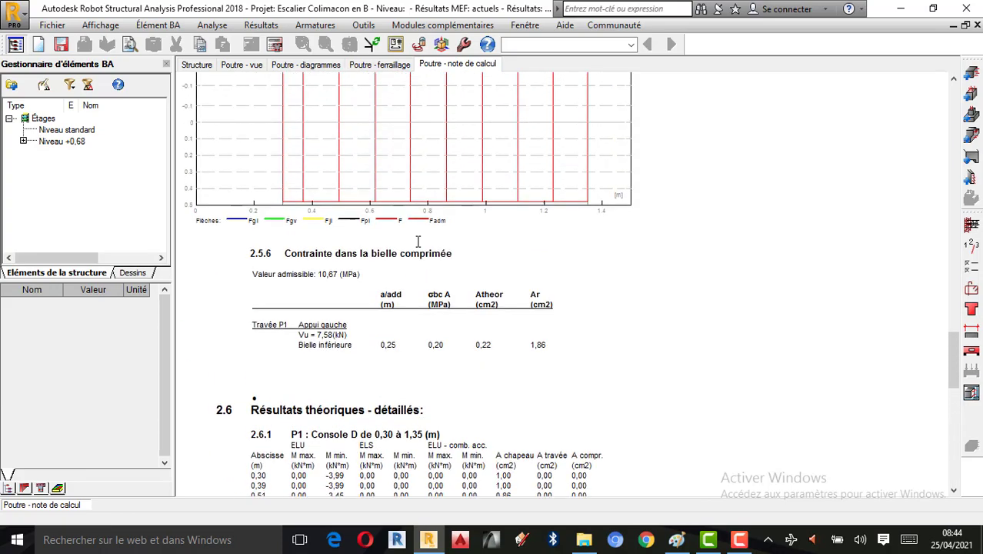
Hide the theoretical M and redistributed Mr curves in the beam's ELU bending moment diagram, and compare design moment Mt with limit moment Mc
scroll(417, 241, up, 15)
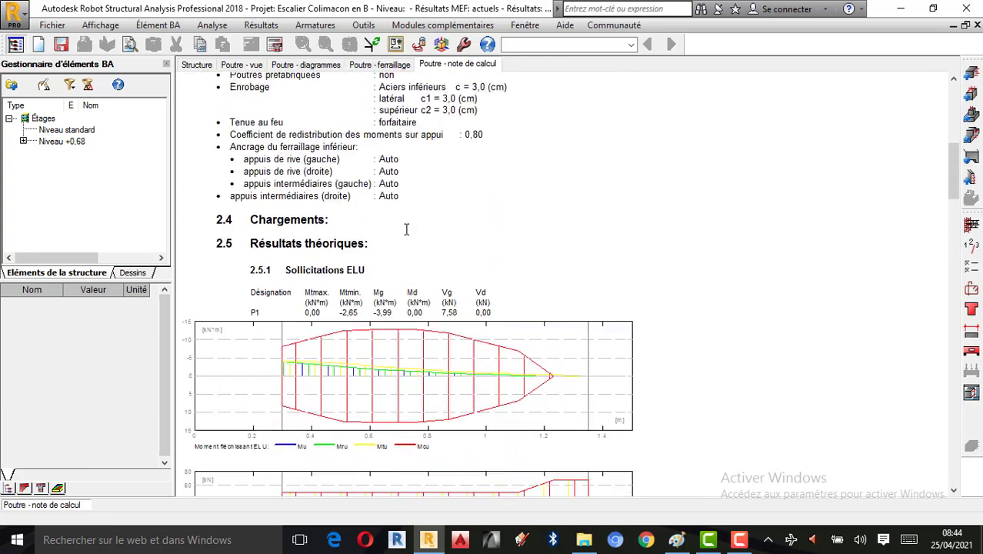
scroll(405, 231, up, 2)
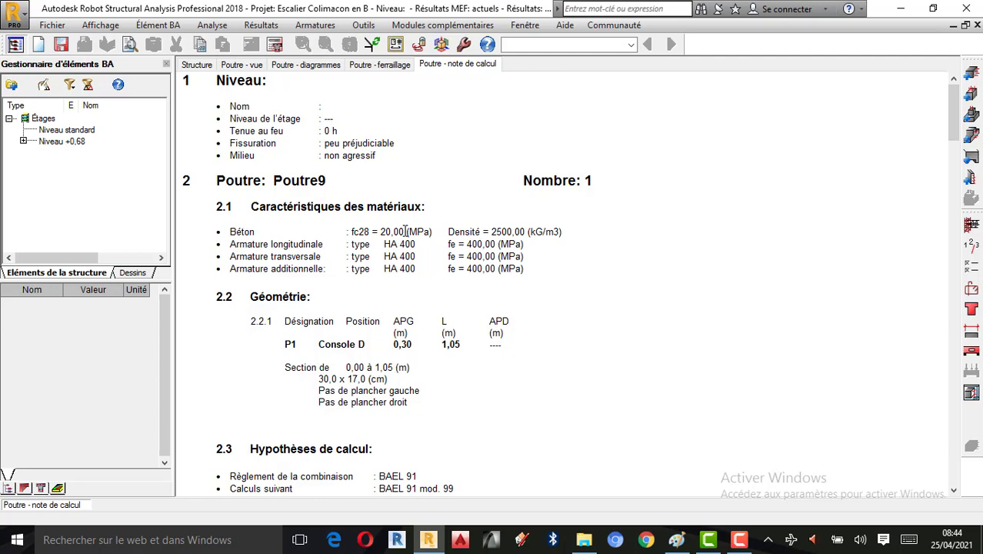
click(308, 66)
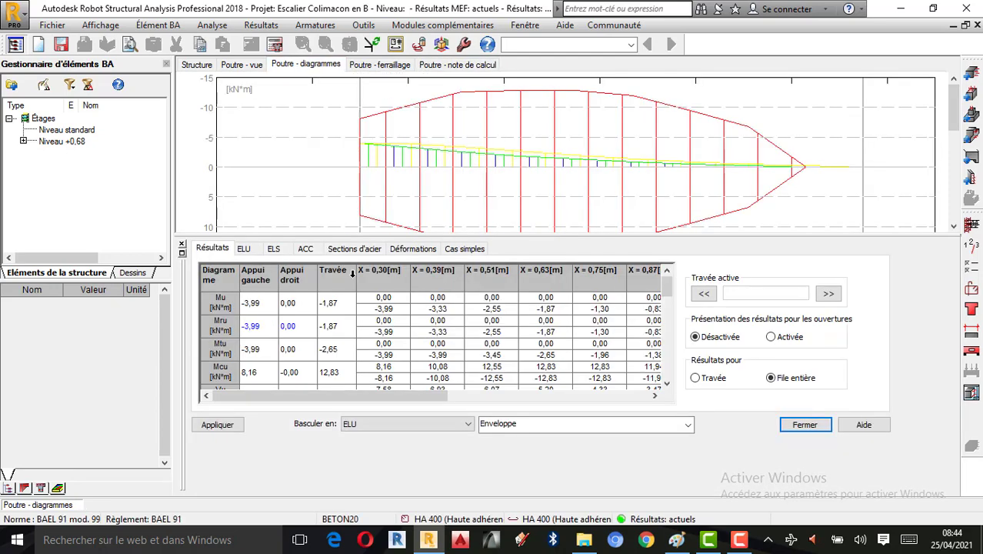
click(246, 252)
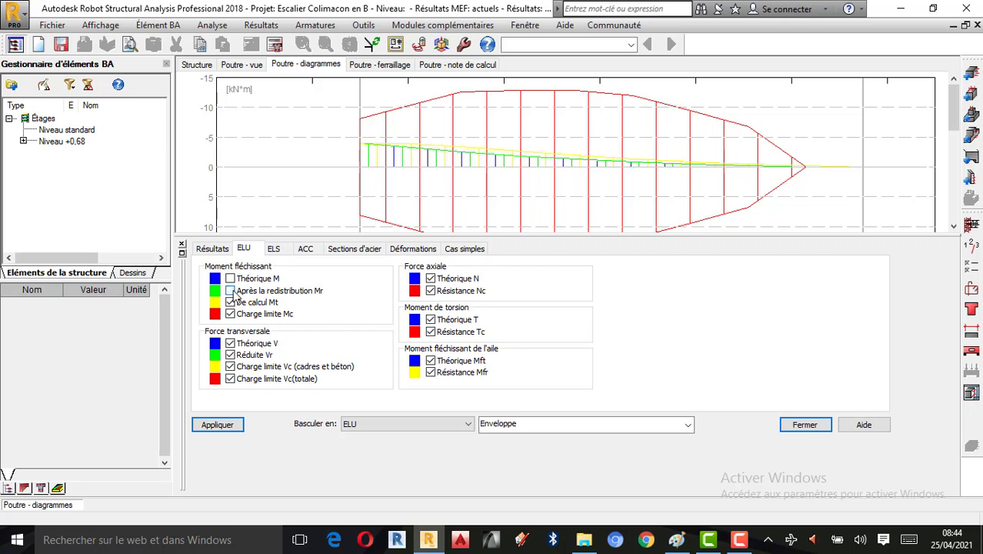
click(221, 428)
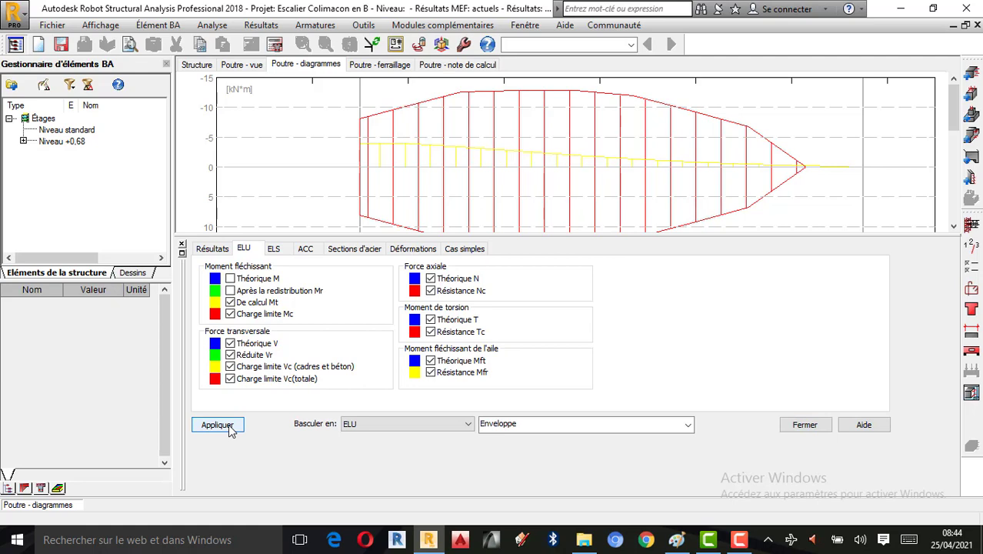
mouse_move(570, 175)
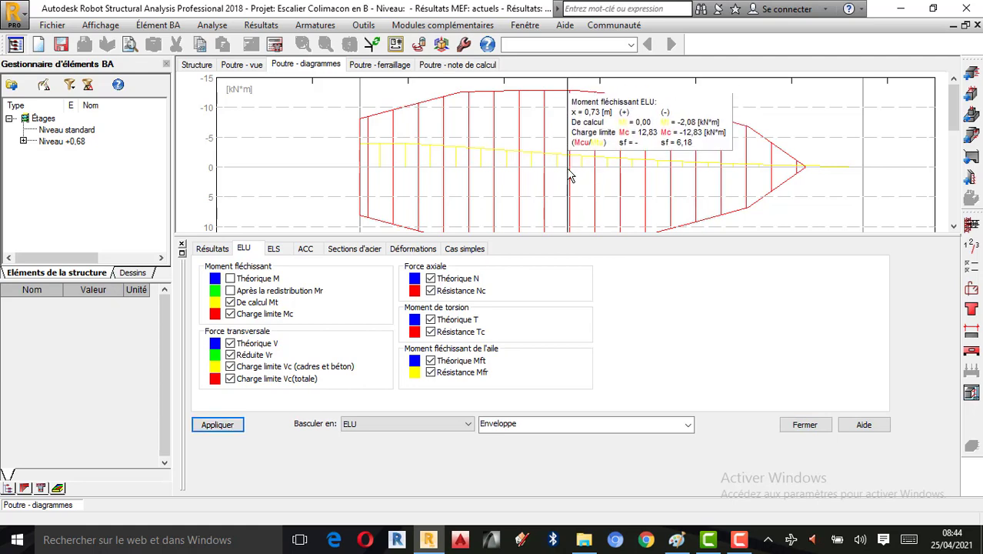
scroll(511, 177, down, 2)
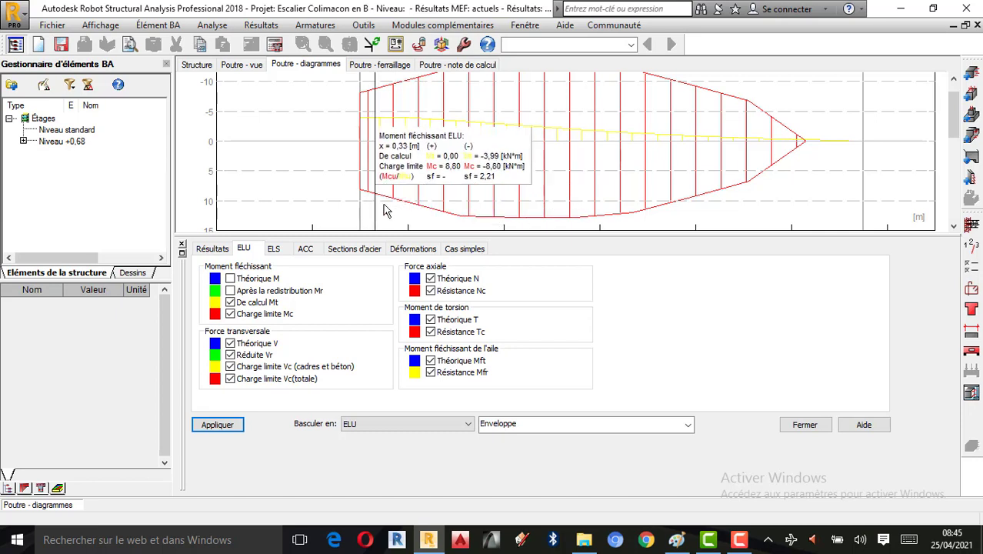
click(677, 539)
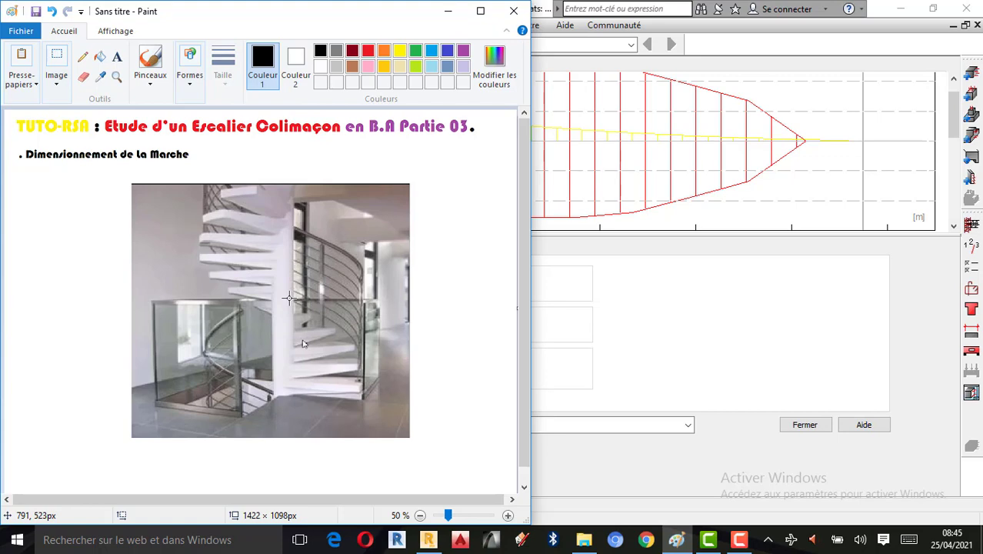
click(448, 10)
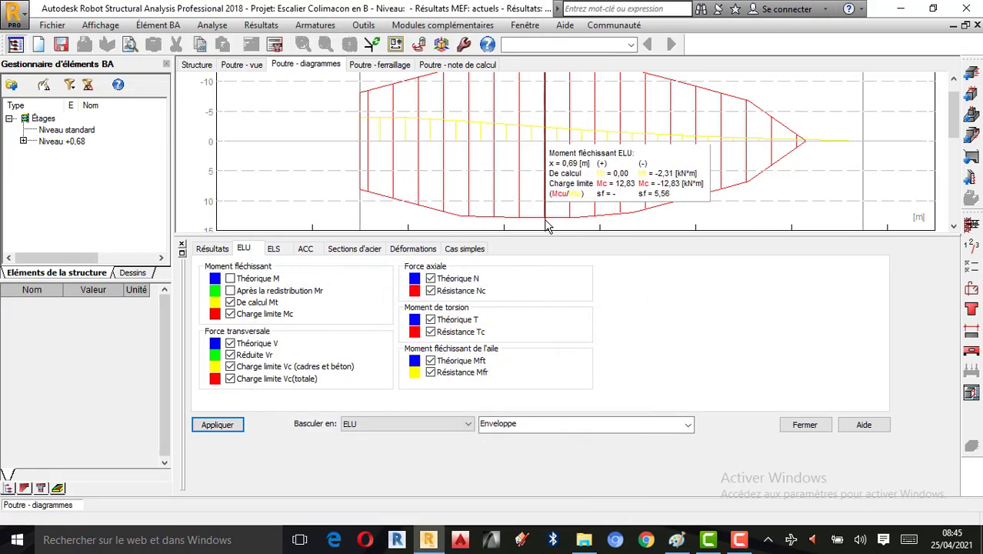
click(739, 539)
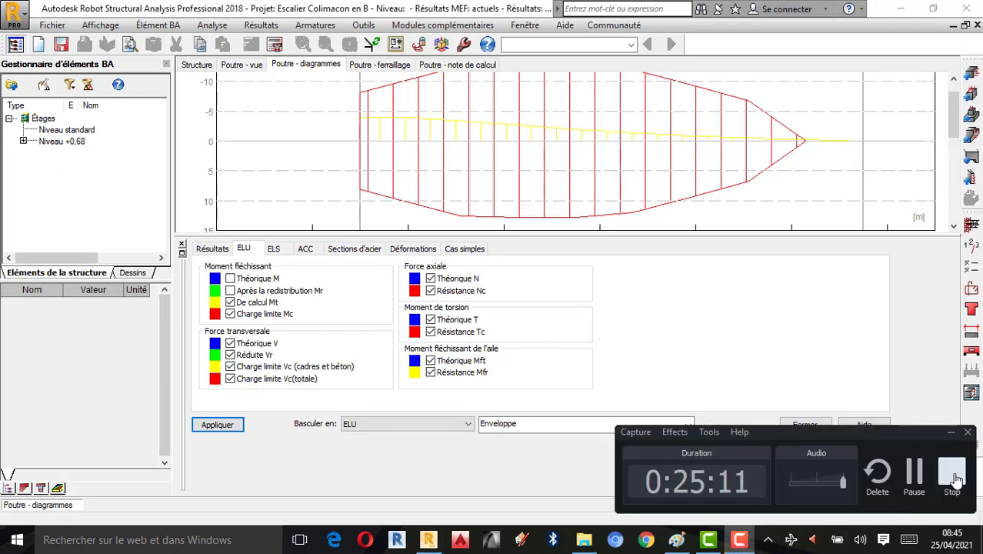